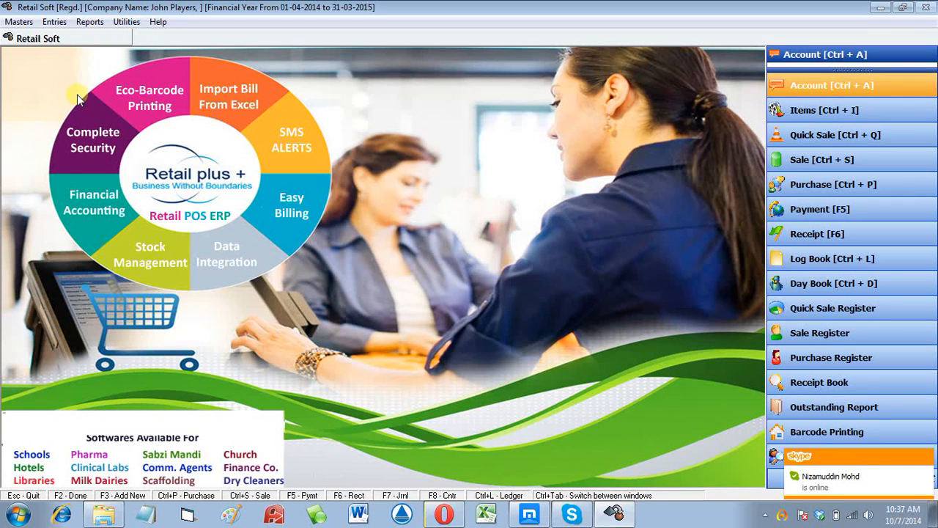
# - Open the Address Book via Masters > Account, browse the accounts, and start a new account
pyautogui.click(18, 23)
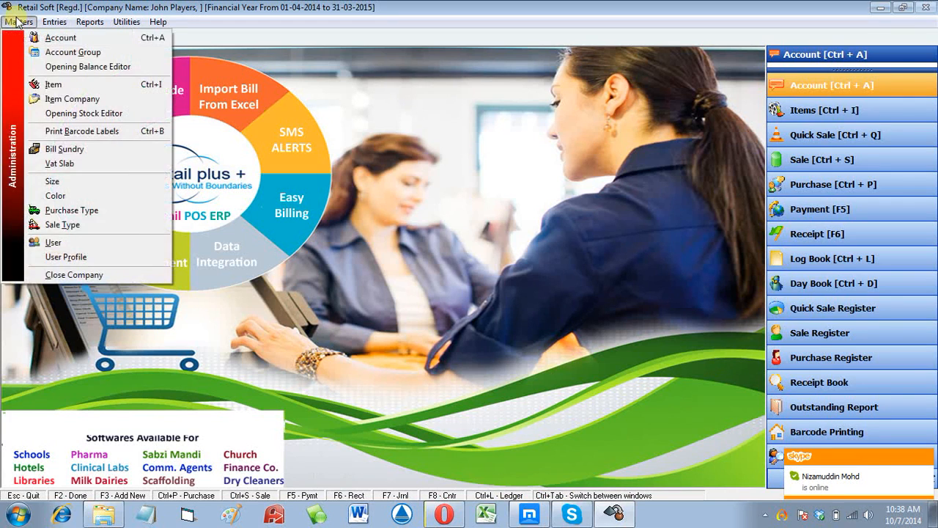
pyautogui.click(63, 38)
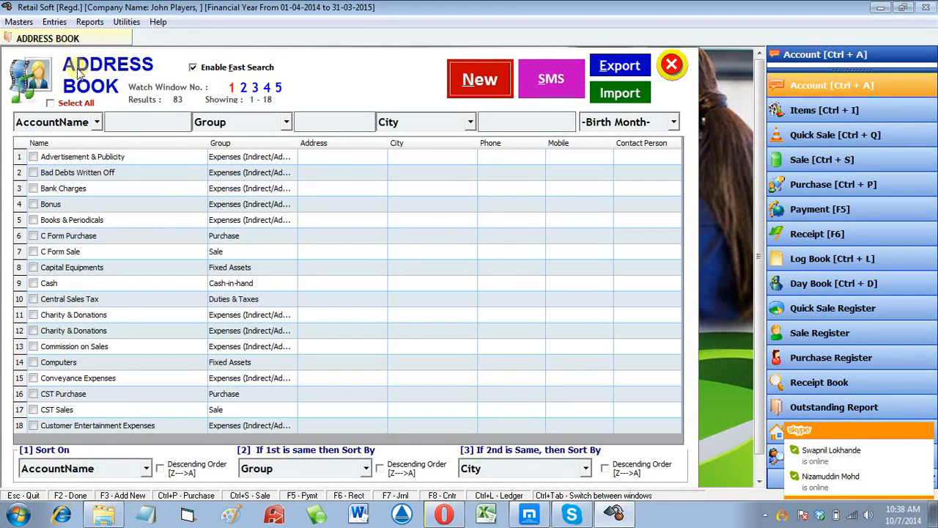
pyautogui.click(289, 223)
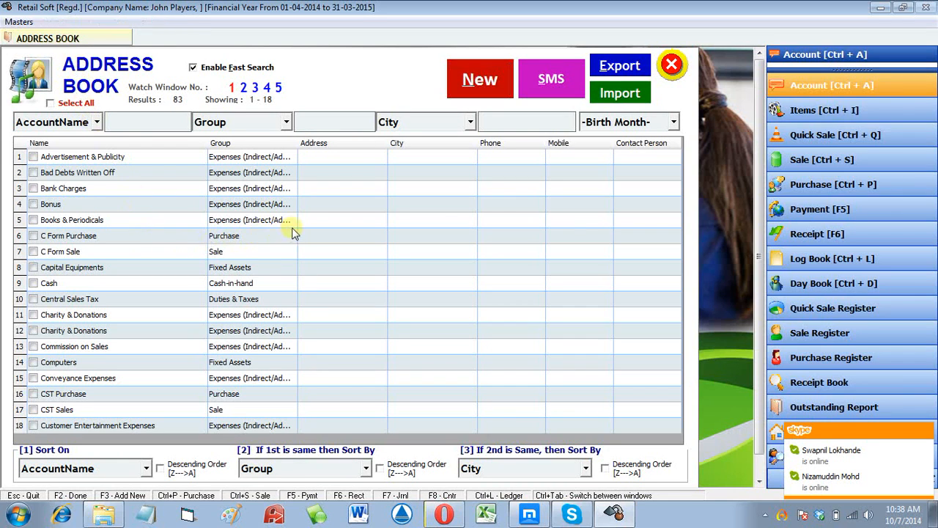
pyautogui.click(296, 267)
pyautogui.click(322, 283)
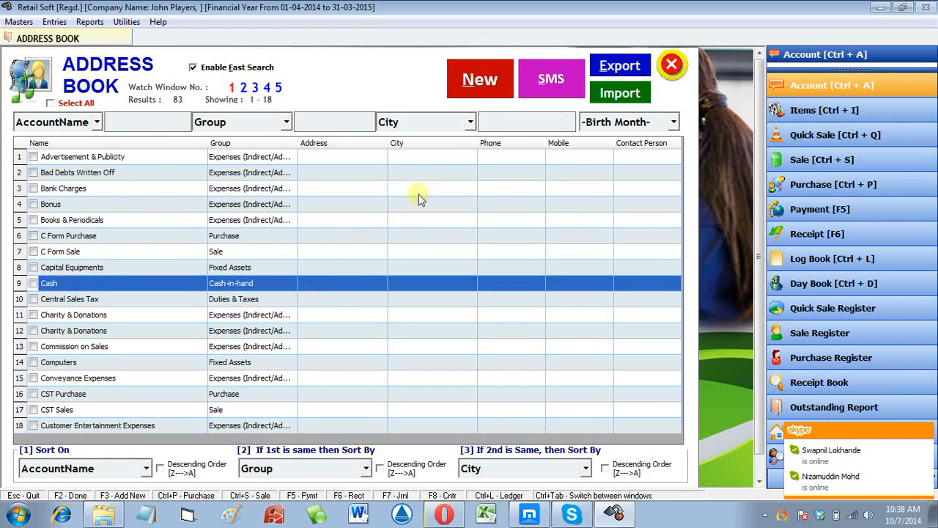
pyautogui.click(477, 82)
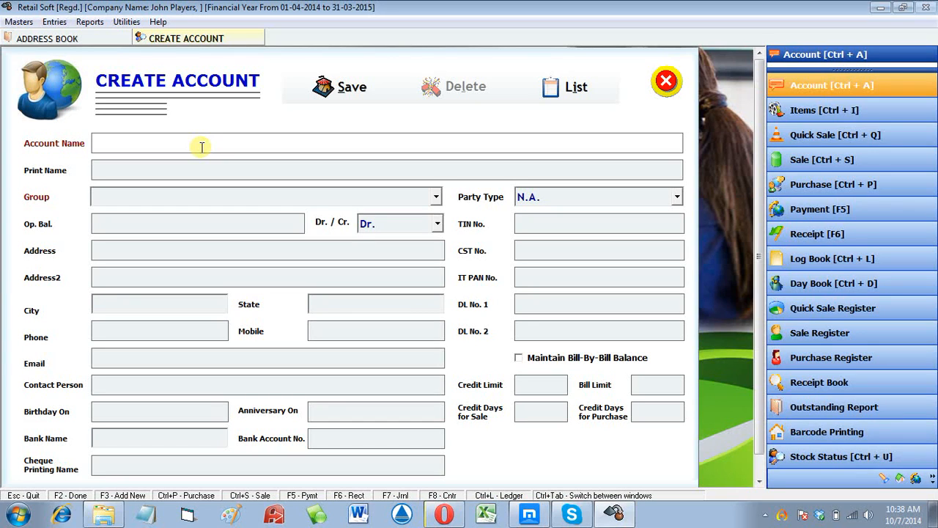
# - Enter the customer's full name as the account name and choose the CUSTOMERS group
pyautogui.press('Return')
pyautogui.press('Return')
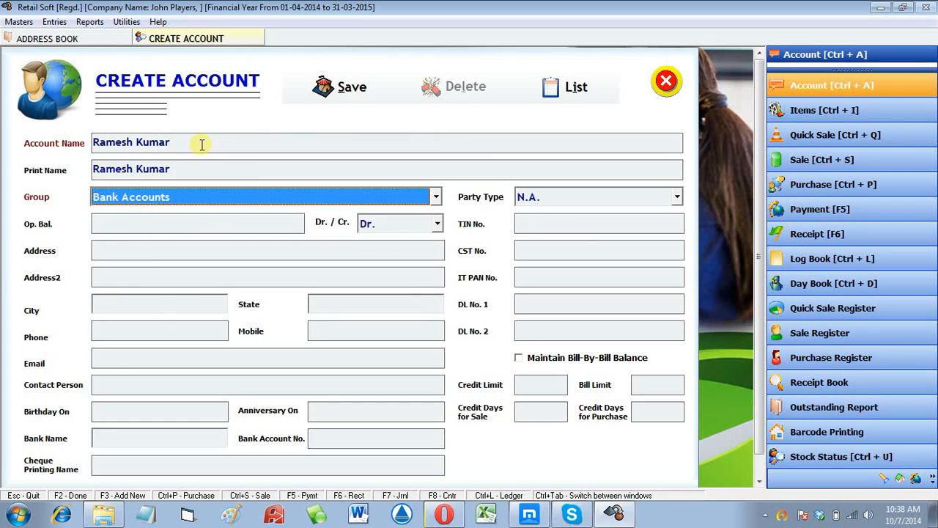
pyautogui.hotkey('alt', 'Down')
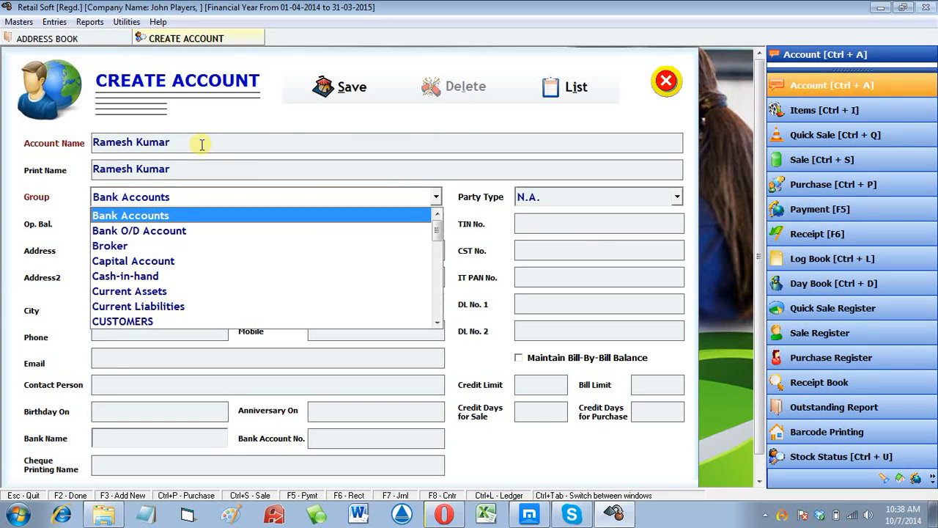
pyautogui.press('Down')
pyautogui.press('Down')
pyautogui.press('Down')
pyautogui.press('Down')
pyautogui.press('Down')
pyautogui.press('Down')
pyautogui.press('Down')
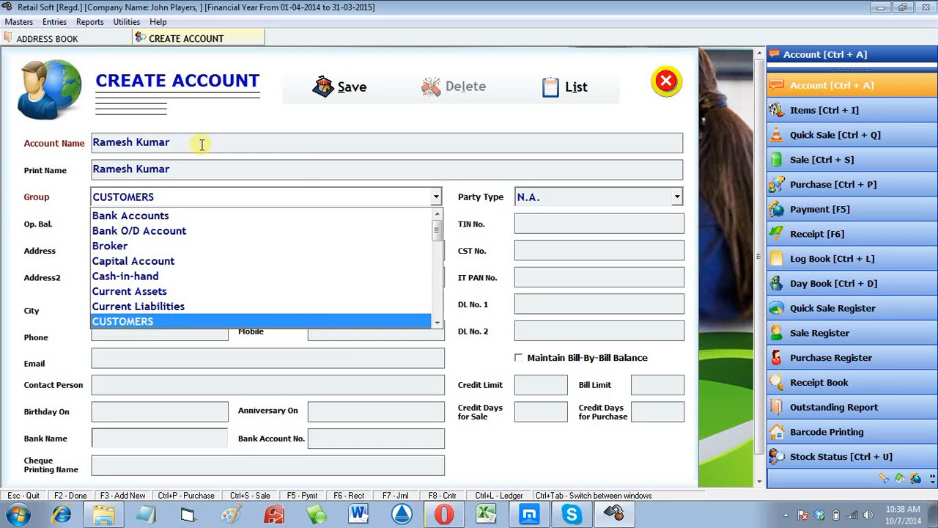
pyautogui.press('Return')
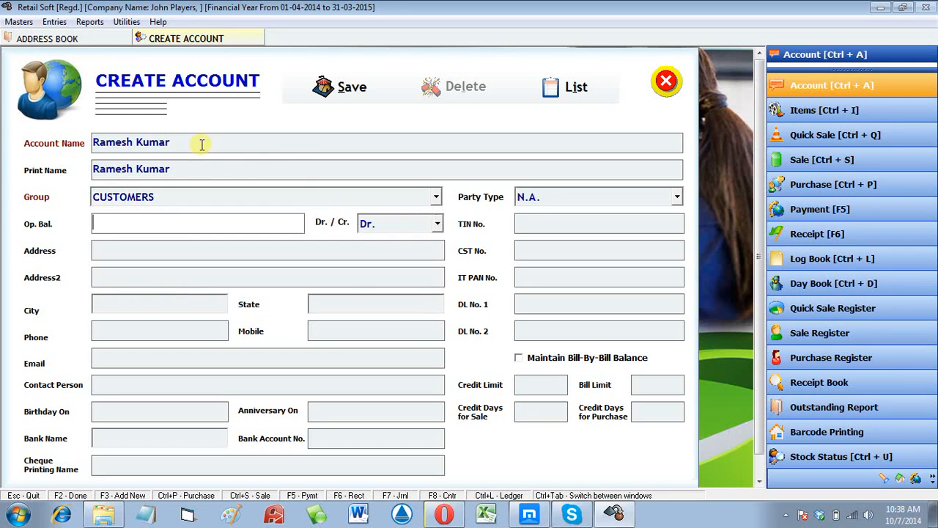
# - Set the opening balance to 12000 and open Account Group Entry from the Group field
pyautogui.write('12000')
pyautogui.press('Return')
pyautogui.press('Return')
pyautogui.press('Return')
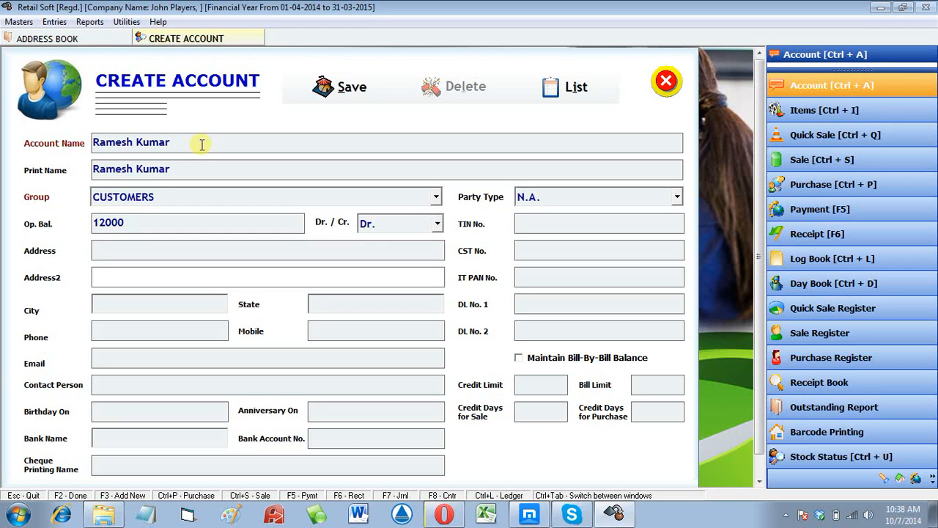
pyautogui.click(220, 221)
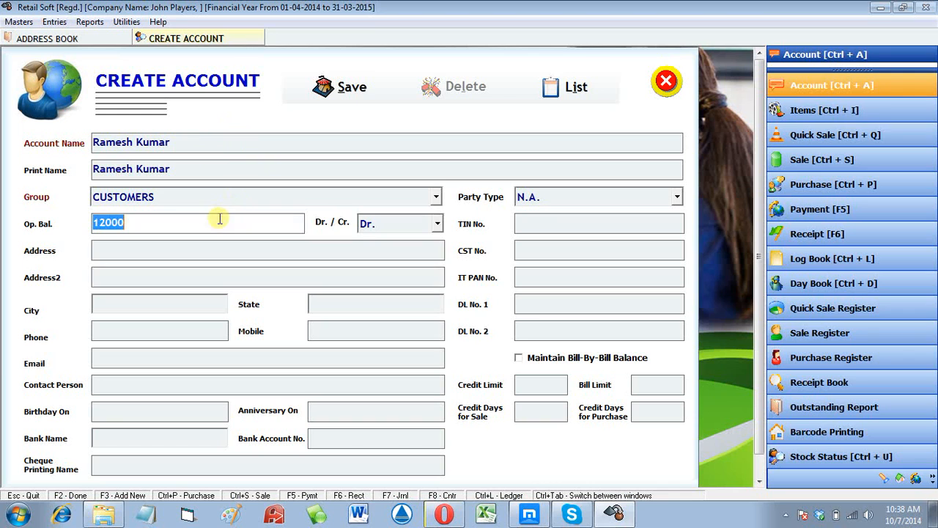
pyautogui.click(222, 198)
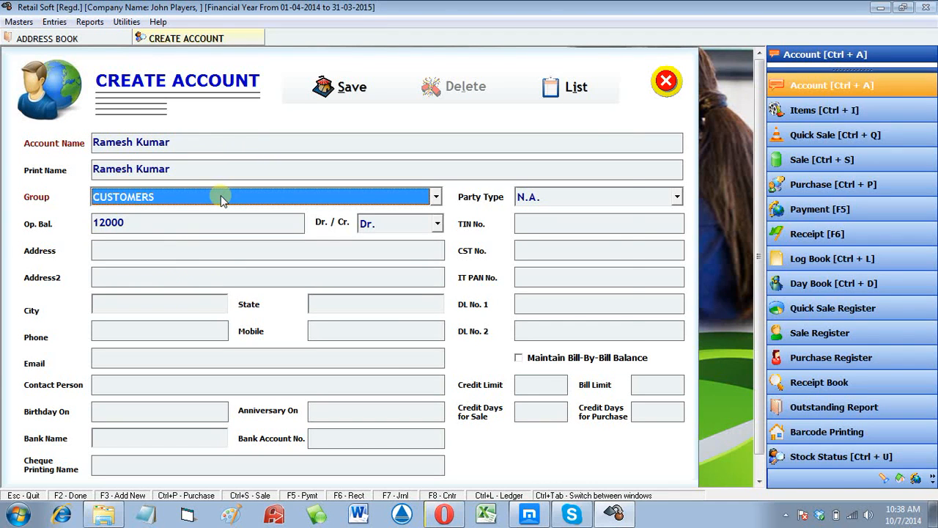
pyautogui.press('F3')
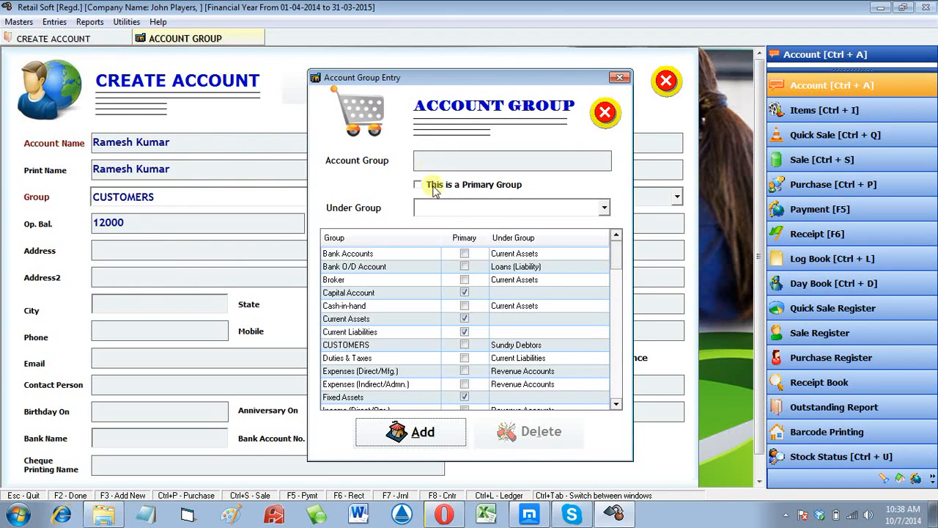
# - Create and save account group Railway Station under Sundry Debtors, then close the dialog
pyautogui.click(395, 431)
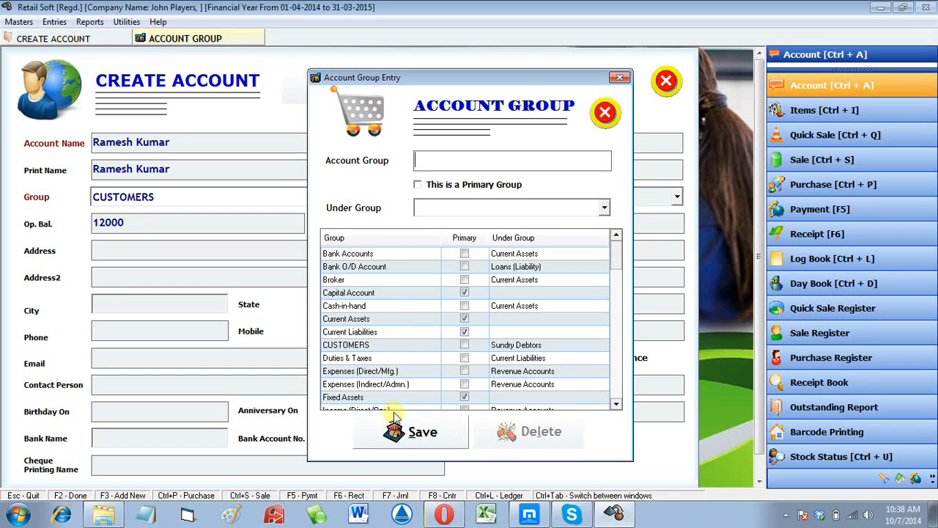
pyautogui.write('Railway Station')
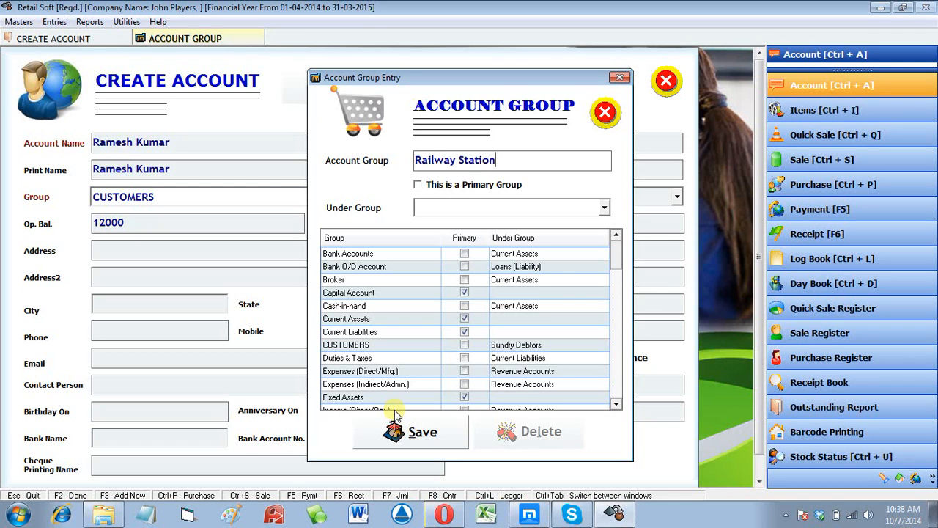
pyautogui.press('Tab')
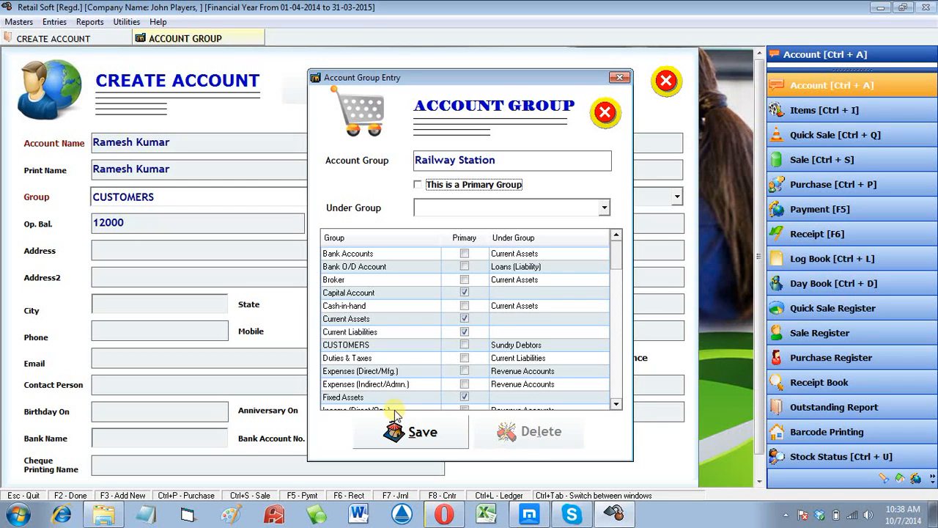
pyautogui.press('Tab')
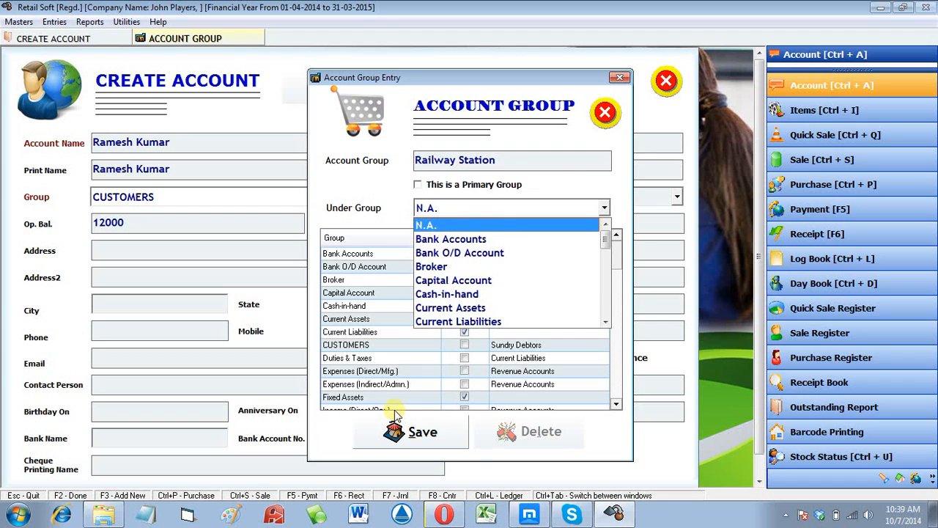
pyautogui.press('s')
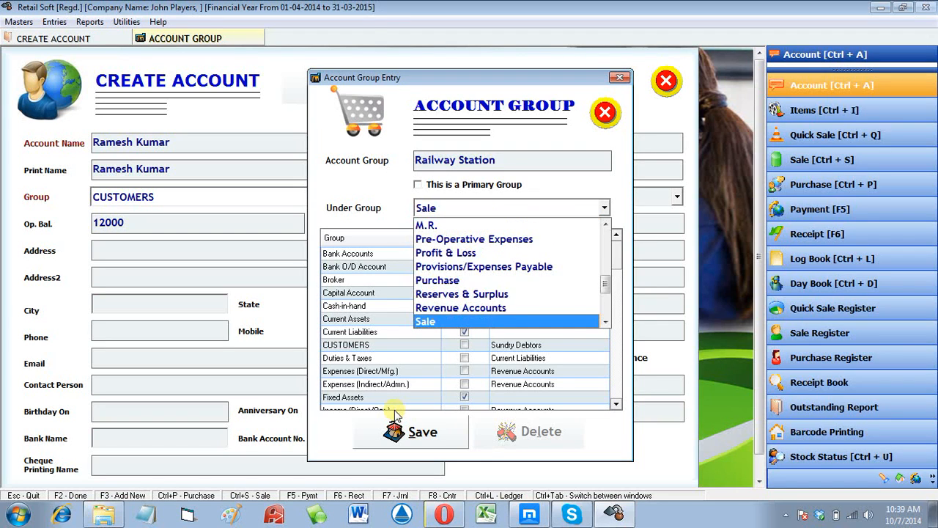
pyautogui.press('Down')
pyautogui.press('Down')
pyautogui.press('Down')
pyautogui.press('Down')
pyautogui.press('Down')
pyautogui.press('Down')
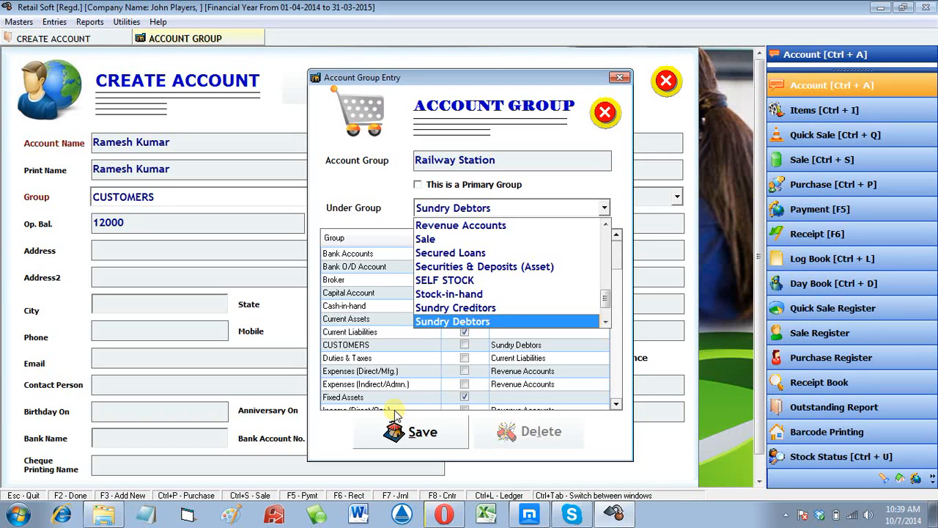
pyautogui.click(394, 415)
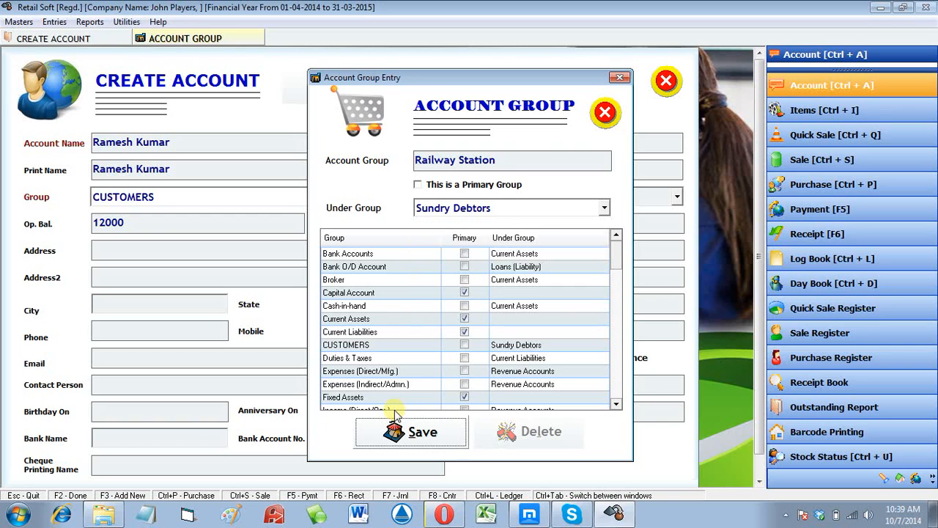
pyautogui.click(395, 415)
pyautogui.press('Return')
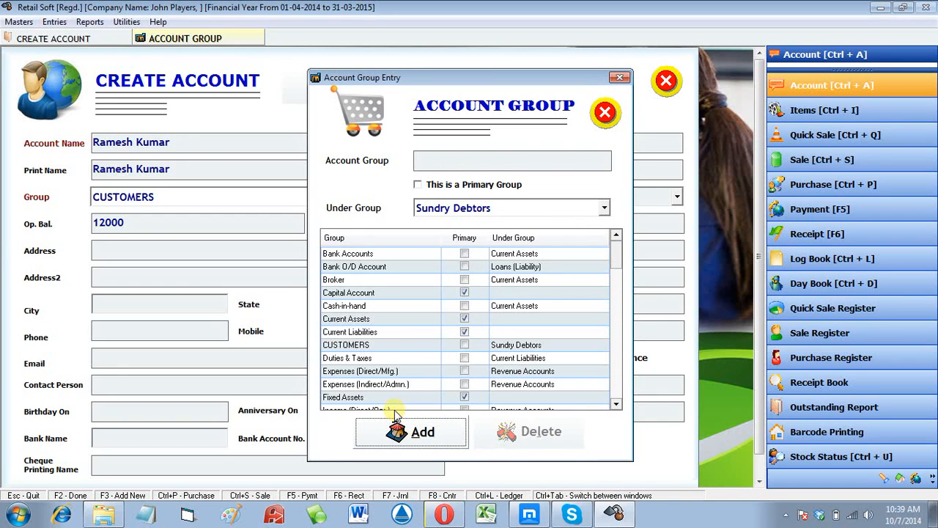
pyautogui.press('Escape')
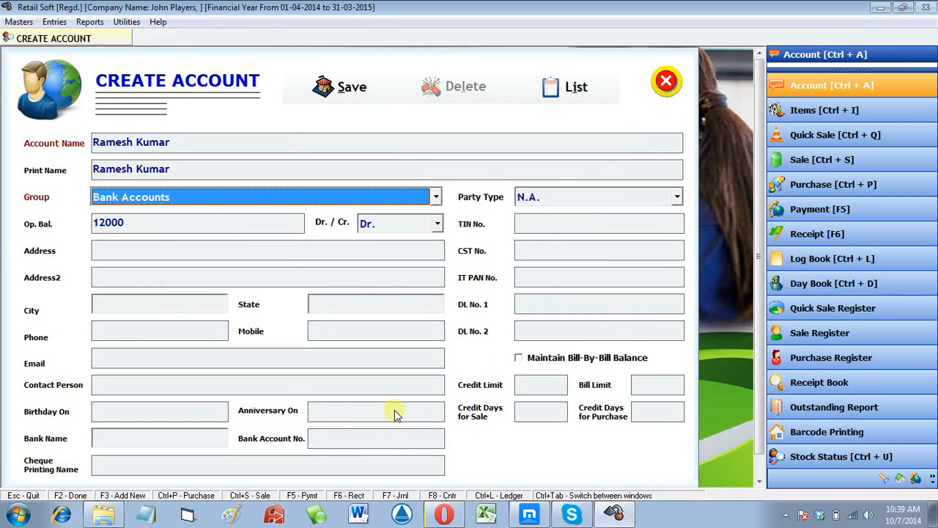
# - Add and save a Bus Stand account group under Sundry Debtors
pyautogui.click(303, 197)
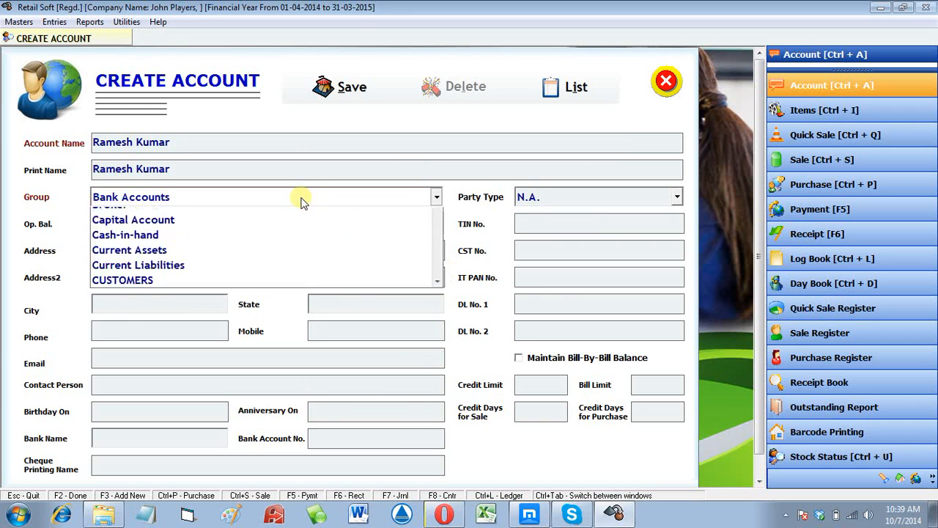
pyautogui.click(303, 201)
pyautogui.press('F3')
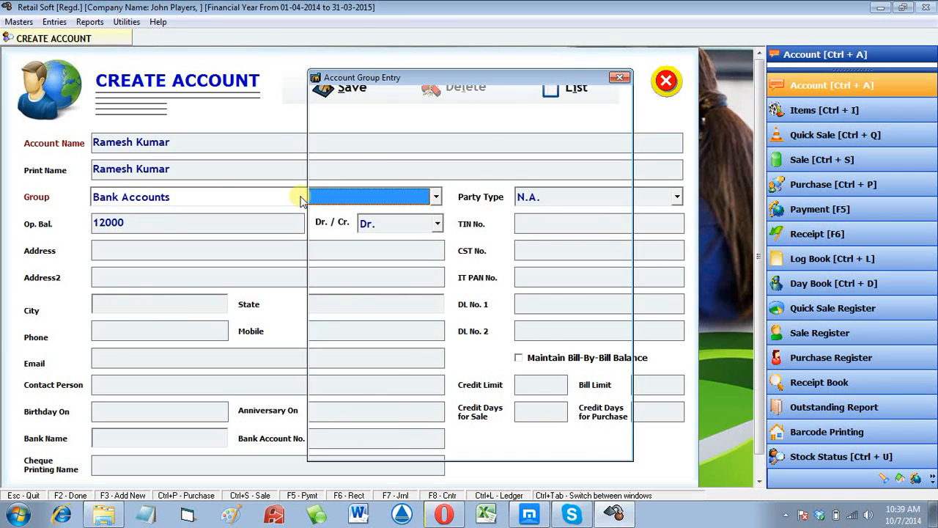
pyautogui.press('Return')
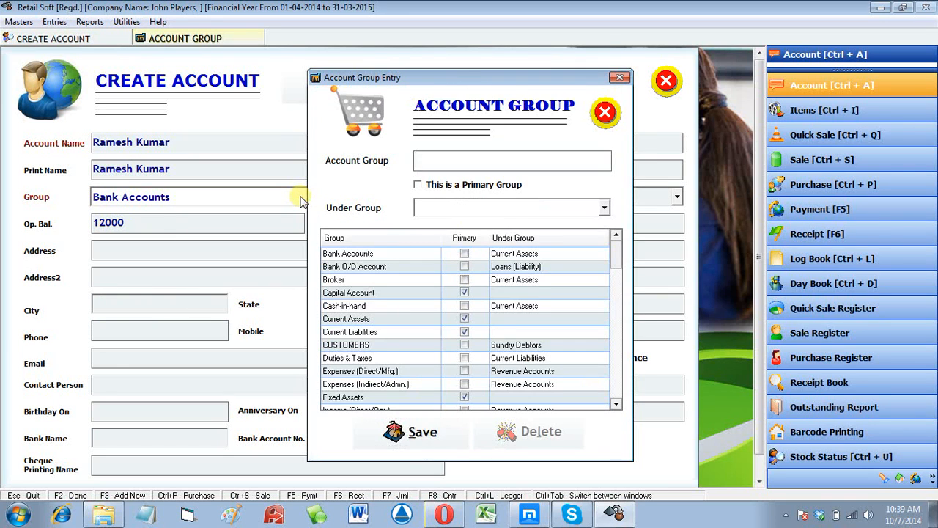
pyautogui.write('Bus Stand')
pyautogui.press('Return')
pyautogui.press('Return')
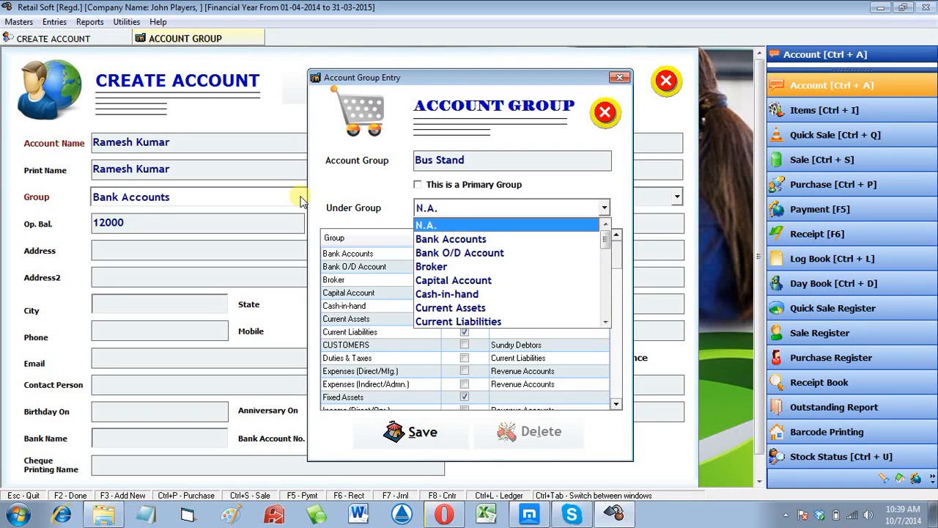
pyautogui.press('s')
pyautogui.press('Down')
pyautogui.press('Down')
pyautogui.press('Down')
pyautogui.press('Down')
pyautogui.press('Down')
pyautogui.press('Down')
pyautogui.press('Down')
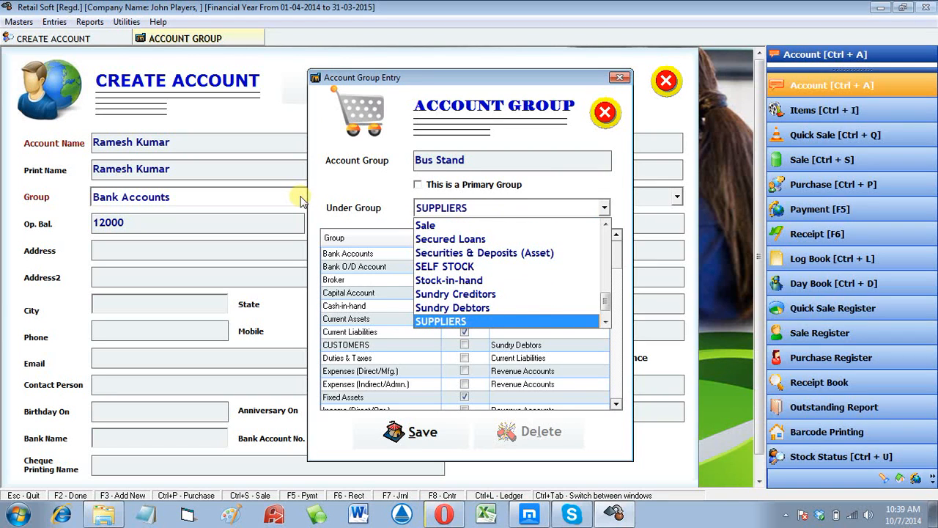
pyautogui.click(480, 308)
pyautogui.click(410, 448)
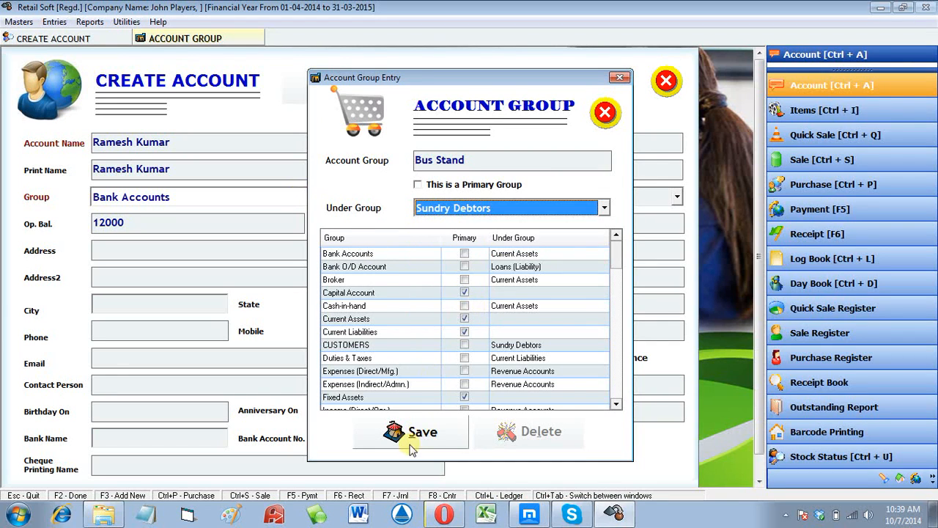
pyautogui.press('Return')
# - Add and save a Nicholson Road group under Sundry Debtors, then close the dialog
pyautogui.click(412, 434)
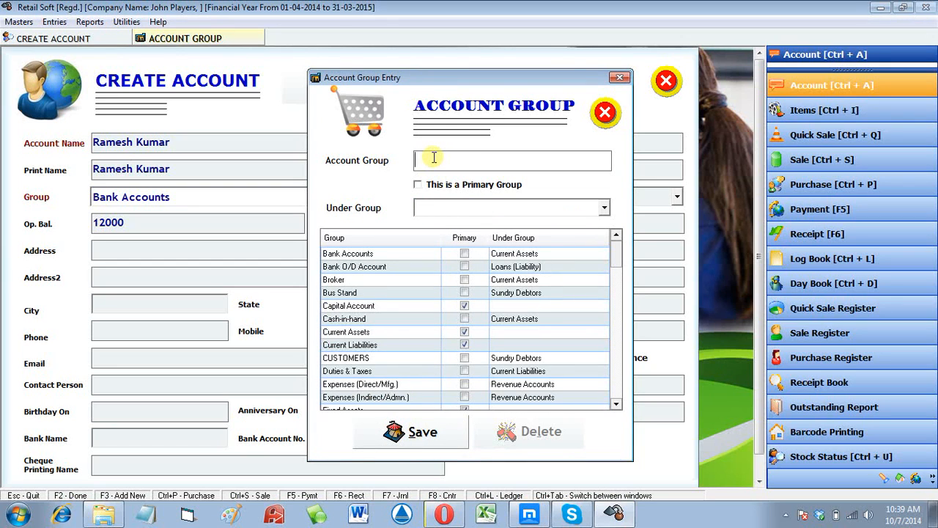
pyautogui.write('Nicholson Road')
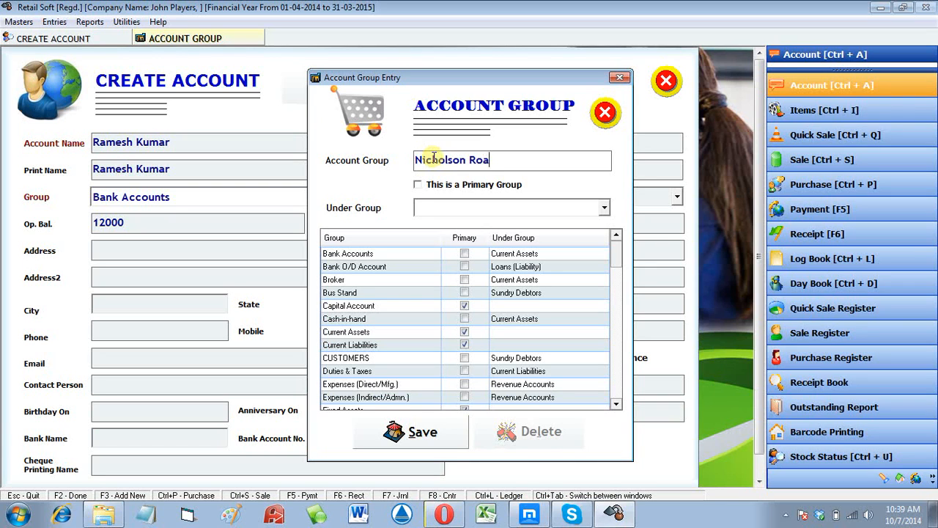
pyautogui.press('Return')
pyautogui.press('Return')
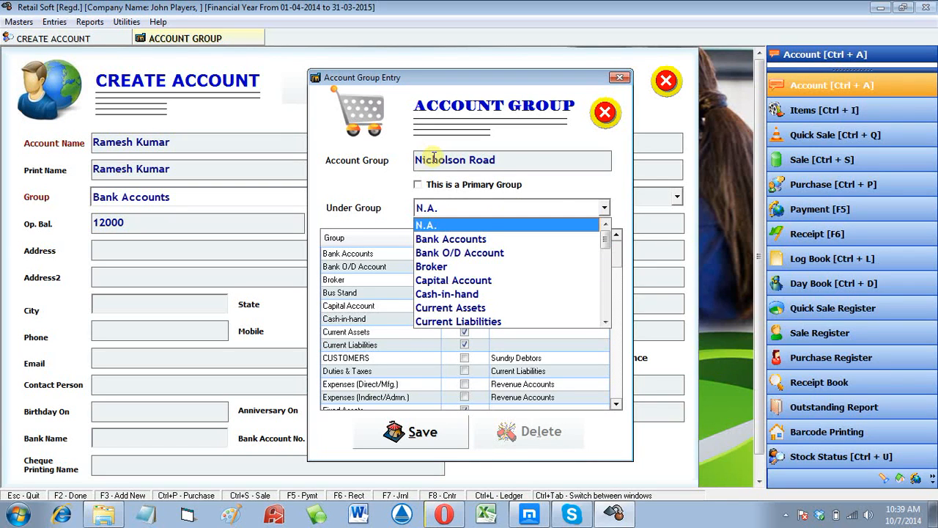
pyautogui.write('su')
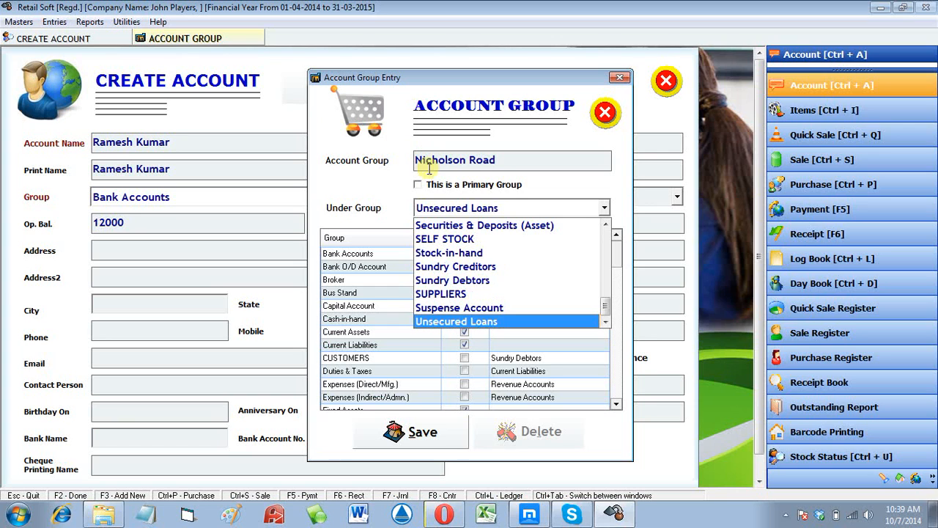
pyautogui.click(460, 279)
pyautogui.click(422, 427)
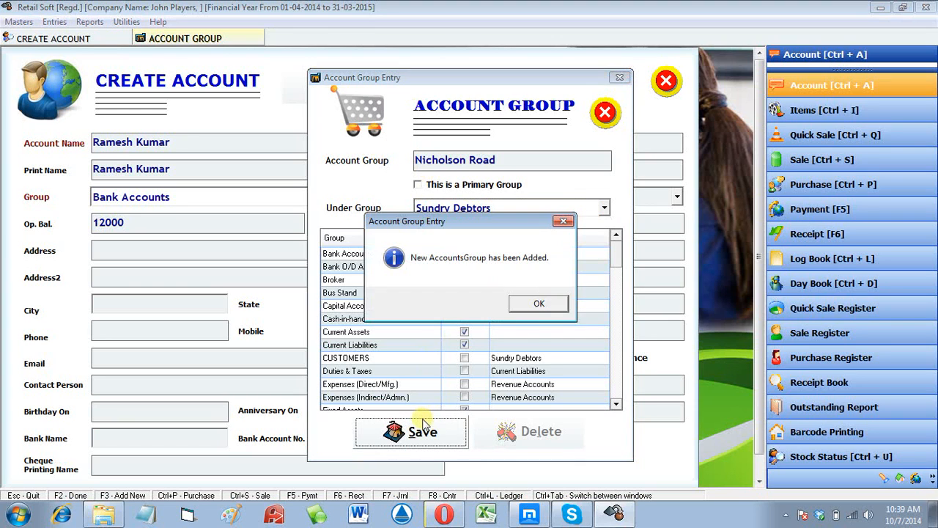
pyautogui.press('Return')
pyautogui.press('Escape')
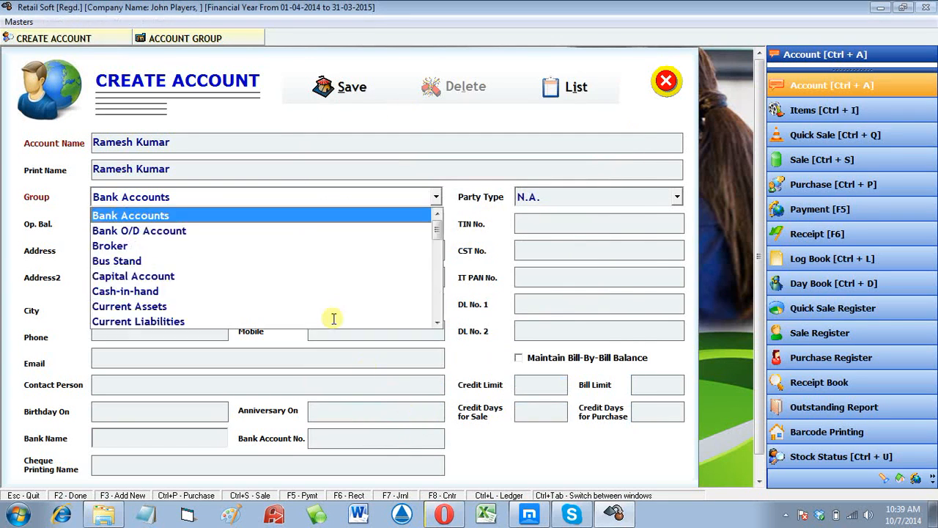
# - Assign the account to the Railway Station group with a 12000 Dr. opening balance
pyautogui.click(314, 197)
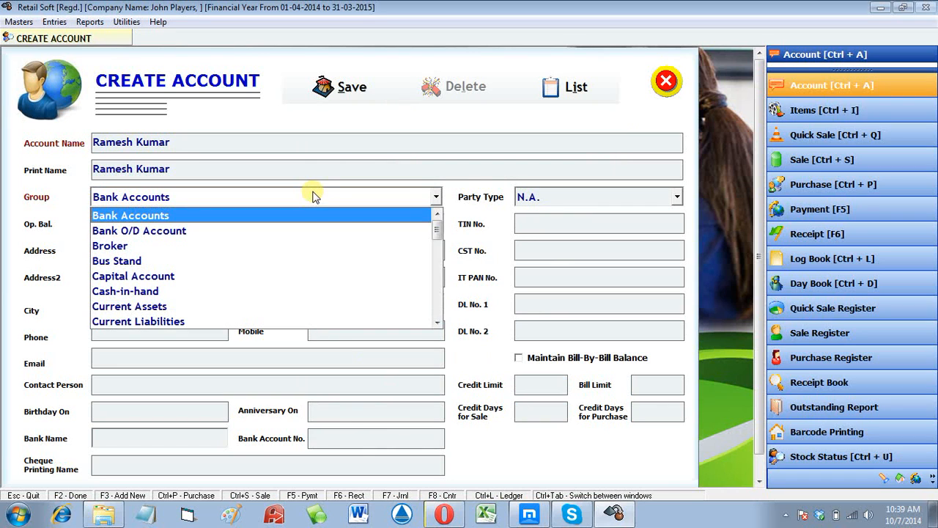
pyautogui.scroll(-4, 315, 209)
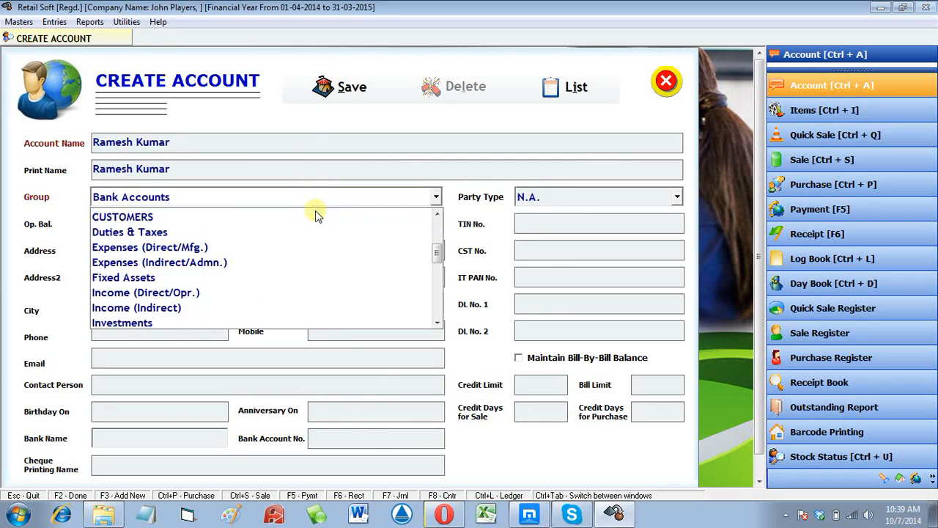
pyautogui.scroll(-1, 315, 218)
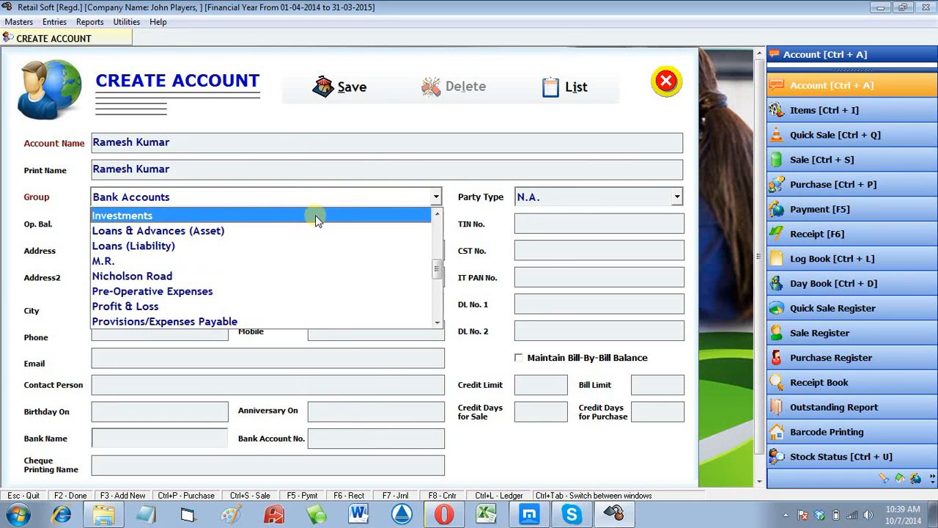
pyautogui.press('r')
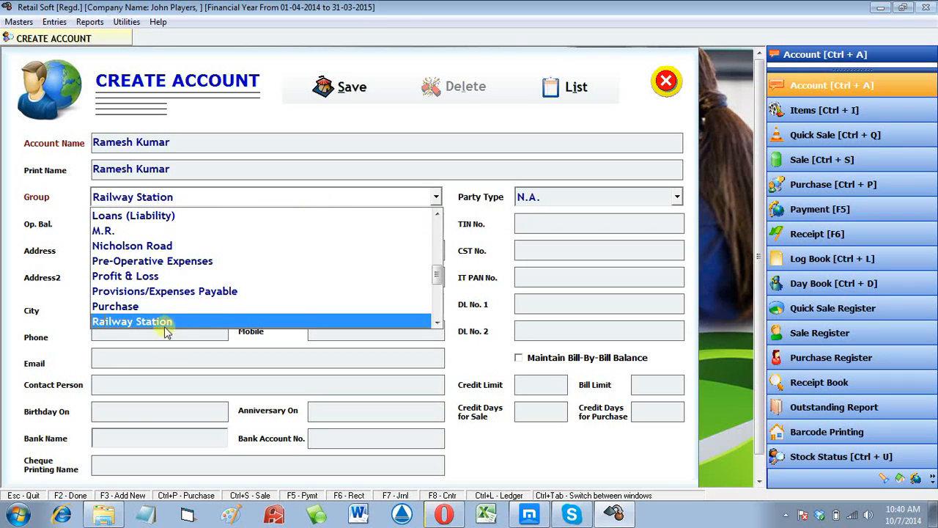
pyautogui.click(126, 322)
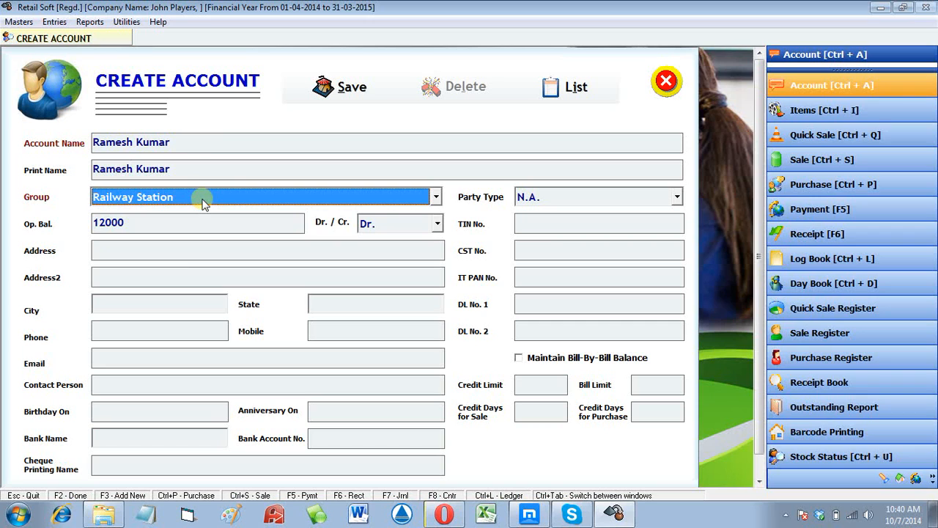
pyautogui.press('Return')
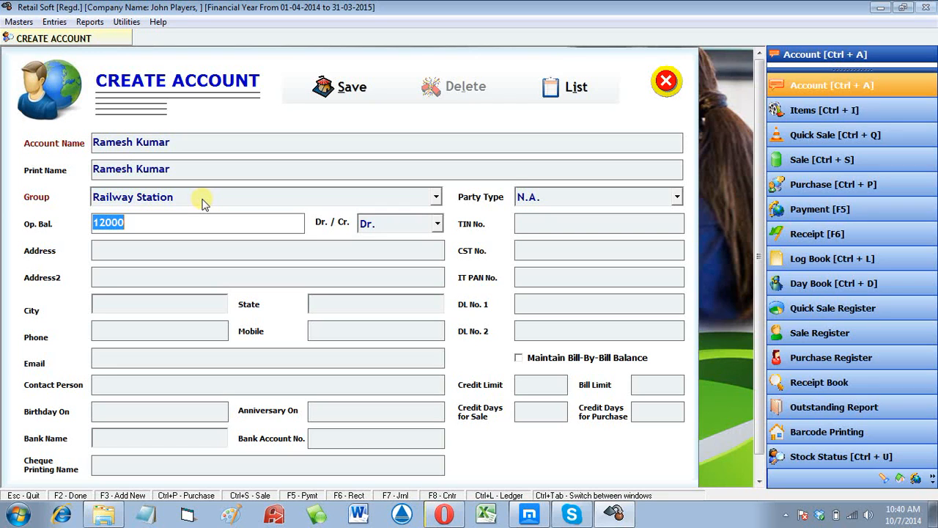
pyautogui.write('1')
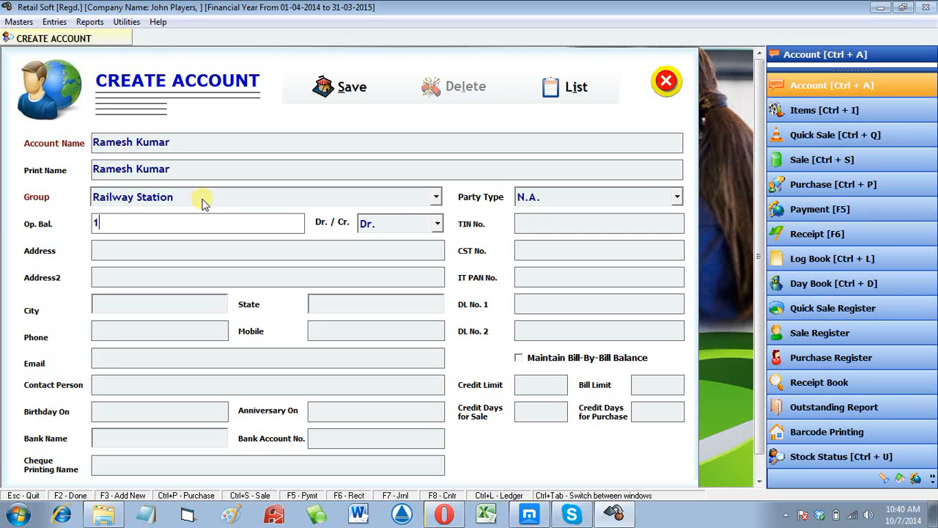
pyautogui.write('2000')
pyautogui.press('Tab')
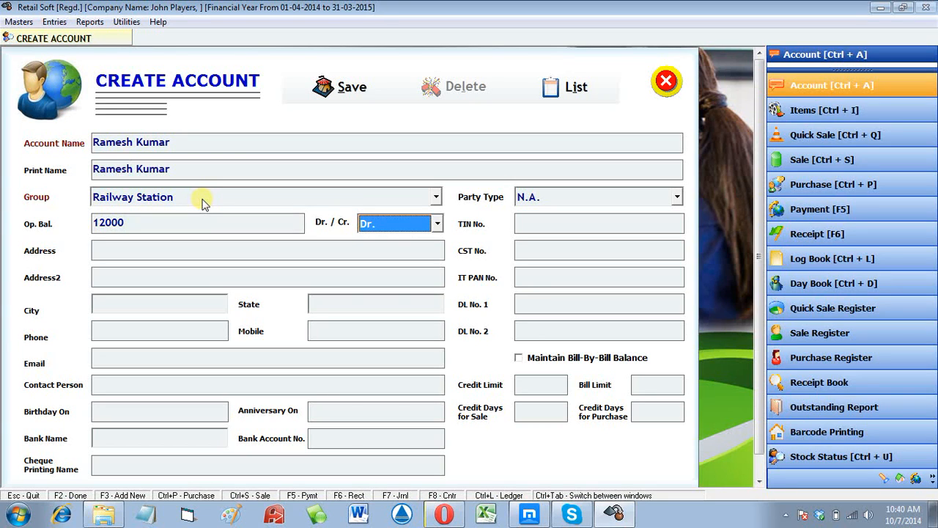
pyautogui.hotkey('alt', 'Down')
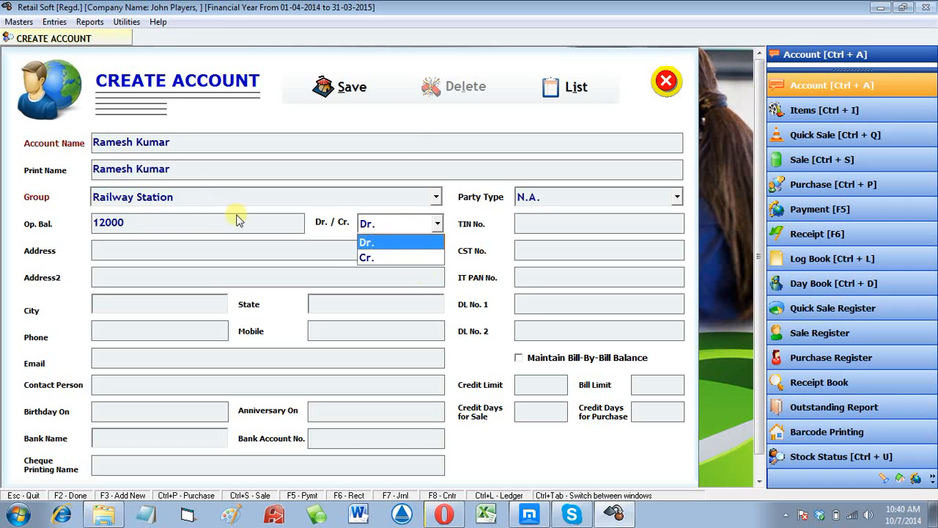
pyautogui.click(380, 243)
pyautogui.press('Tab')
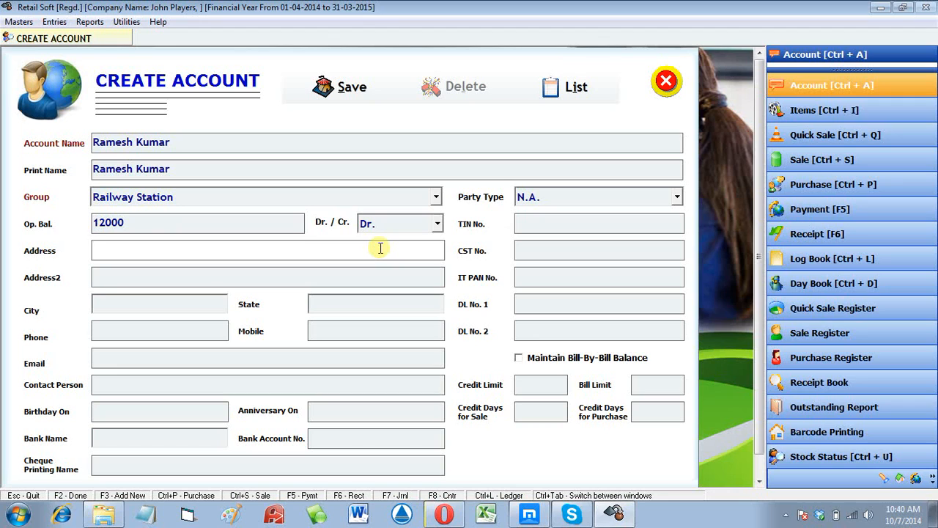
# - Fill in the customer's two address lines, city and mobile number
pyautogui.press('Return')
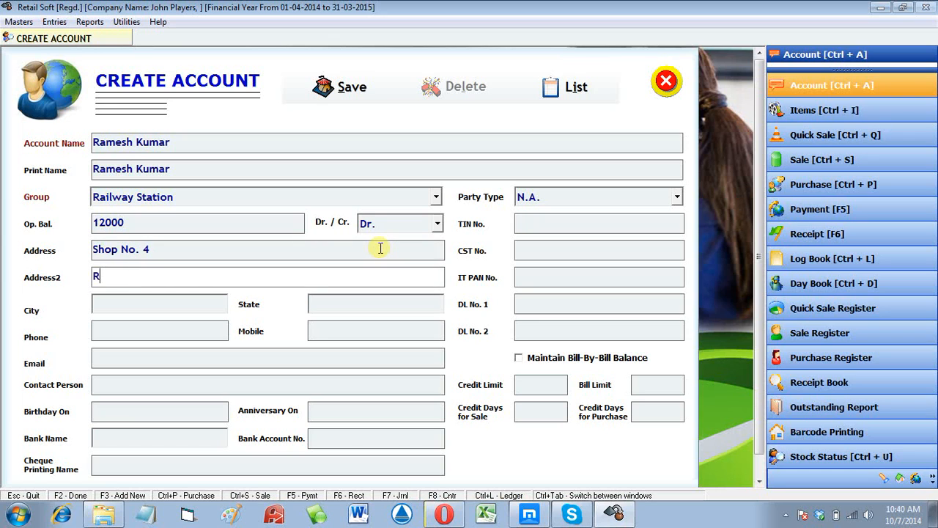
pyautogui.press('Return')
pyautogui.write('Del')
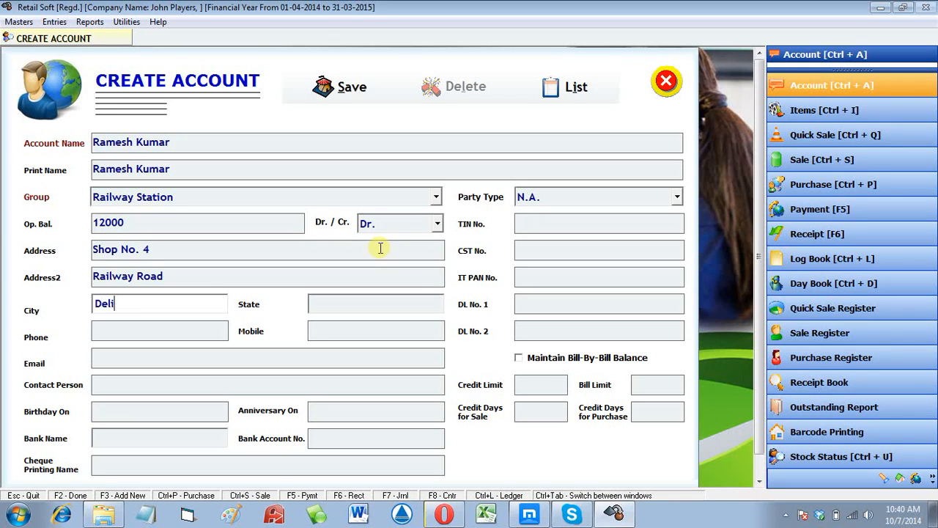
pyautogui.write('hi')
pyautogui.press('Return')
pyautogui.press('Return')
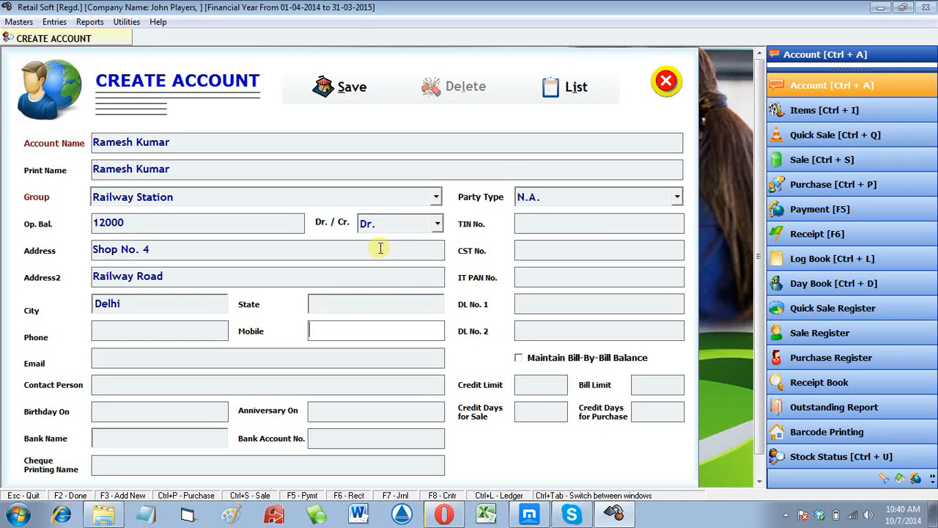
pyautogui.write('987456320')
pyautogui.press('Return')
pyautogui.press('Return')
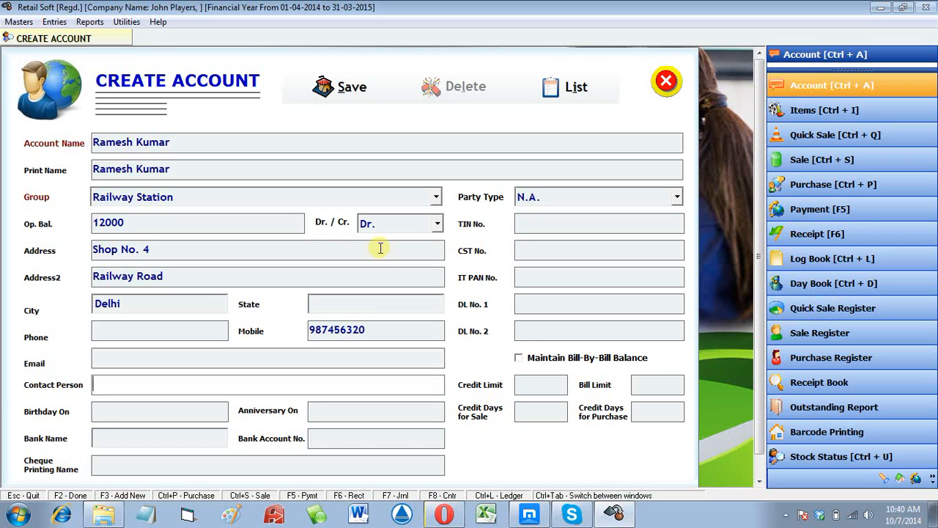
pyautogui.press('Return')
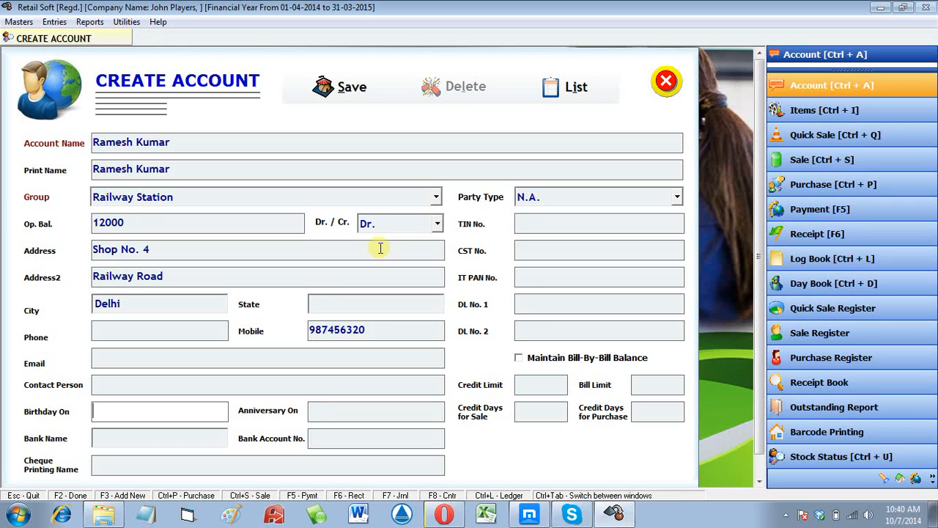
# - Set the birthday to 16-12-1985 and the anniversary to 14-11-2003
pyautogui.write('16-12-1985')
pyautogui.press('Return')
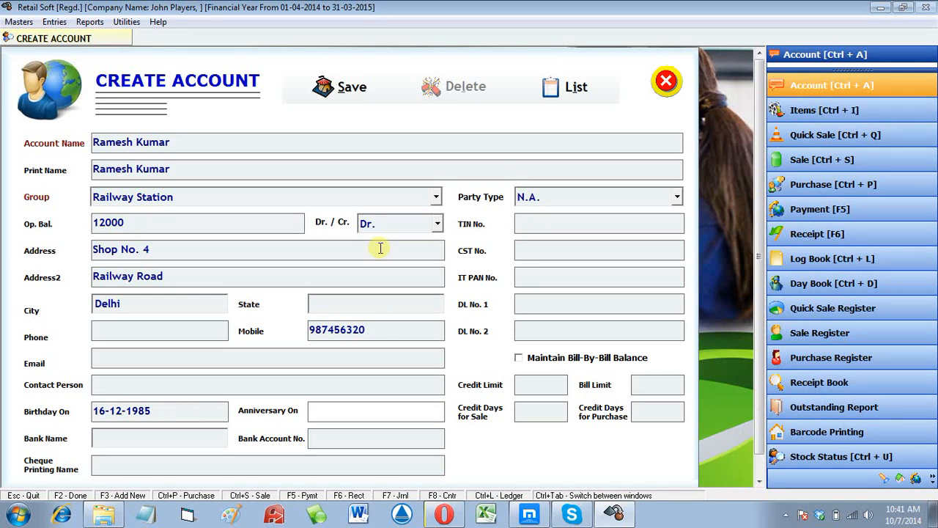
pyautogui.write('14-11-1')
pyautogui.press('BackSpace')
pyautogui.press('Return')
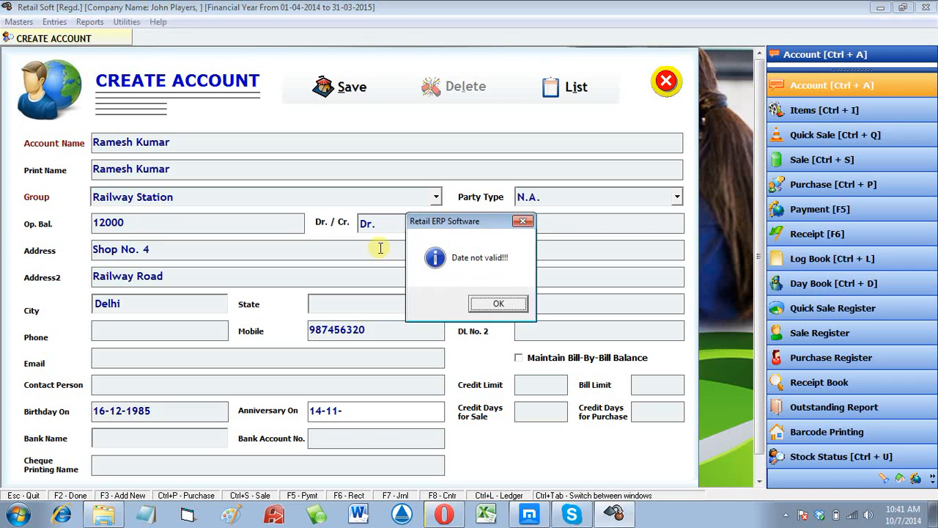
pyautogui.press('Return')
pyautogui.write('2003')
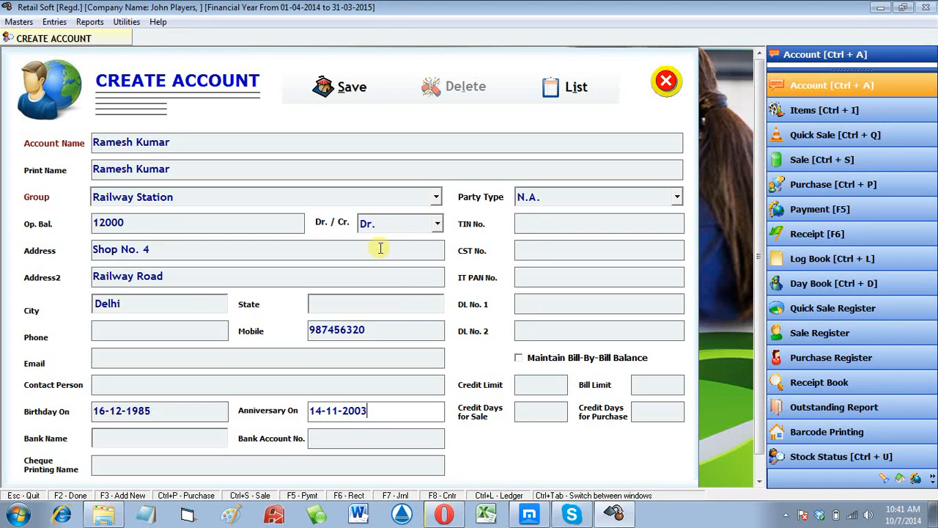
# - Enter bank name OBC, the bank account number and the TIN, then save the account
pyautogui.press('Return')
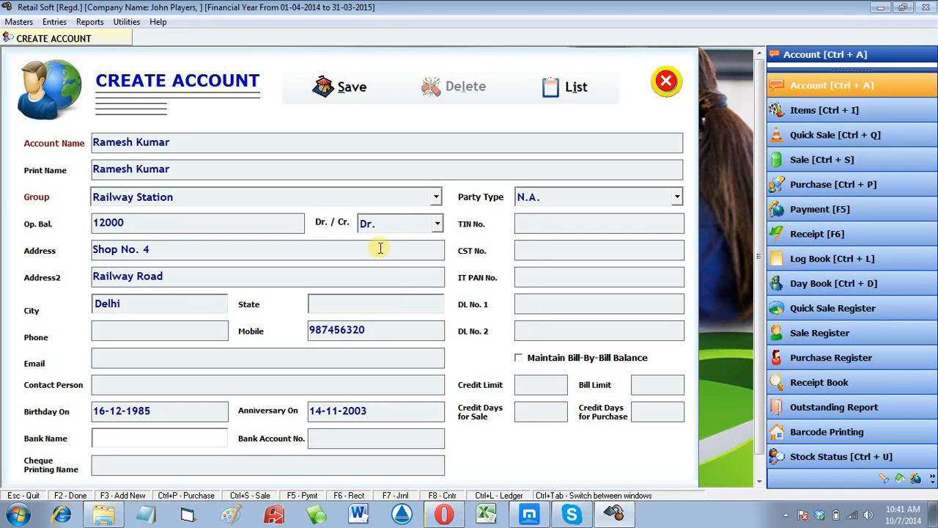
pyautogui.write('OBC')
pyautogui.press('Return')
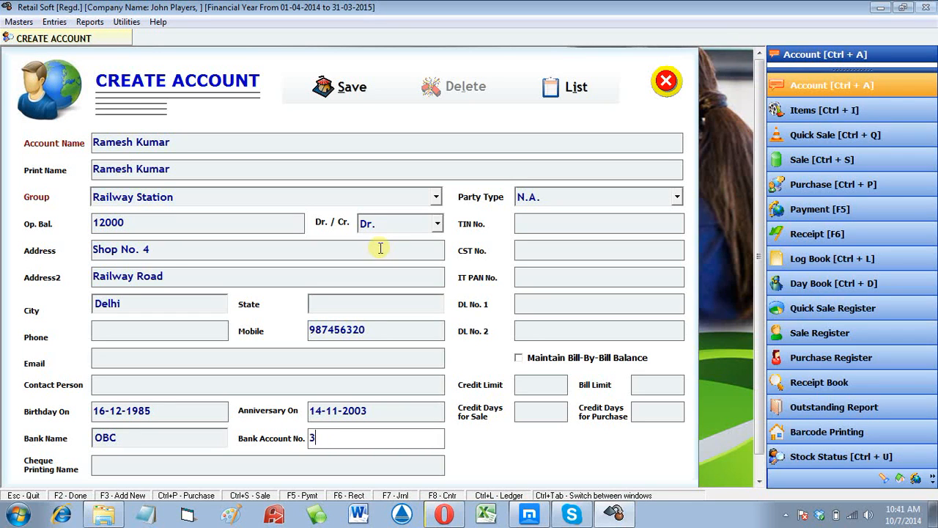
pyautogui.press('Return')
pyautogui.press('Return')
pyautogui.press('Return')
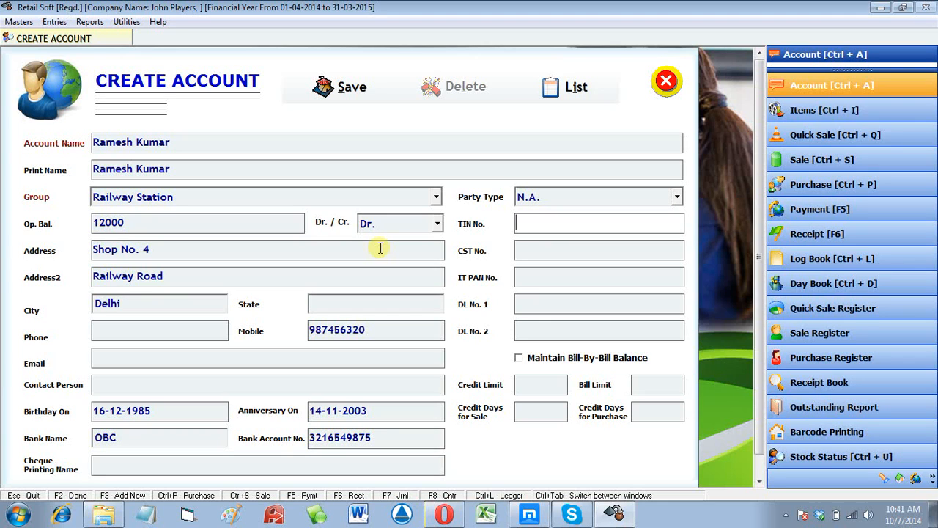
pyautogui.press('Return')
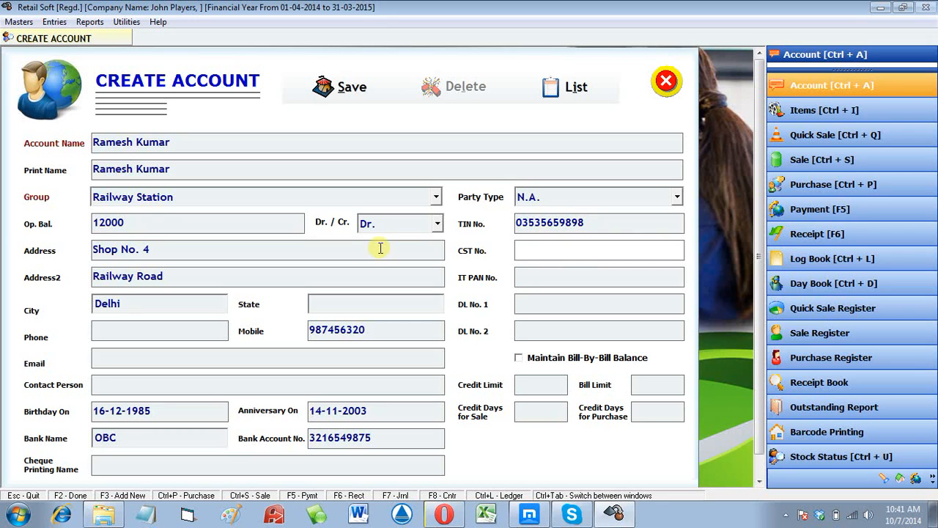
pyautogui.press('Return')
pyautogui.press('Return')
pyautogui.press('Return')
pyautogui.press('Return')
pyautogui.press('Return')
pyautogui.press('Return')
pyautogui.press('Return')
pyautogui.press('Return')
pyautogui.press('Return')
pyautogui.press('Return')
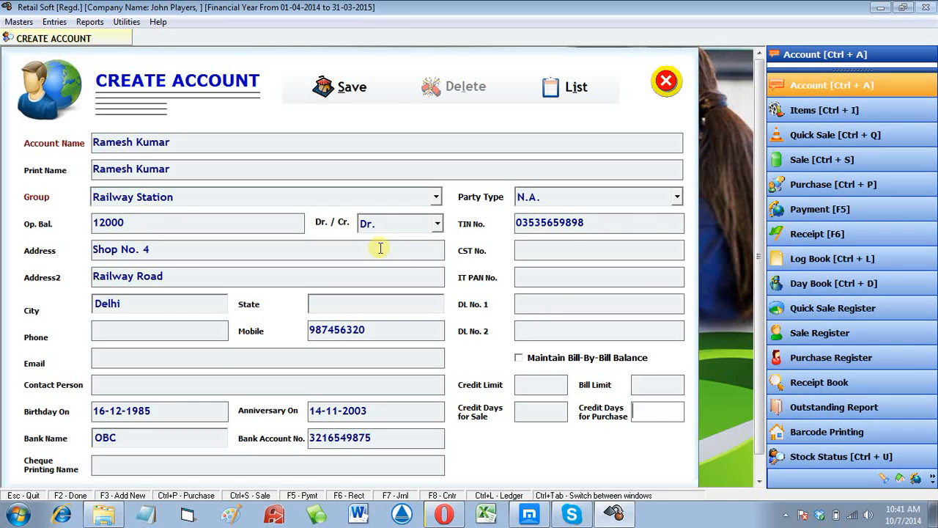
pyautogui.press('Return')
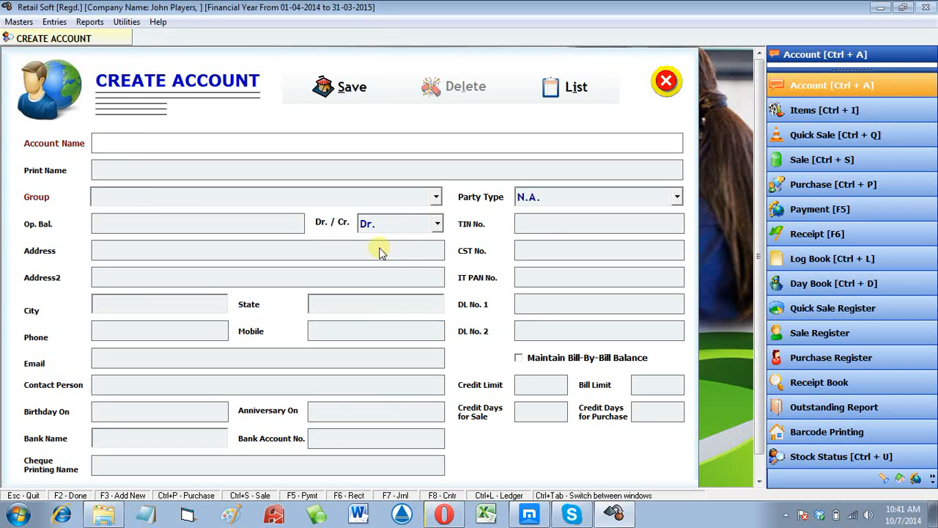
# - Create and save a second customer account in Railway Station with 16000 opening balance and a mobile number
pyautogui.press('Return')
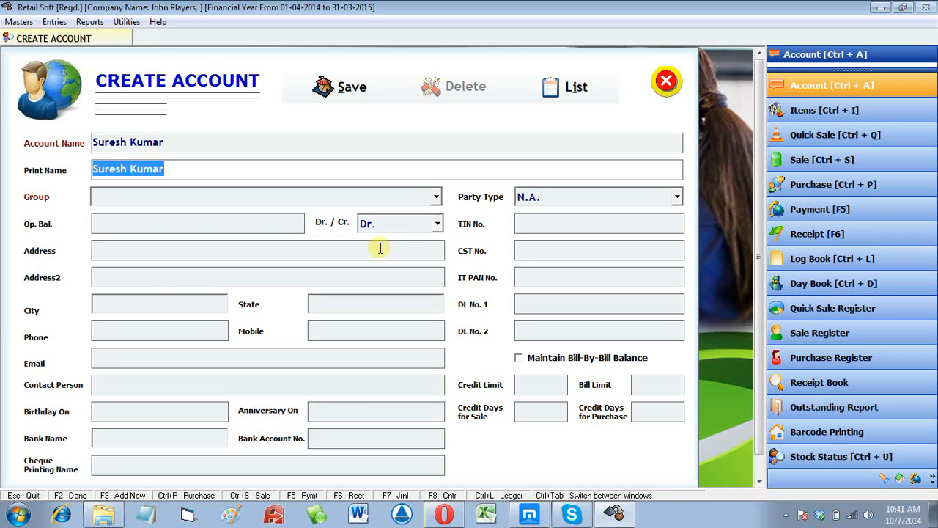
pyautogui.press('Return')
pyautogui.write('r')
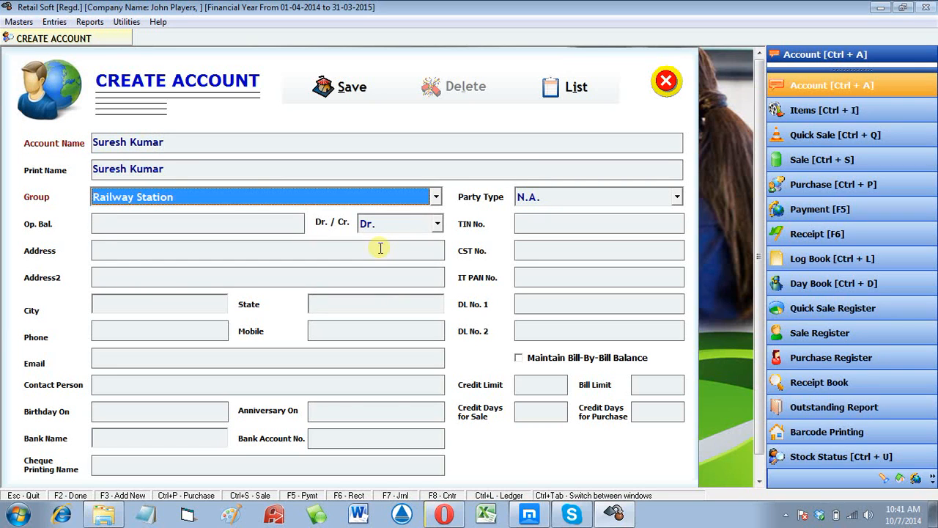
pyautogui.press('Return')
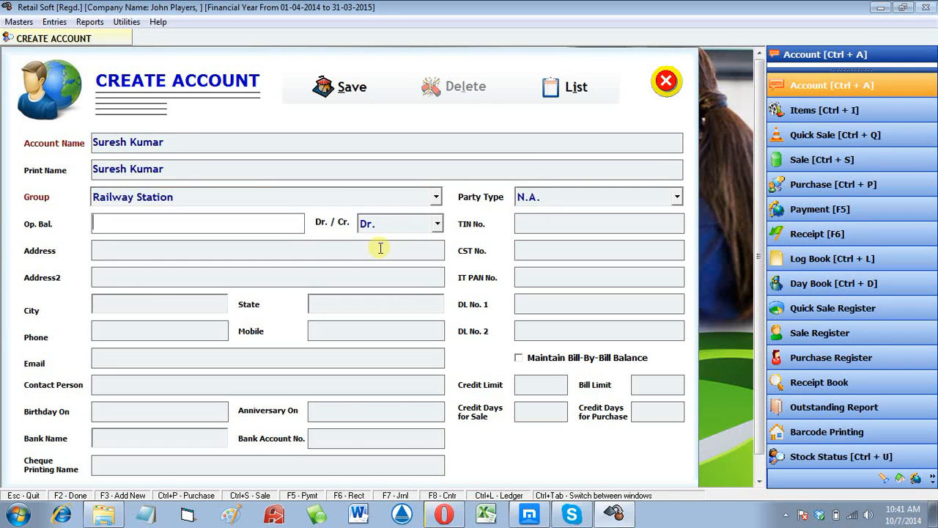
pyautogui.write('16000')
pyautogui.press('Return')
pyautogui.press('Return')
pyautogui.press('Return')
pyautogui.press('Return')
pyautogui.press('Return')
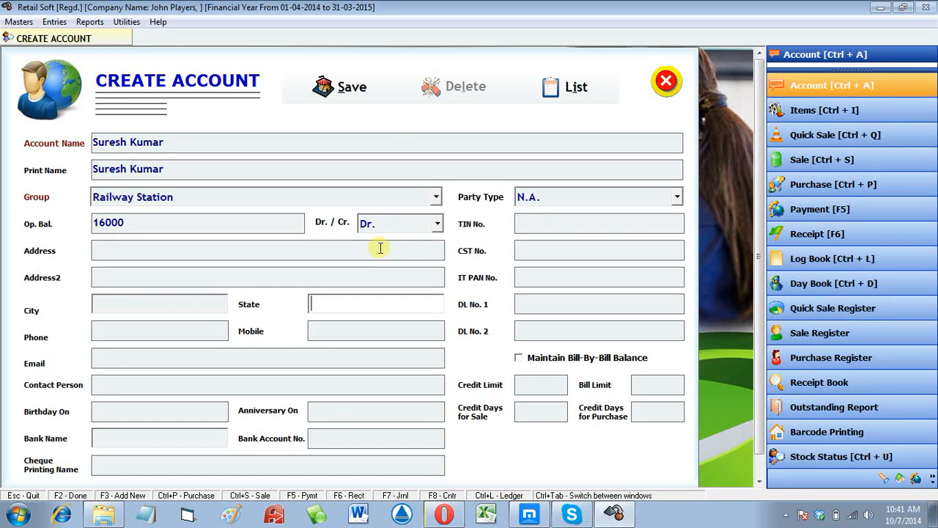
pyautogui.press('Return')
pyautogui.press('Return')
pyautogui.write('9')
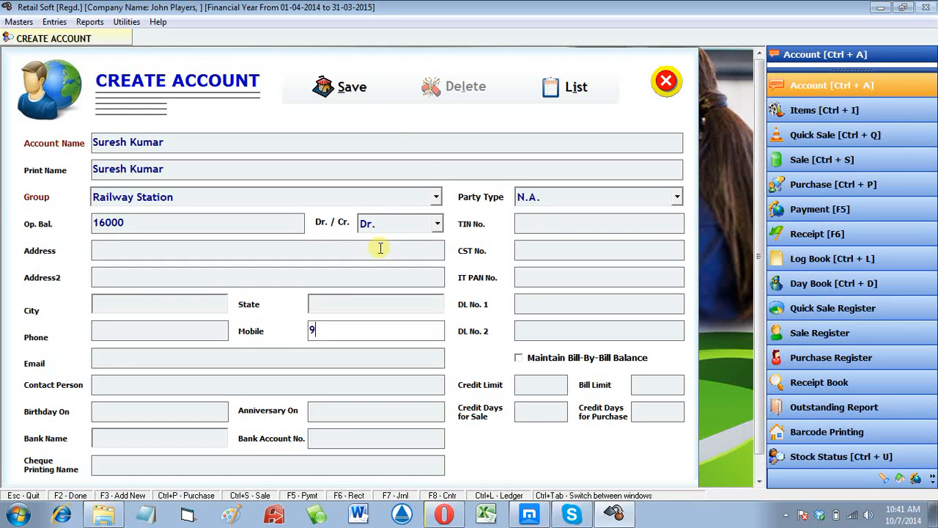
pyautogui.write('8746215')
pyautogui.press('Return')
pyautogui.press('Return')
pyautogui.press('Return')
pyautogui.press('Return')
pyautogui.press('Return')
pyautogui.press('Return')
pyautogui.press('Return')
pyautogui.press('Return')
pyautogui.press('Return')
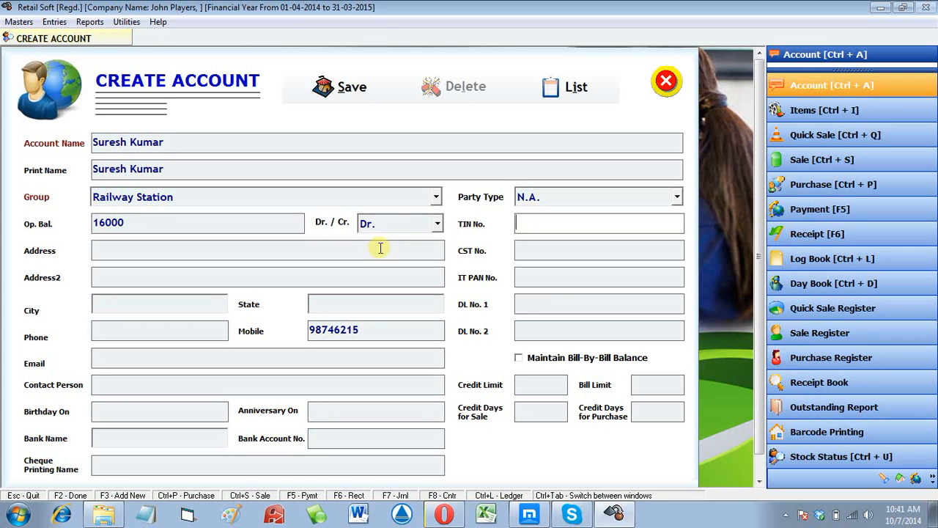
pyautogui.press('Return')
pyautogui.press('Return')
pyautogui.press('Return')
pyautogui.press('Return')
pyautogui.press('Return')
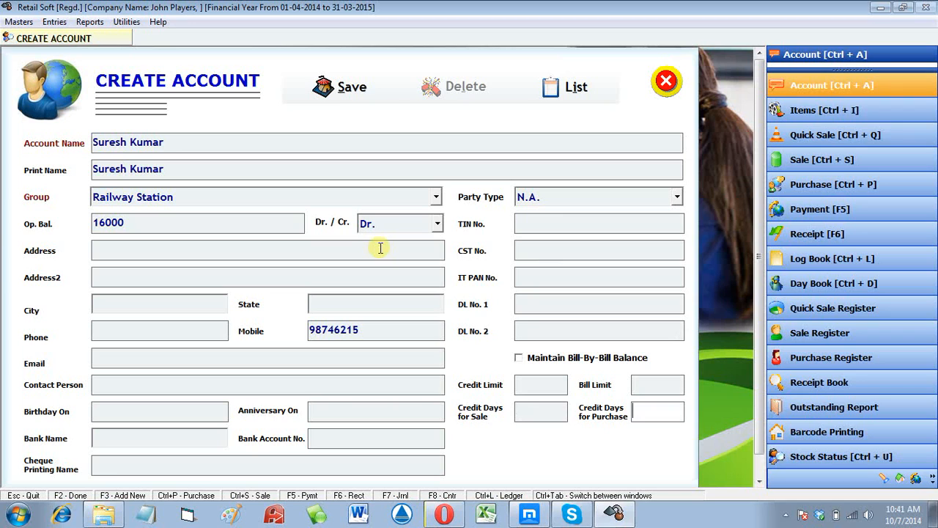
pyautogui.press('Return')
# - Dismiss the confirmation, cancel the blank entry, close the account form and open Reports
pyautogui.press('Return')
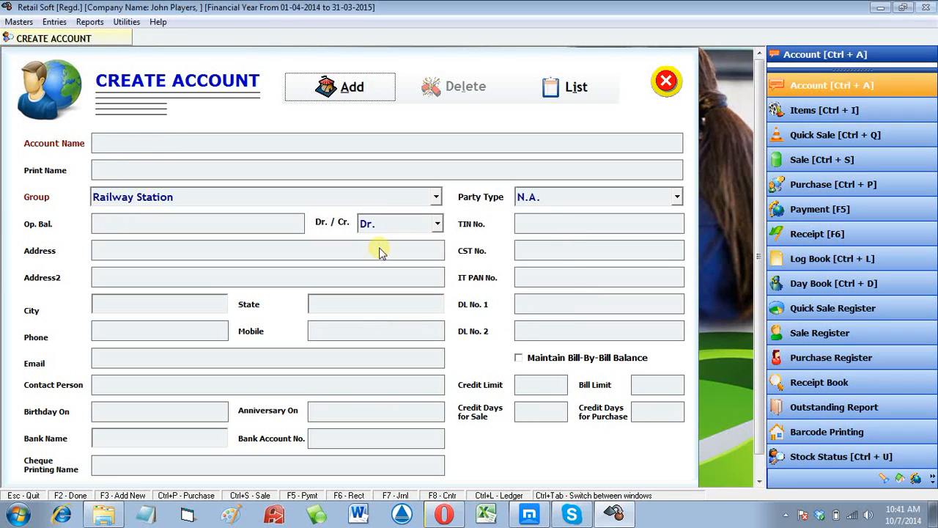
pyautogui.press('Return')
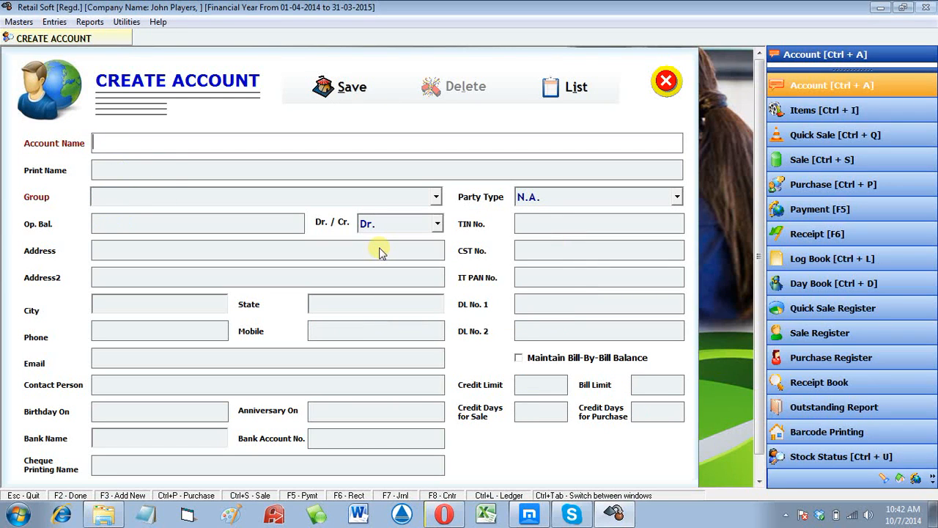
pyautogui.press('Escape')
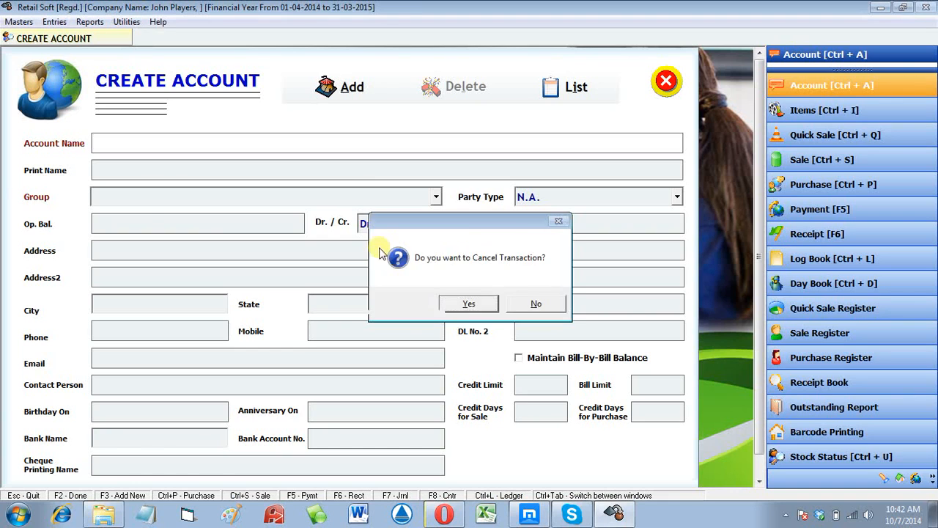
pyautogui.press('Return')
pyautogui.press('Escape')
pyautogui.click(89, 22)
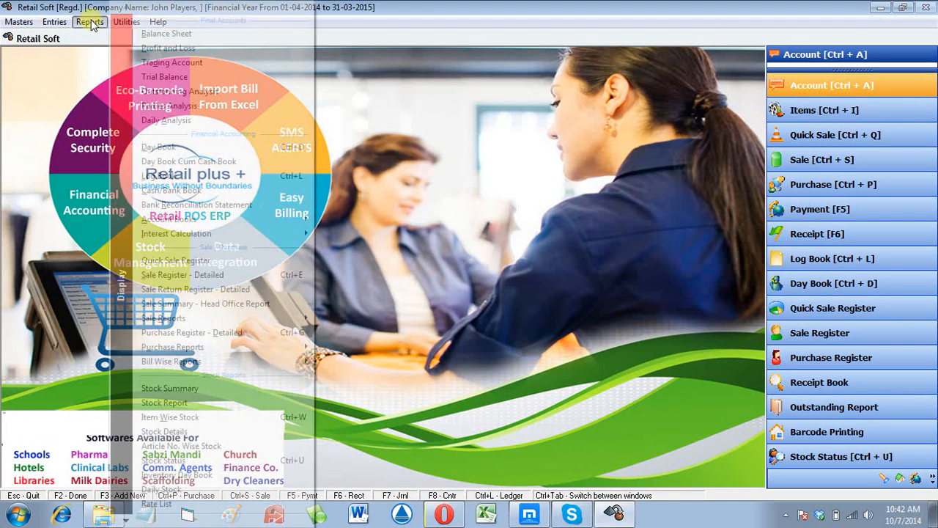
# - Run Outstanding Analysis as on 01-04-2014, review both 28000.00-total balances, and enable Show in Groups
pyautogui.click(170, 91)
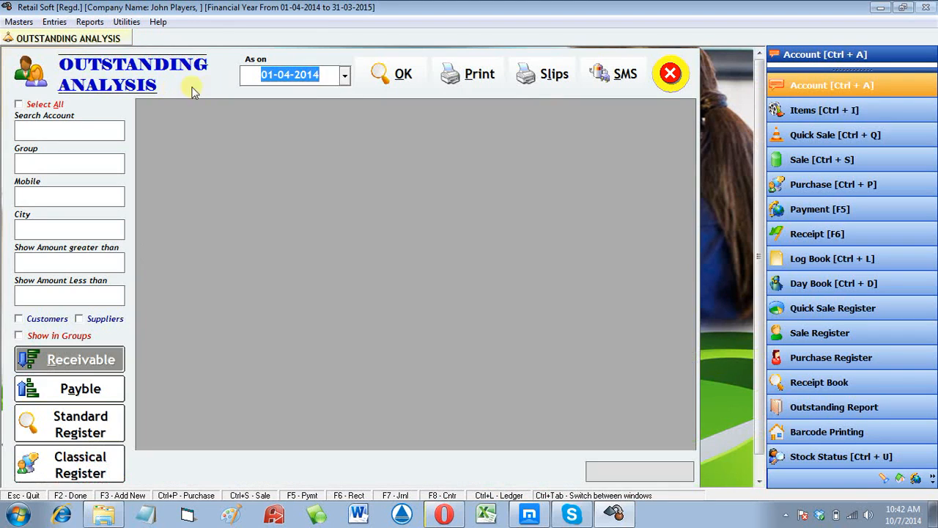
pyautogui.click(379, 75)
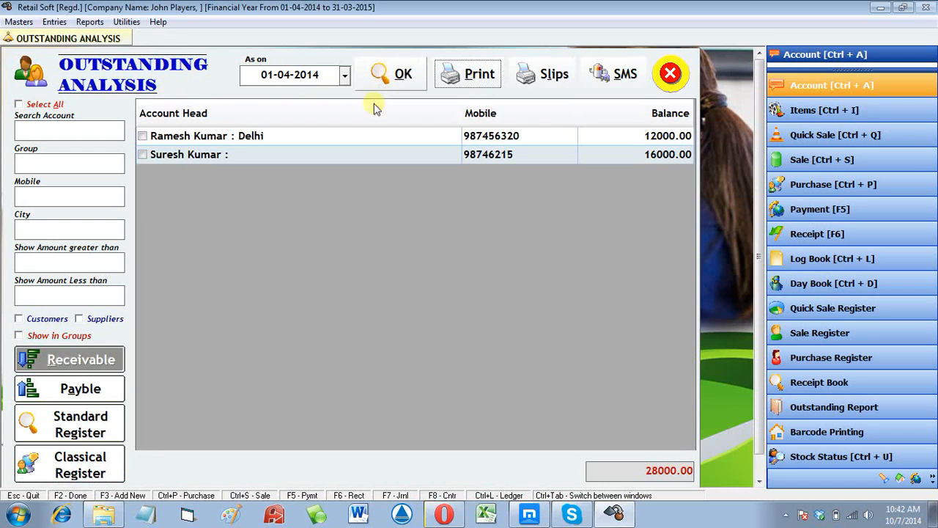
pyautogui.click(353, 142)
pyautogui.click(354, 156)
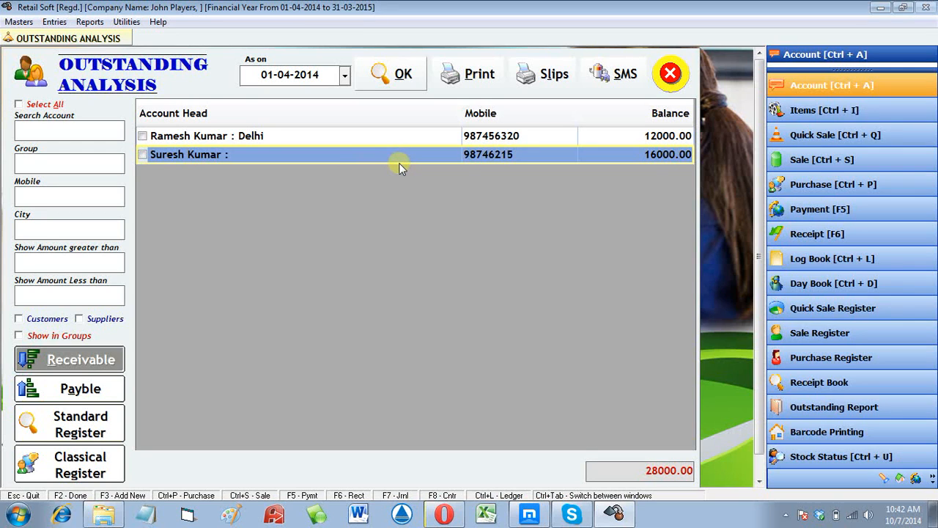
pyautogui.click(556, 132)
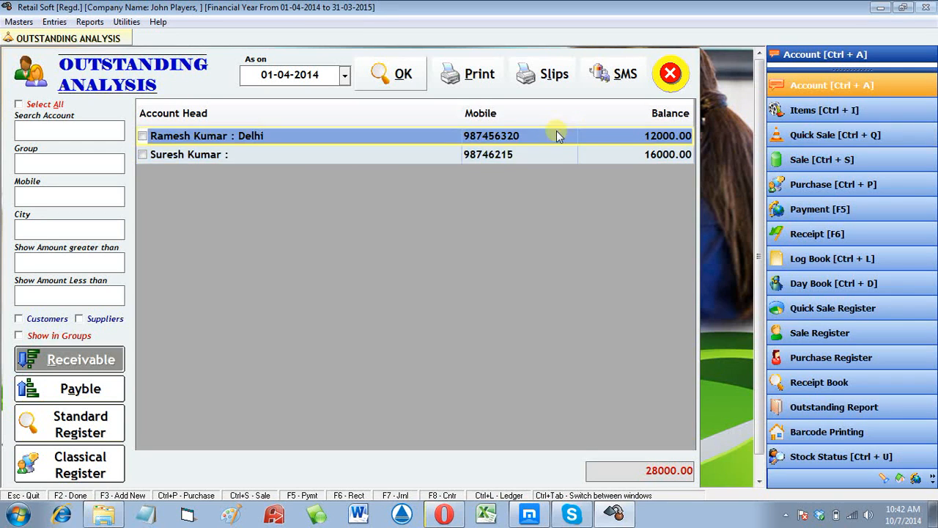
pyautogui.click(560, 155)
pyautogui.click(672, 135)
pyautogui.click(668, 154)
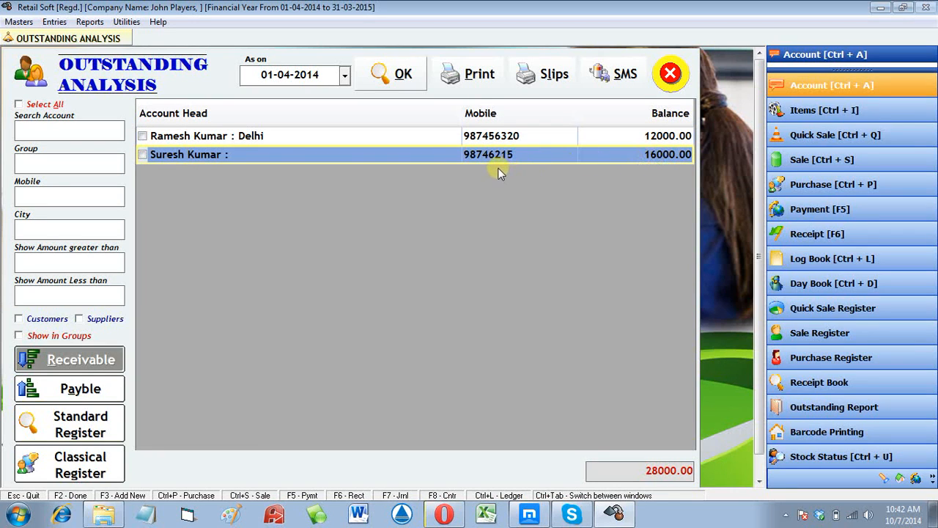
pyautogui.click(343, 139)
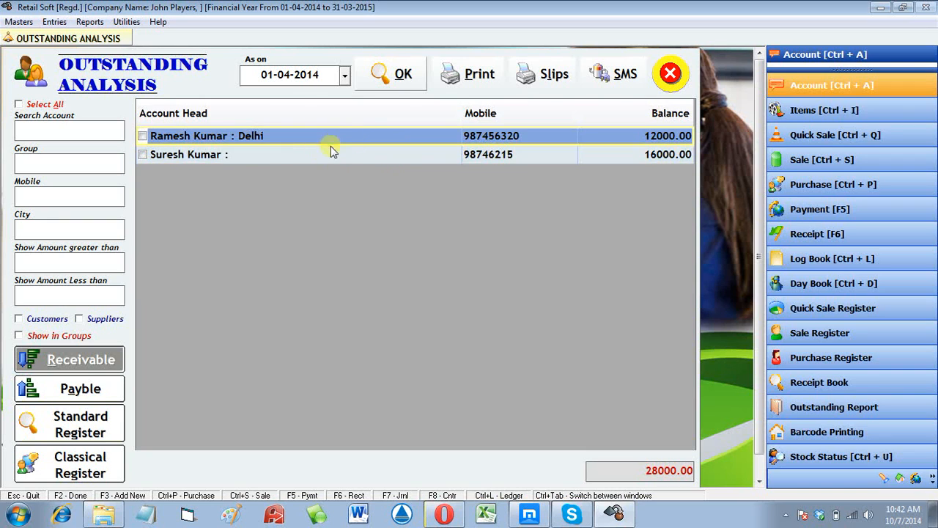
pyautogui.click(65, 335)
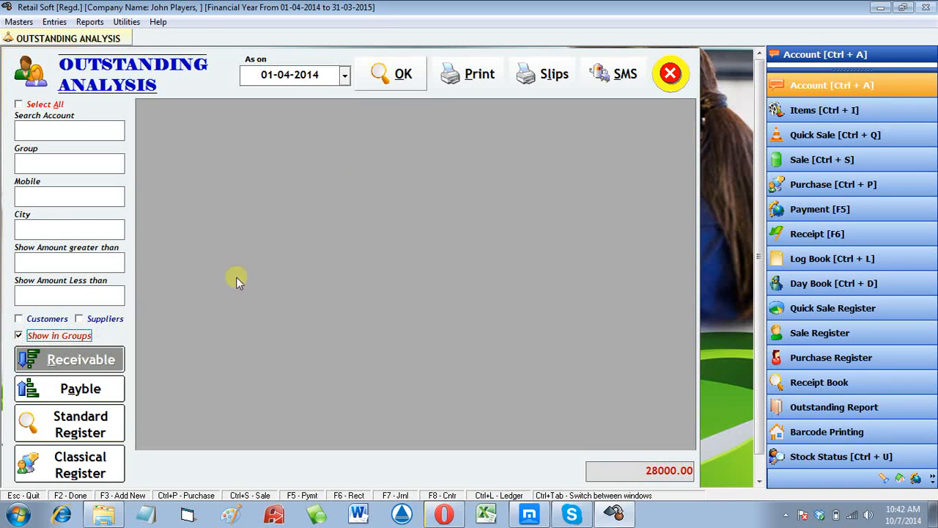
# - Rerun the report grouped, showing both accounts under Railway Station totalling 28000.00
pyautogui.click(396, 71)
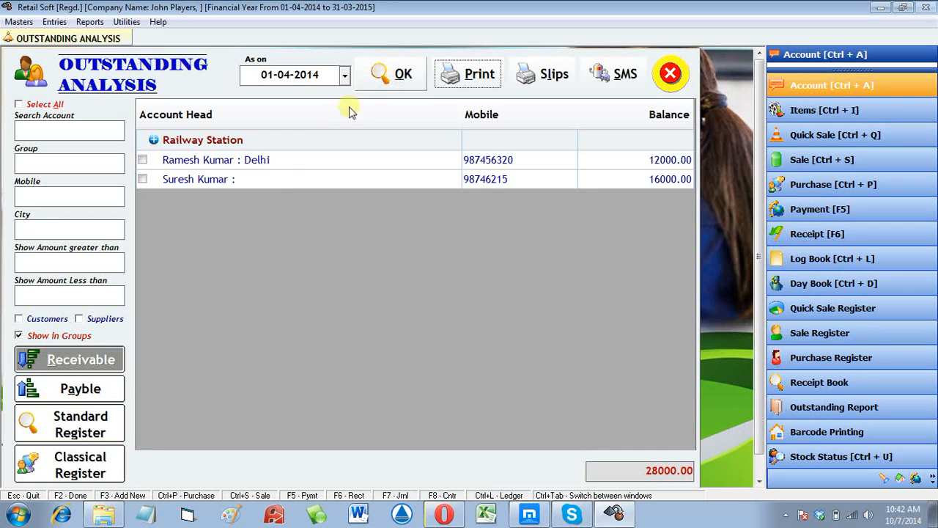
pyautogui.click(222, 161)
pyautogui.click(180, 142)
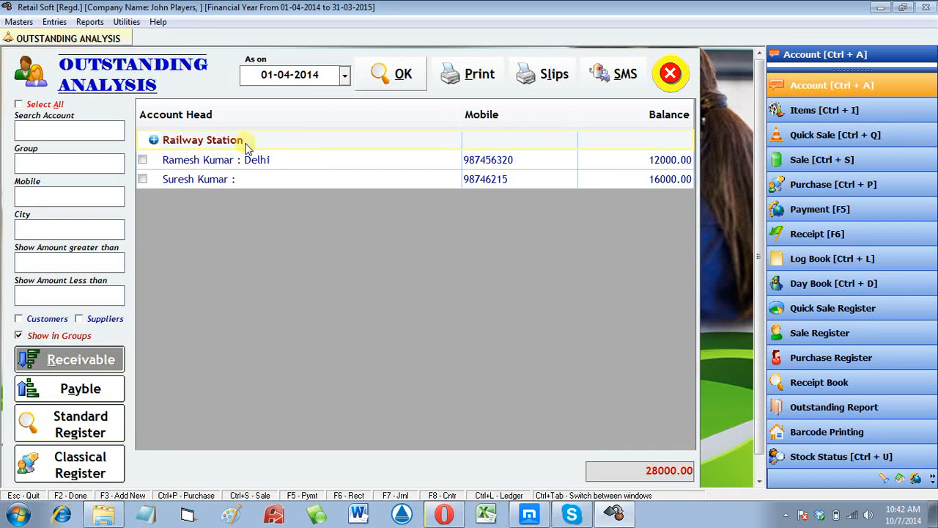
pyautogui.click(599, 166)
pyautogui.click(600, 178)
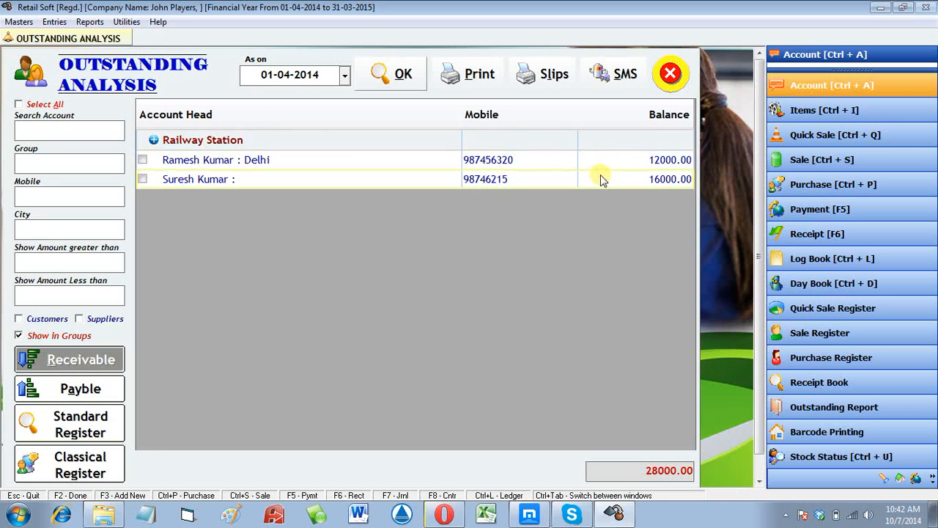
pyautogui.moveTo(635, 471); pyautogui.dragTo(706, 465)
pyautogui.click(268, 145)
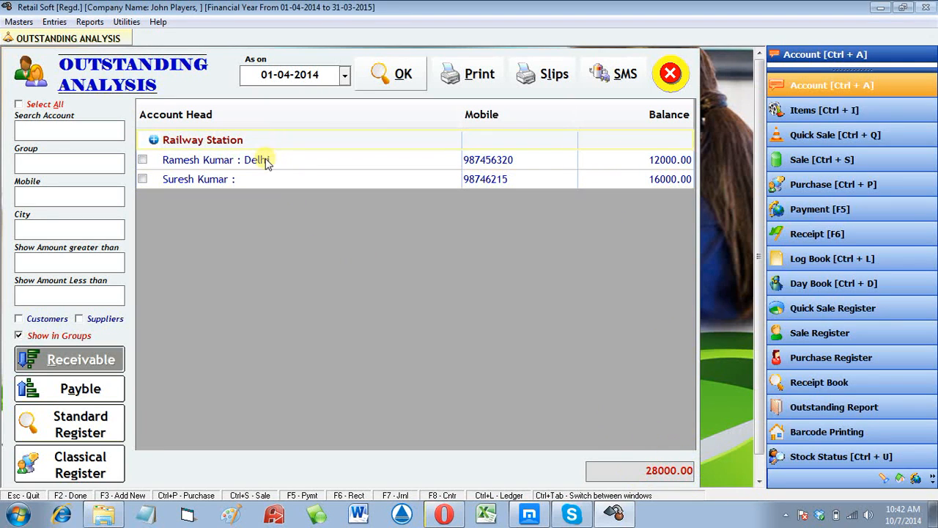
pyautogui.click(266, 160)
pyautogui.click(265, 177)
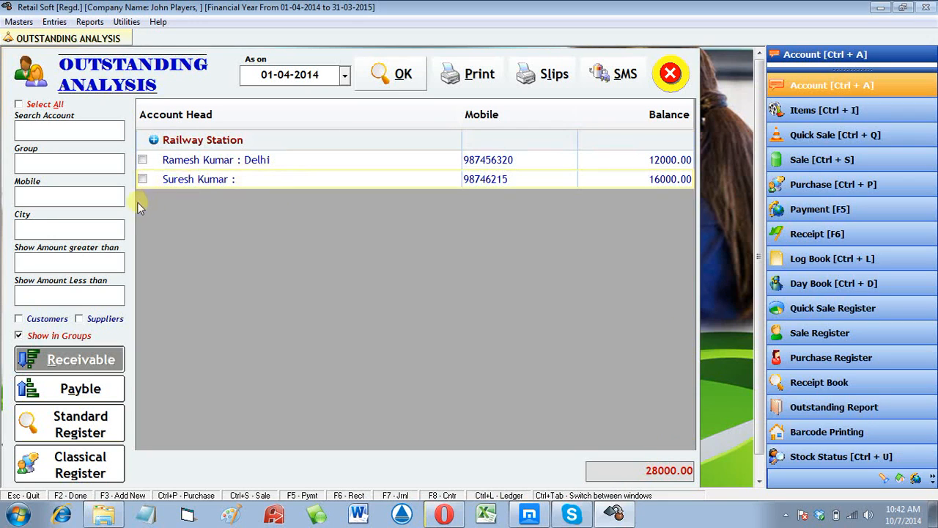
# - Filter the report to group 'railway' and review the two listed accounts
pyautogui.click(70, 166)
pyautogui.write('railway')
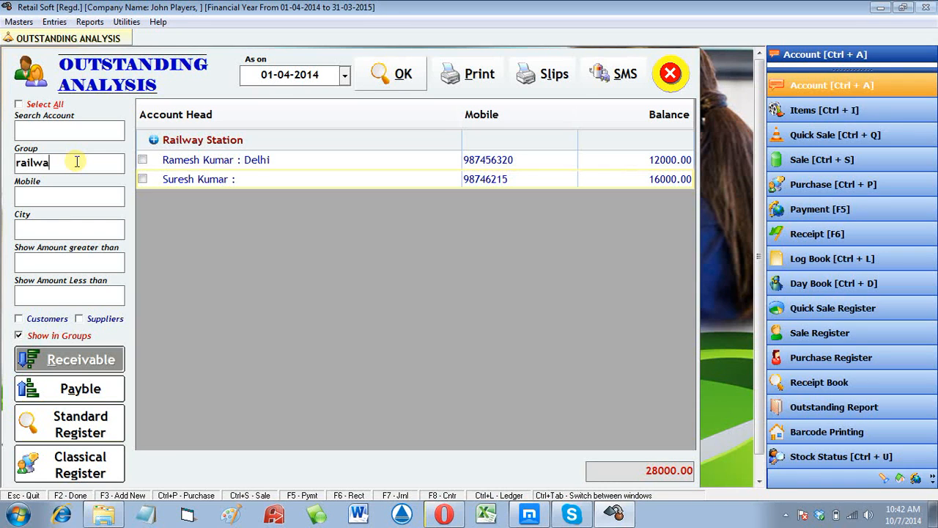
pyautogui.click(383, 79)
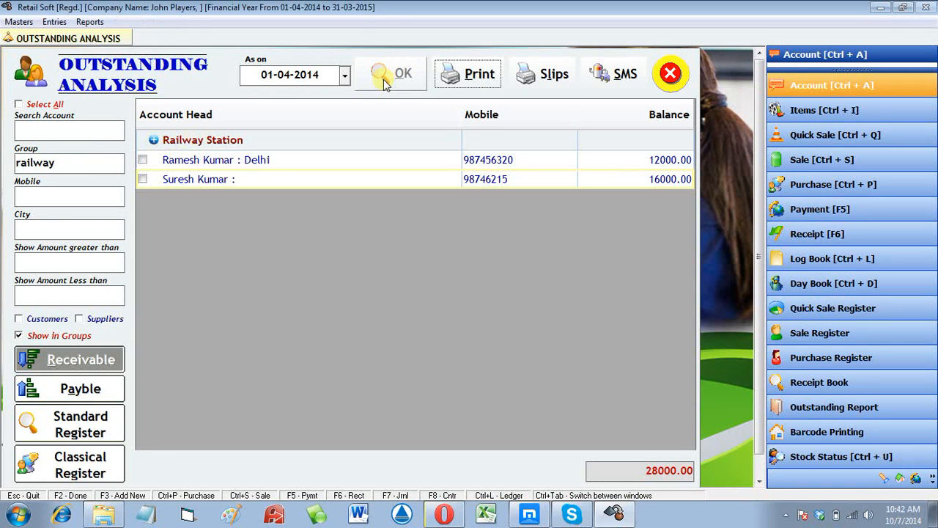
pyautogui.click(173, 149)
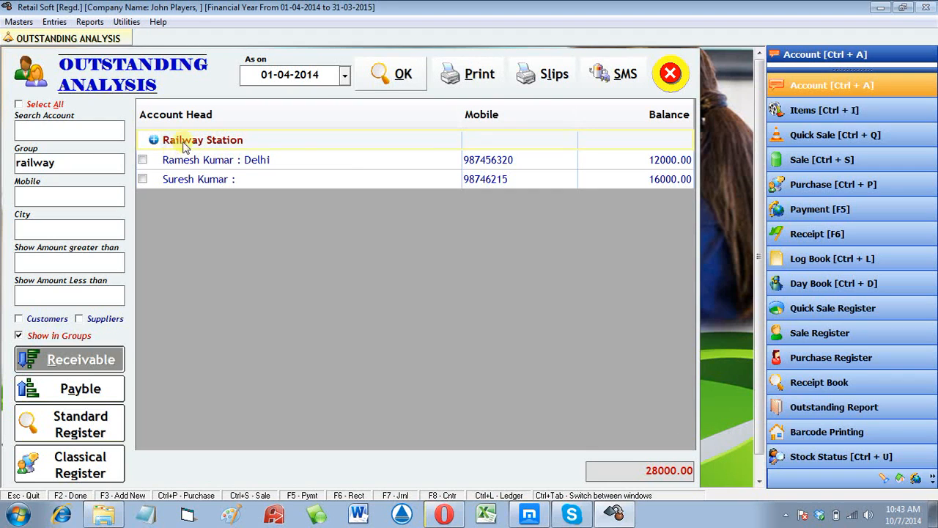
pyautogui.click(652, 173)
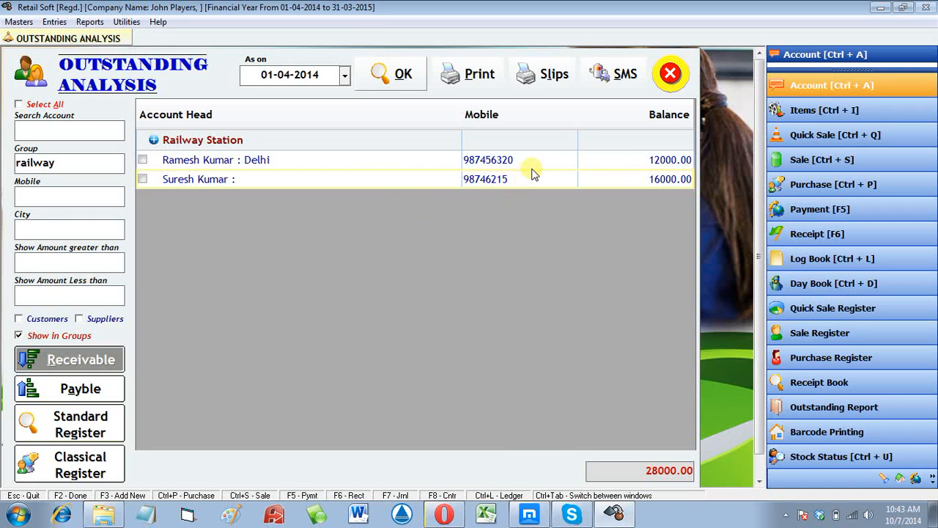
pyautogui.click(670, 76)
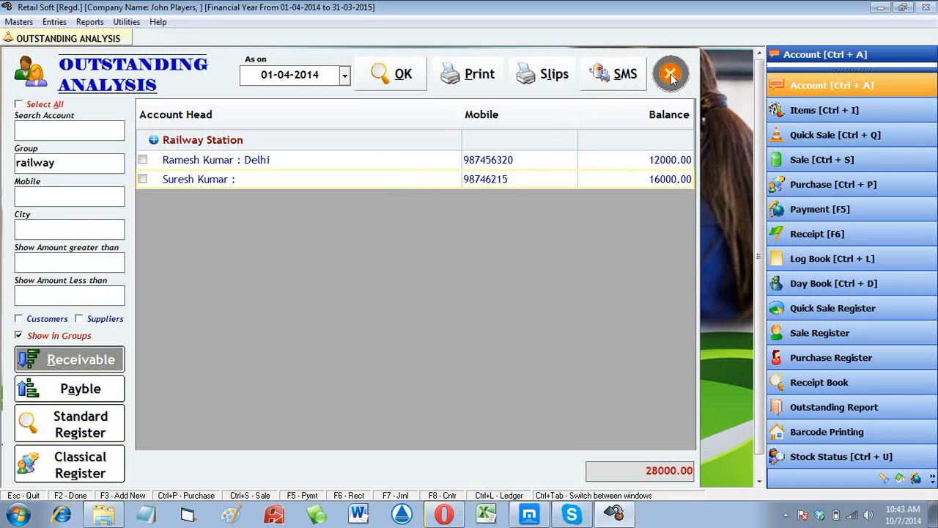
pyautogui.click(602, 165)
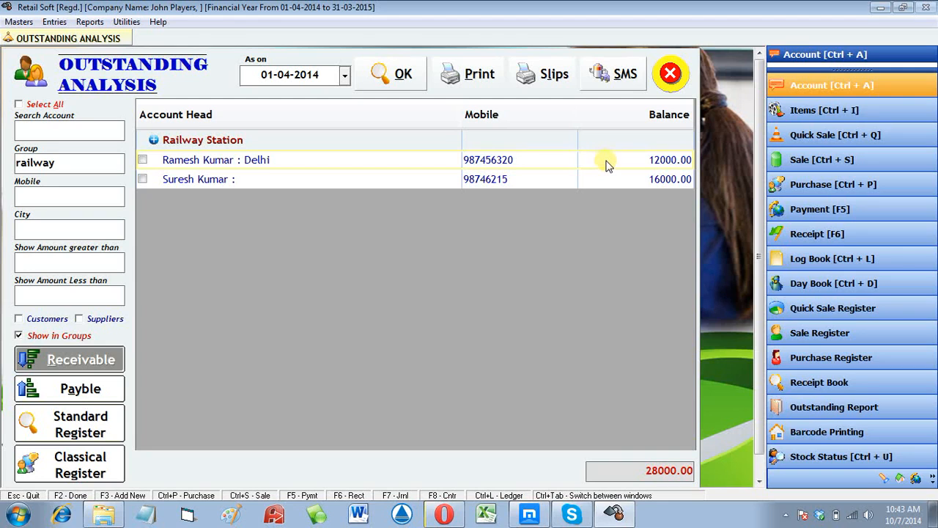
# - Close the report and start a new account named Super Trading Co
pyautogui.click(678, 80)
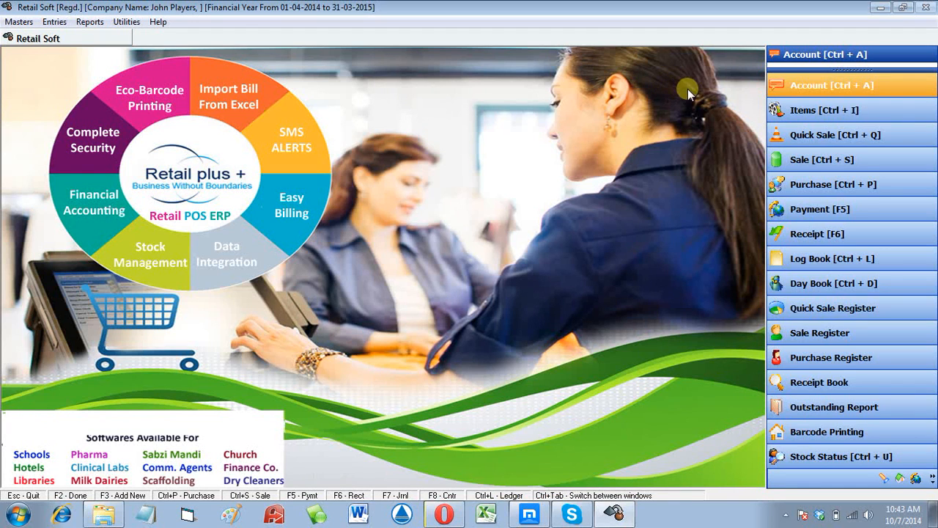
pyautogui.hotkey('ctrl', 'a')
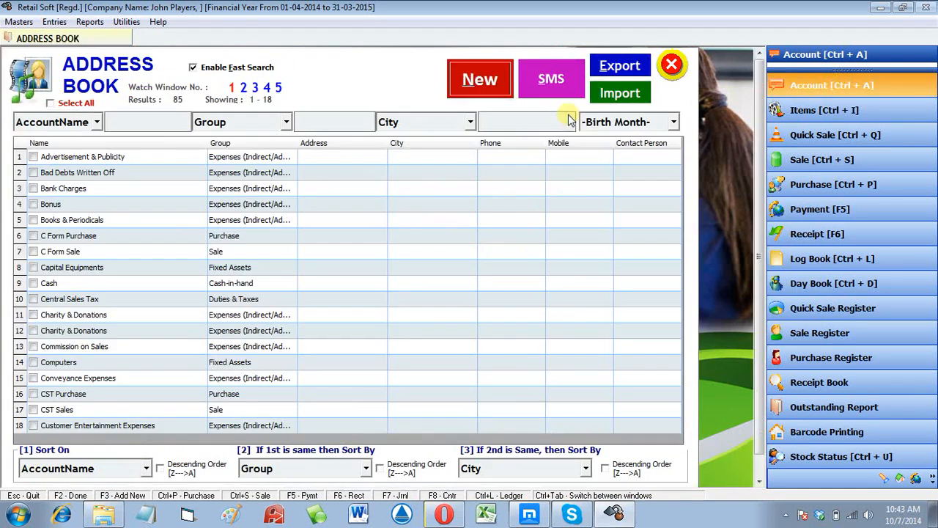
pyautogui.click(492, 89)
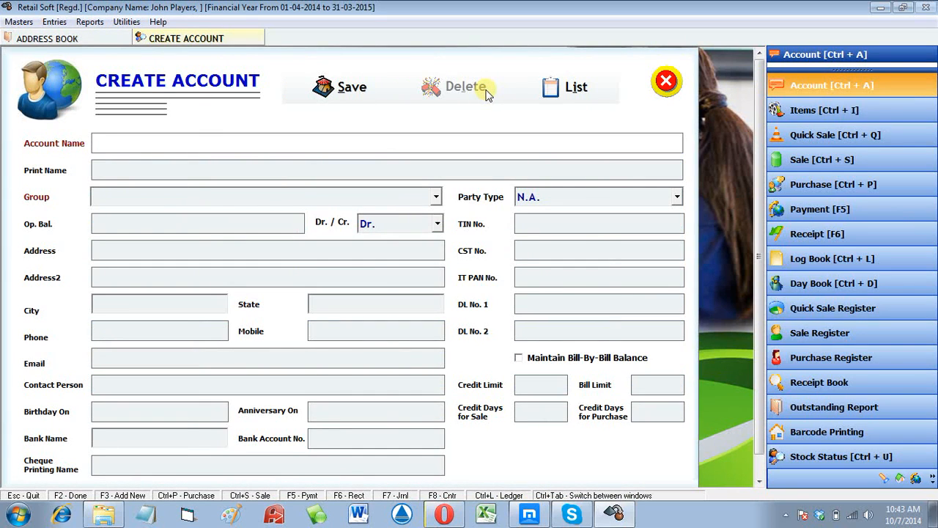
pyautogui.write('Super Trading Co.')
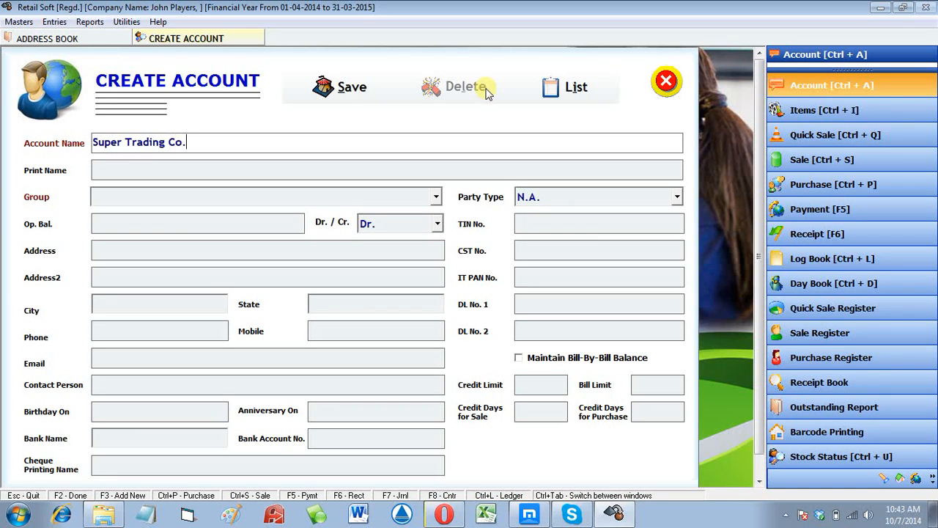
pyautogui.press('Return')
pyautogui.press('Return')
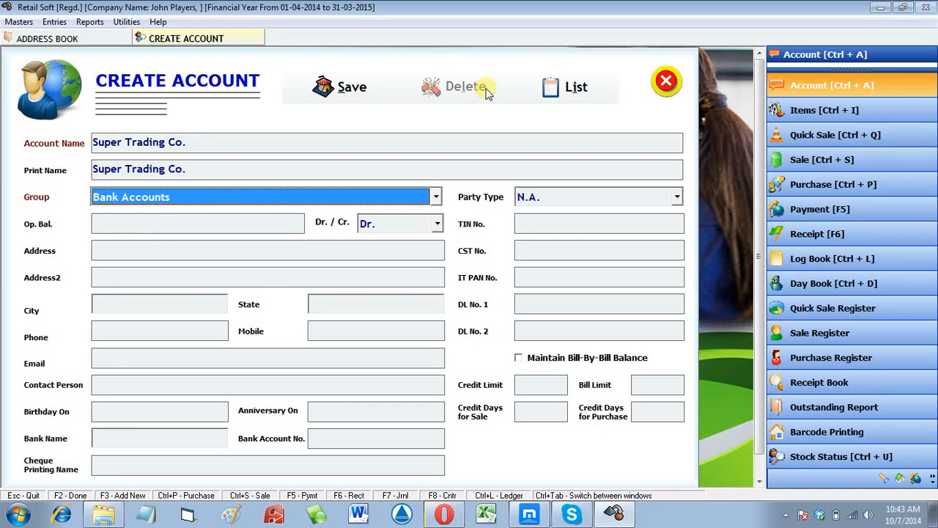
# - Assign Super Trading Co. to the SUPPLIERS group
pyautogui.write('sup')
pyautogui.hotkey('alt', 'Down')
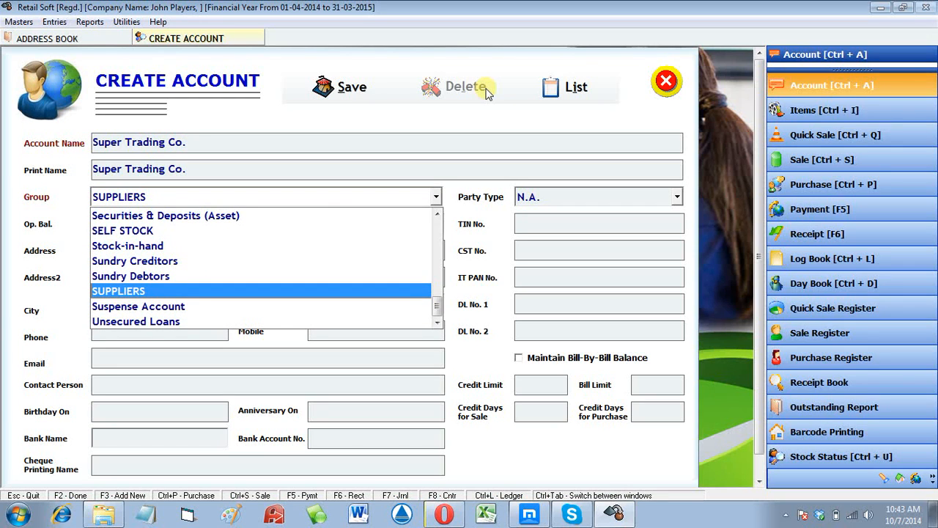
pyautogui.press('Return')
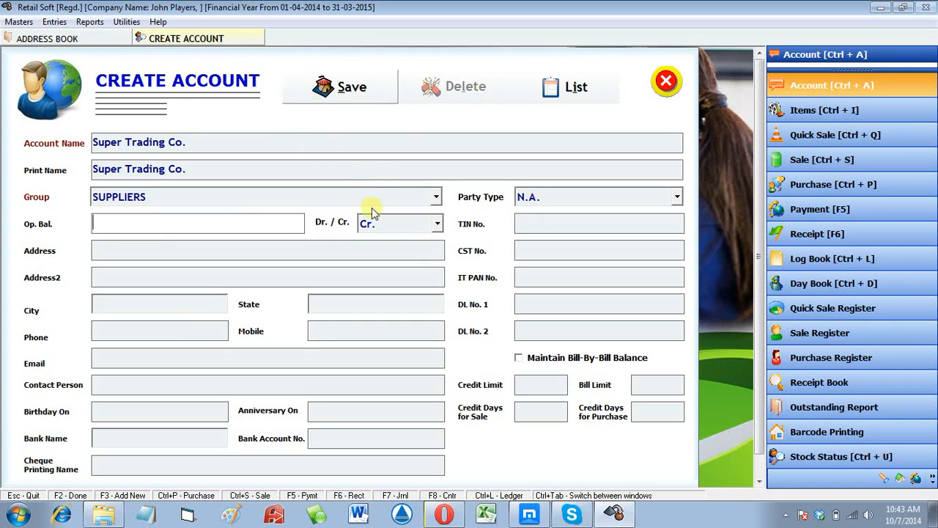
pyautogui.click(397, 201)
pyautogui.click(397, 205)
pyautogui.click(398, 205)
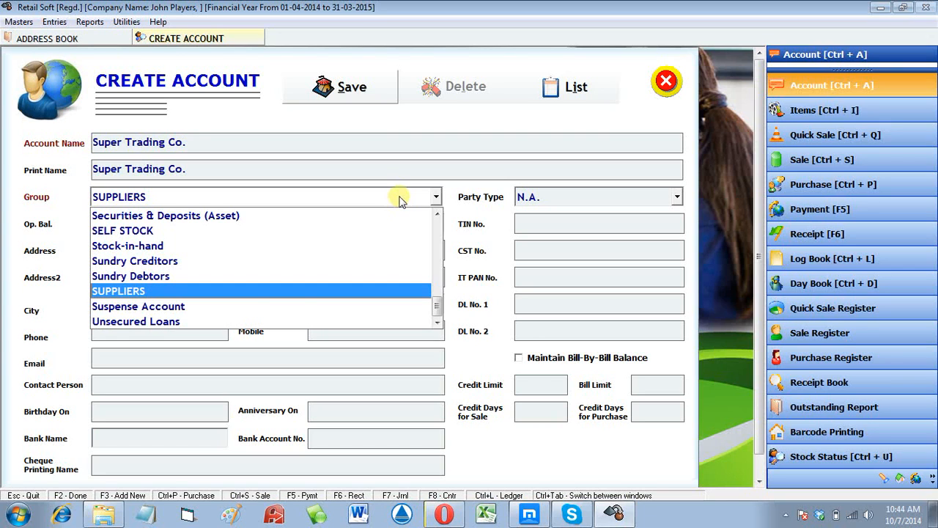
pyautogui.press('Return')
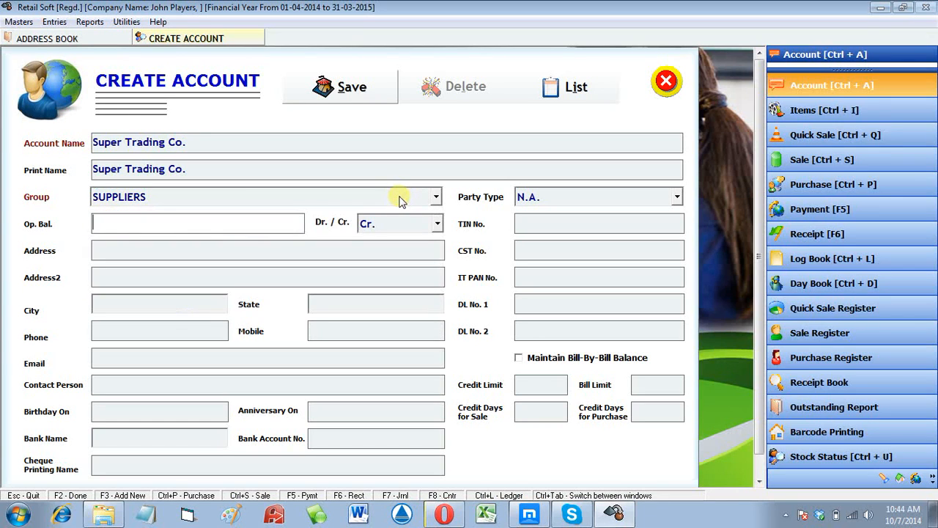
# - Enter a 50000 opening balance and keep it as credit
pyautogui.write('50000')
pyautogui.press('Return')
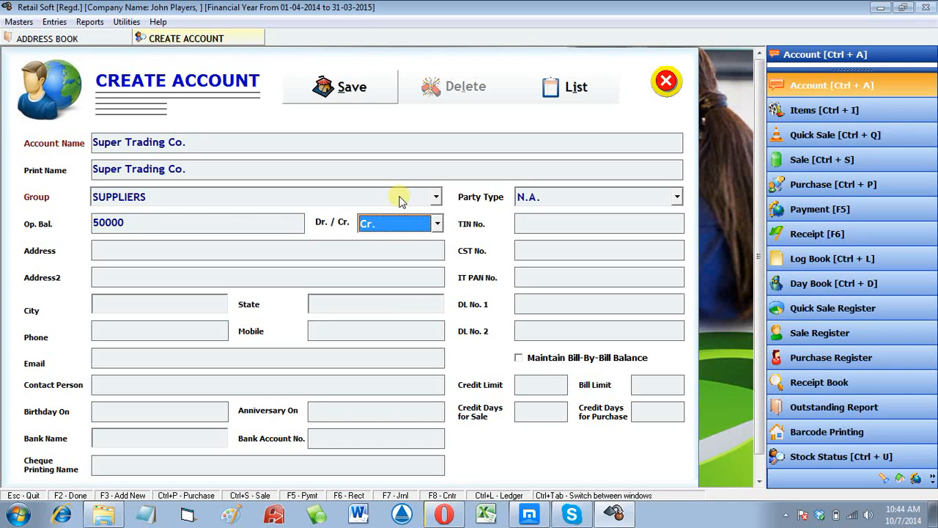
pyautogui.press('Return')
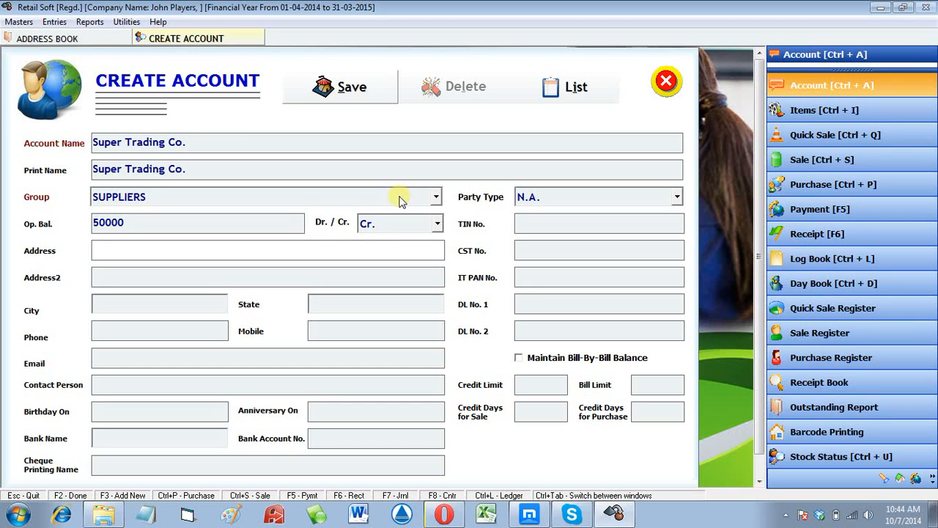
pyautogui.press('Return')
pyautogui.press('Return')
# - Begin the city entry and set the account group back to SUPPLIERS
pyautogui.write('ban')
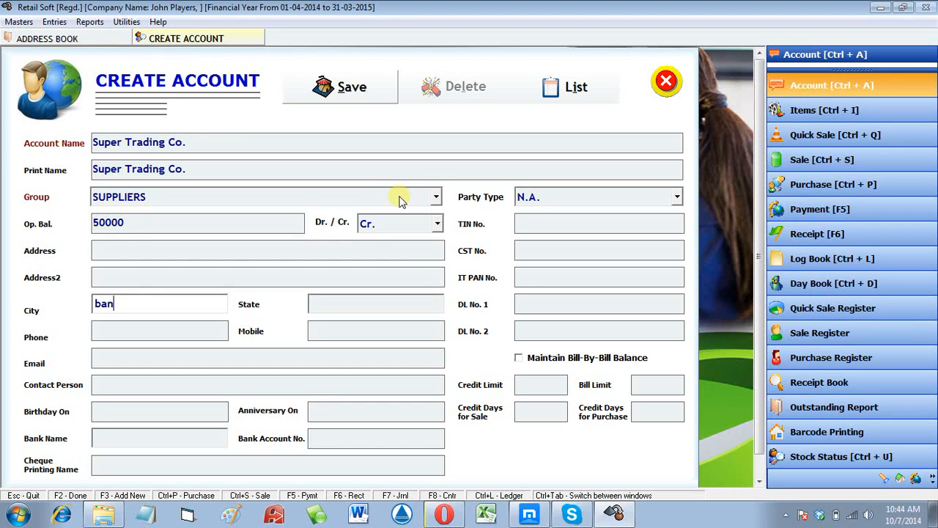
pyautogui.write('gal')
pyautogui.click(400, 202)
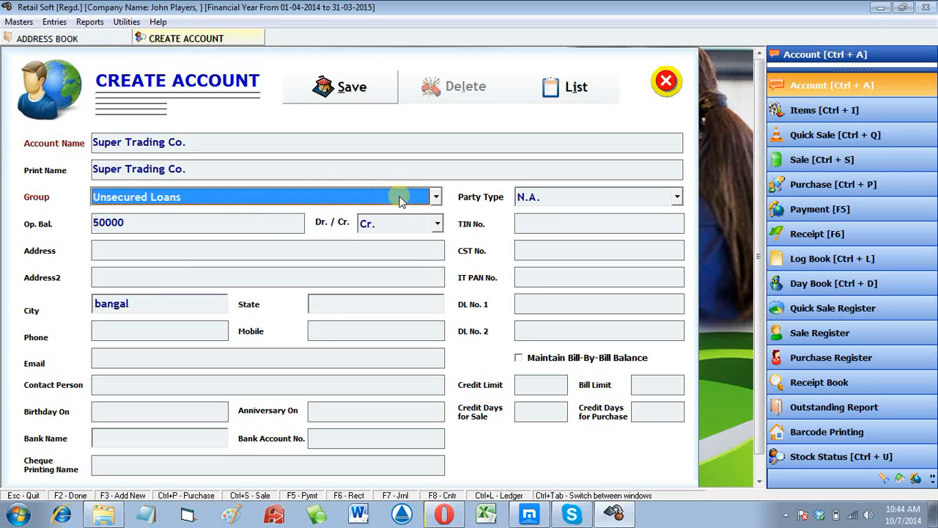
pyautogui.click(214, 174)
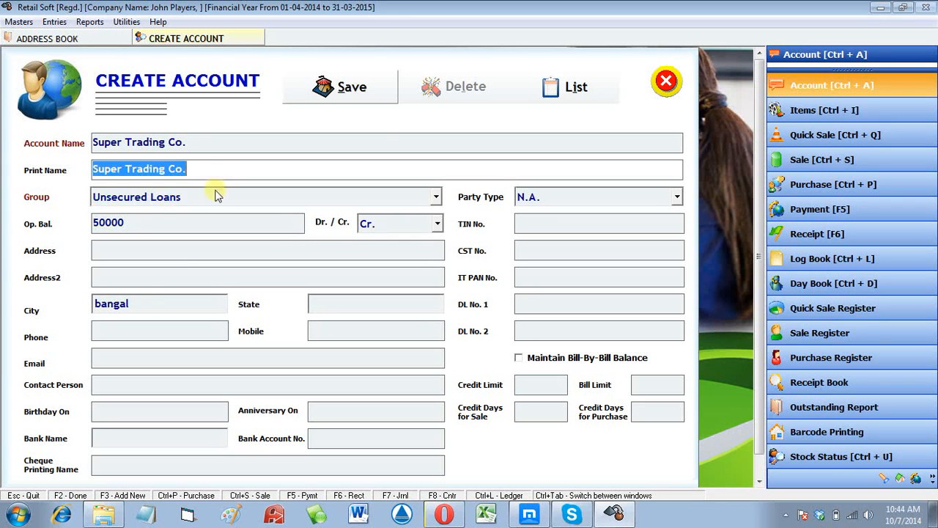
pyautogui.click(215, 196)
pyautogui.press('s')
pyautogui.press('u')
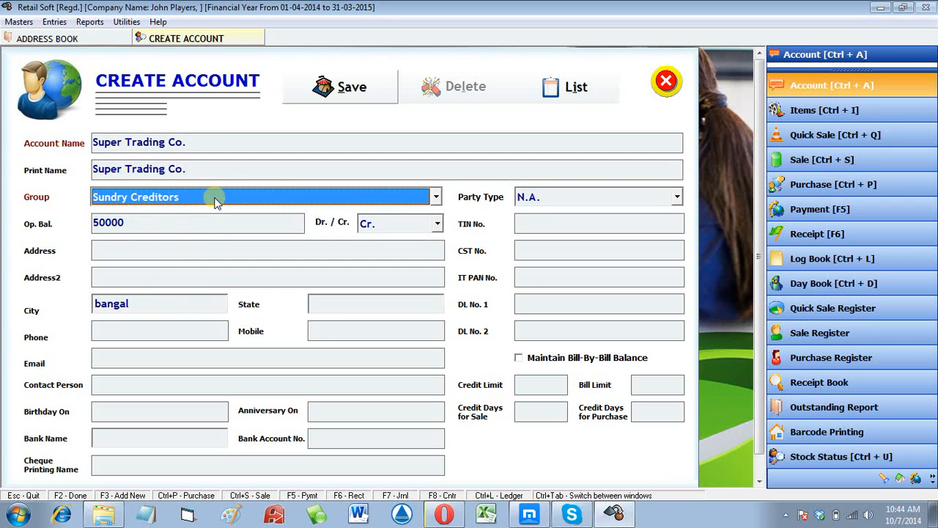
pyautogui.press('p')
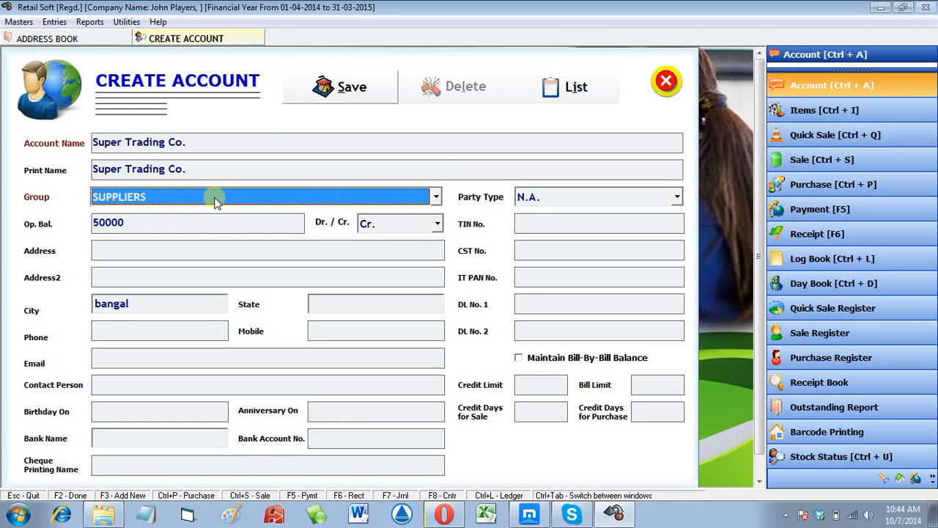
# - Complete the city as Bangalore and save the Super Trading Co. account
pyautogui.click(161, 304)
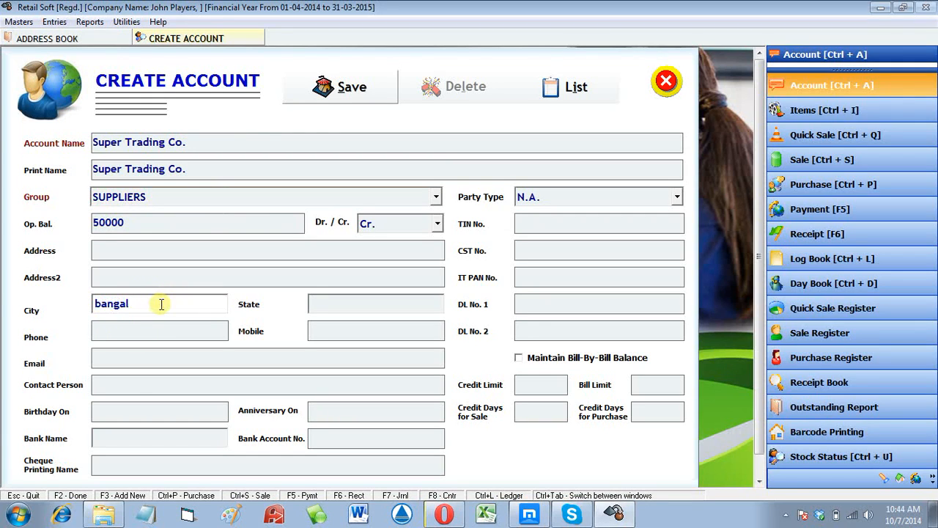
pyautogui.write('or')
pyautogui.write('e')
pyautogui.press('Tab')
pyautogui.press('Tab')
pyautogui.press('Tab')
pyautogui.press('Tab')
pyautogui.press('Tab')
pyautogui.press('Tab')
pyautogui.press('Tab')
pyautogui.press('Tab')
pyautogui.press('Tab')
pyautogui.press('Tab')
pyautogui.press('Tab')
pyautogui.press('Tab')
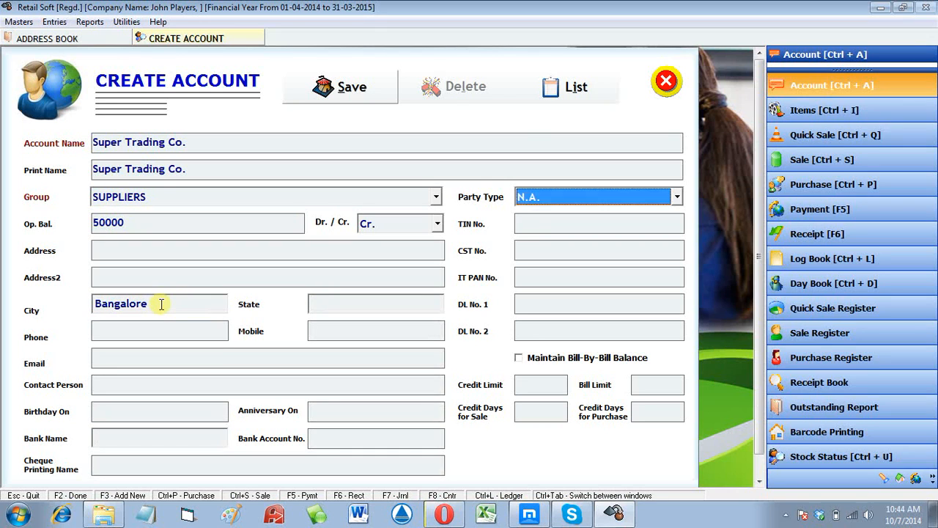
pyautogui.press('Tab')
pyautogui.press('Tab')
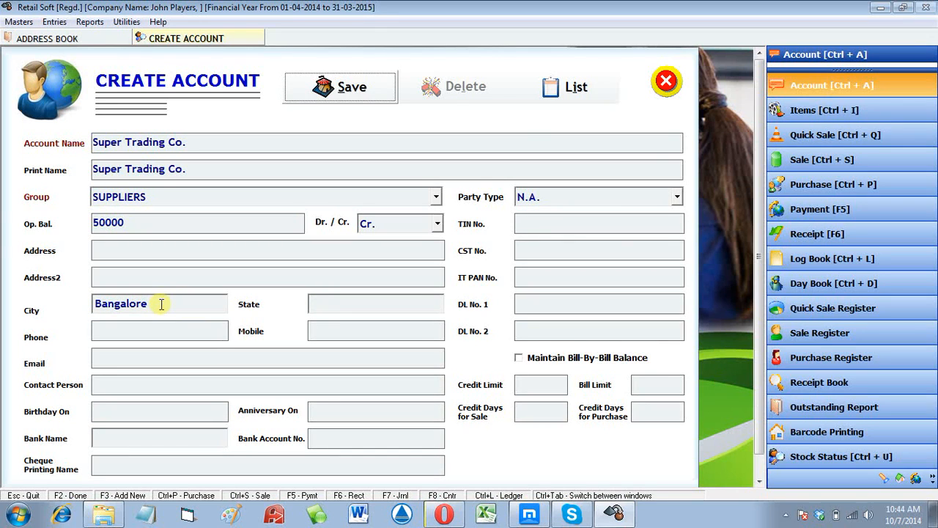
pyautogui.press('Return')
pyautogui.press('Return')
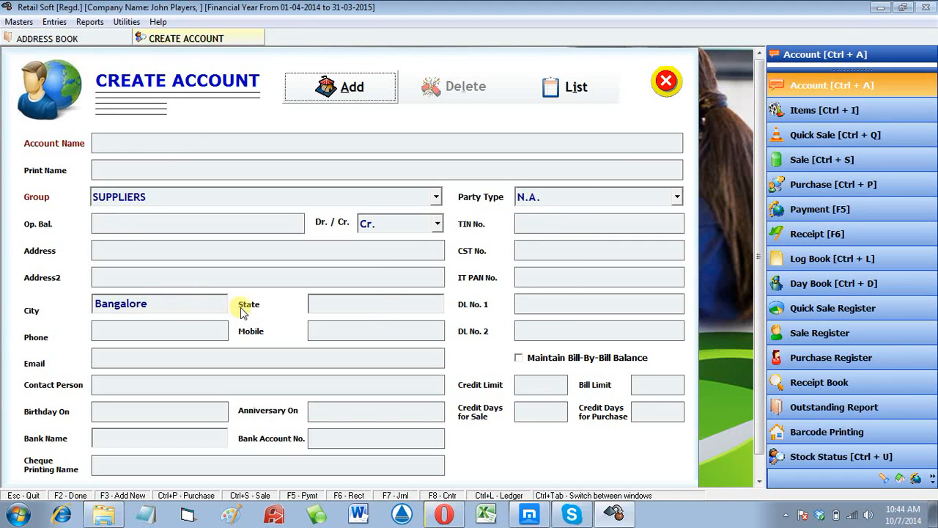
# - Start a new account named 'icici bank account'
pyautogui.click(355, 93)
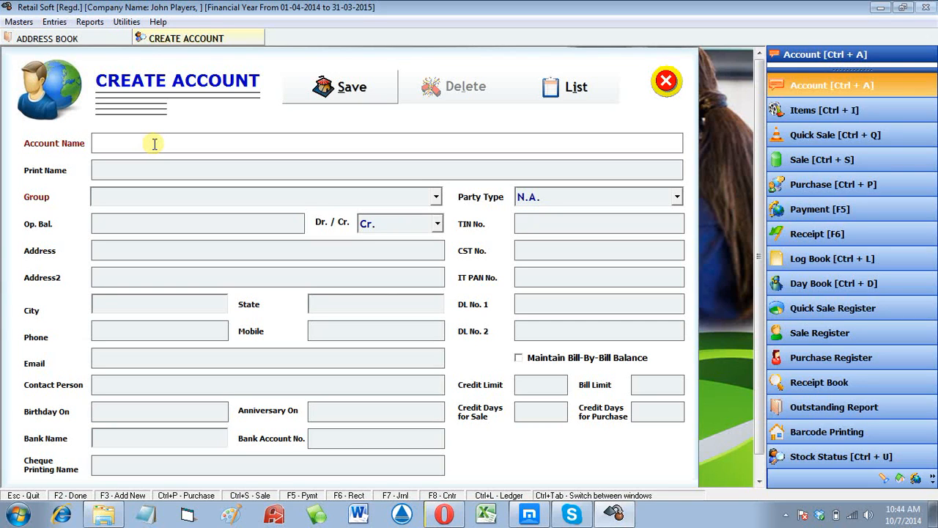
pyautogui.write('icic')
pyautogui.press('BackSpace')
pyautogui.press('BackSpace')
pyautogui.press('BackSpace')
pyautogui.press('BackSpace')
pyautogui.write('icici bank account')
pyautogui.press('Return')
pyautogui.press('Return')
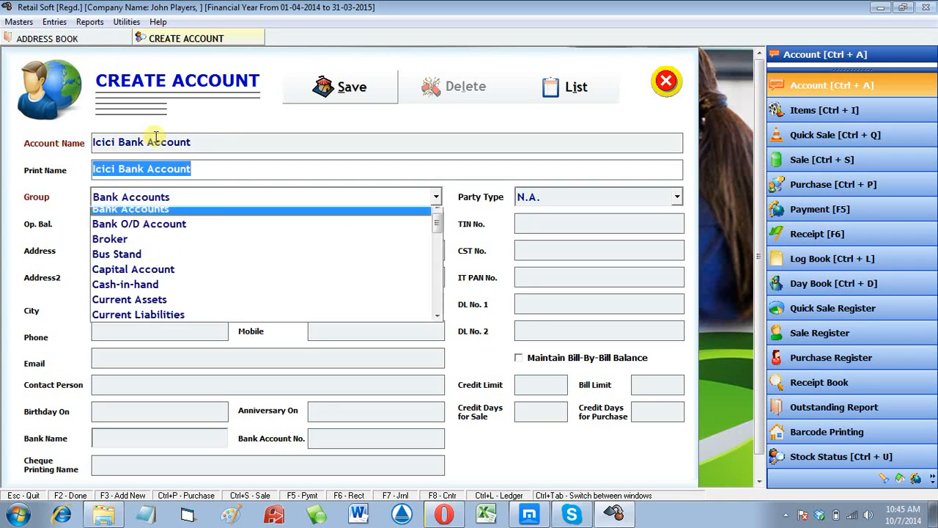
pyautogui.press('Return')
pyautogui.press('Return')
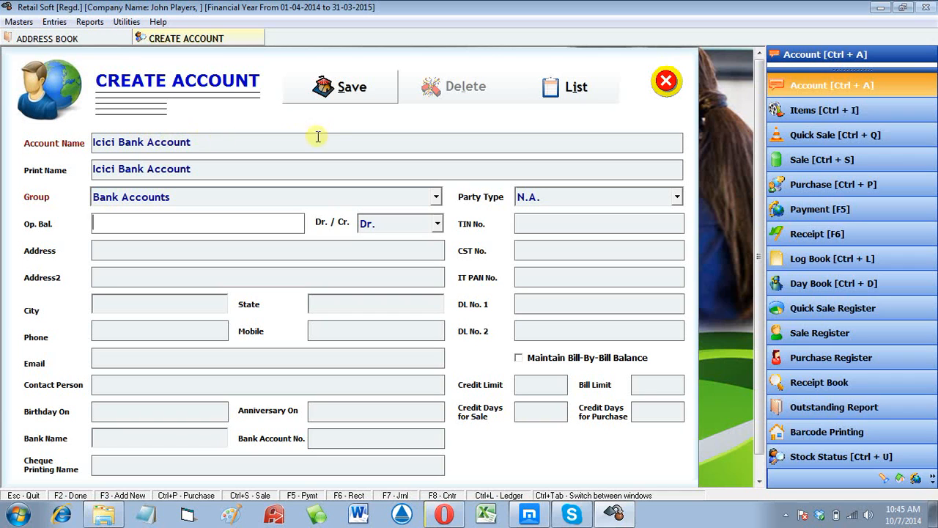
# - Set the account's group to Bank Accounts
pyautogui.click(436, 197)
pyautogui.click(436, 196)
pyautogui.click(436, 197)
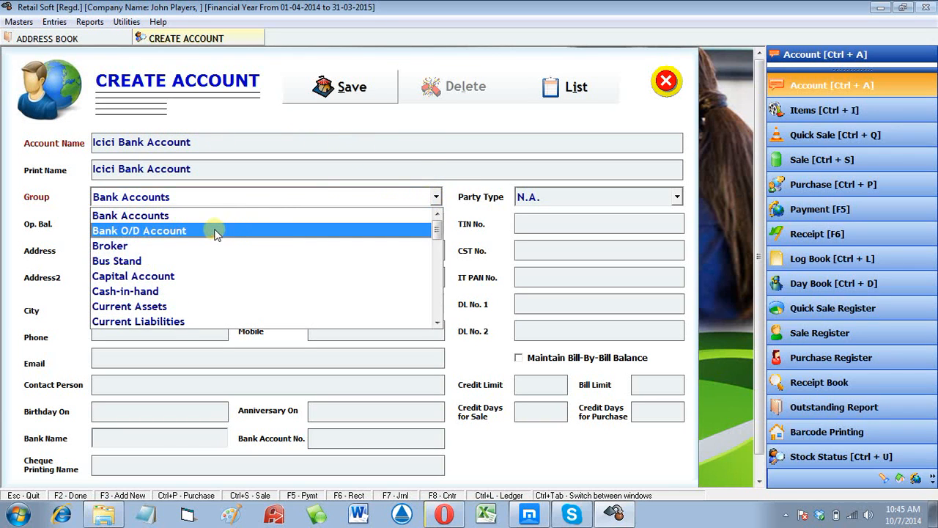
pyautogui.click(177, 216)
pyautogui.click(177, 221)
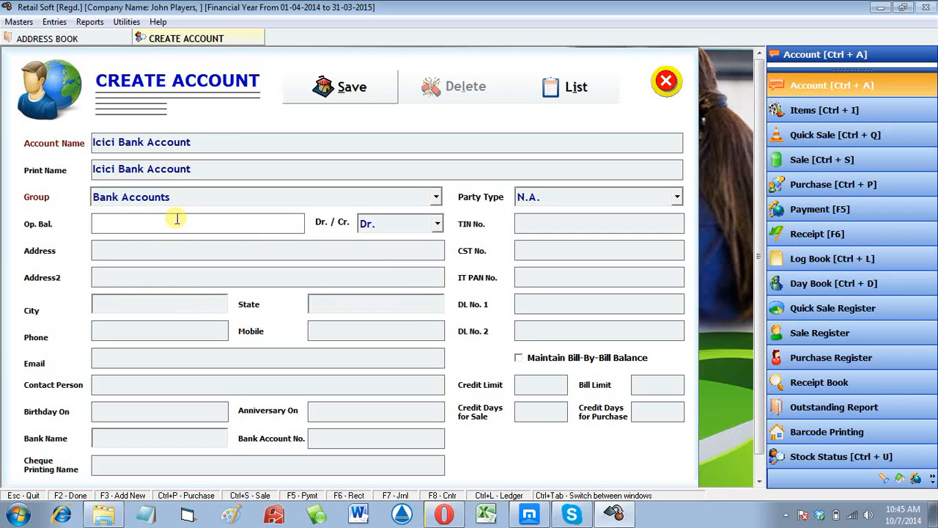
# - Enter a 12600 debit opening balance and save the account
pyautogui.write('12600')
pyautogui.press('Tab')
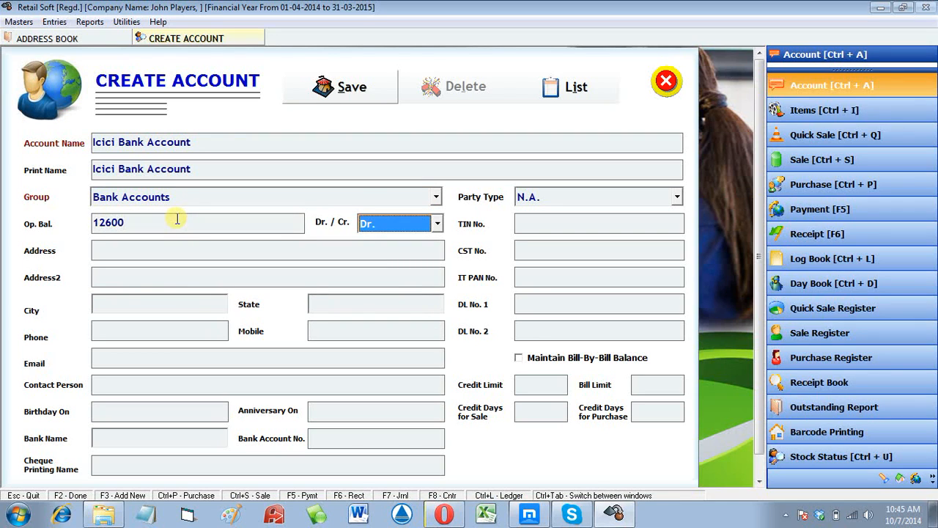
pyautogui.click(398, 223)
pyautogui.click(370, 243)
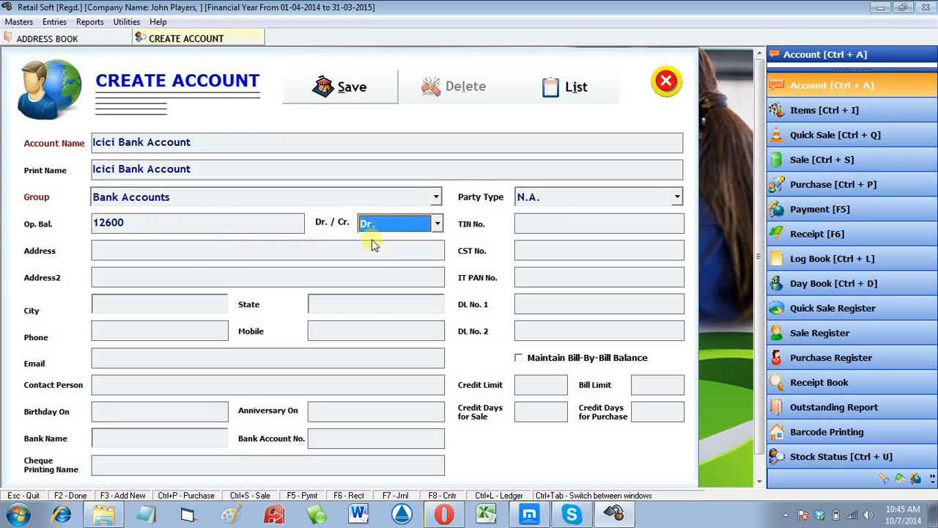
pyautogui.press('Tab')
pyautogui.press('Tab')
pyautogui.press('Tab')
pyautogui.press('Tab')
pyautogui.press('Tab')
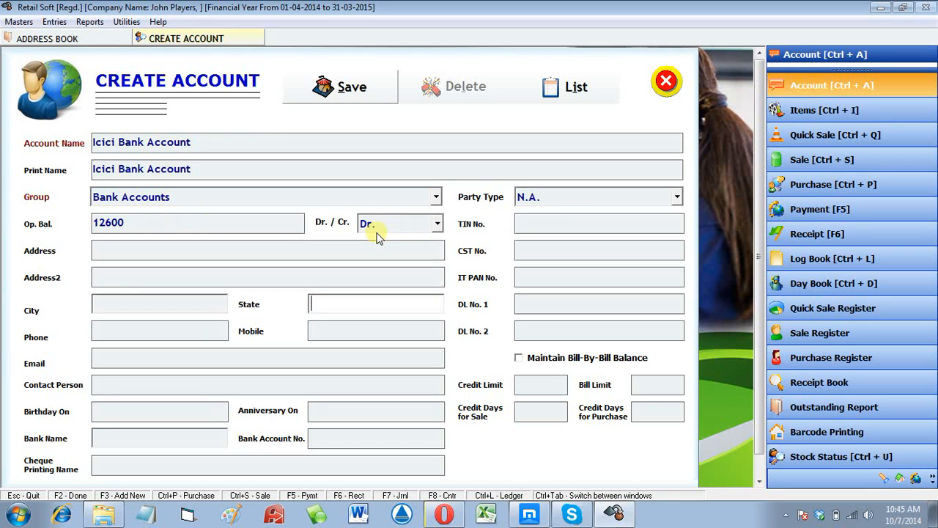
pyautogui.click(361, 87)
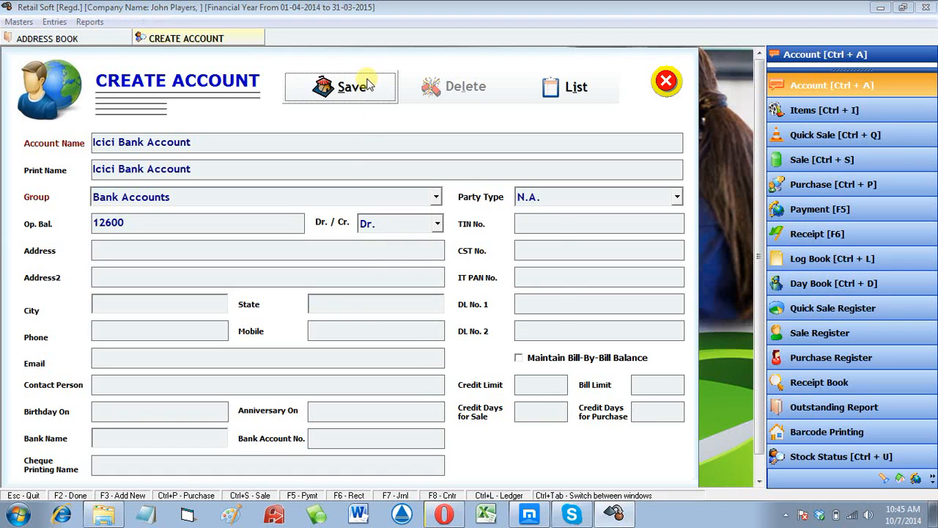
pyautogui.press('Return')
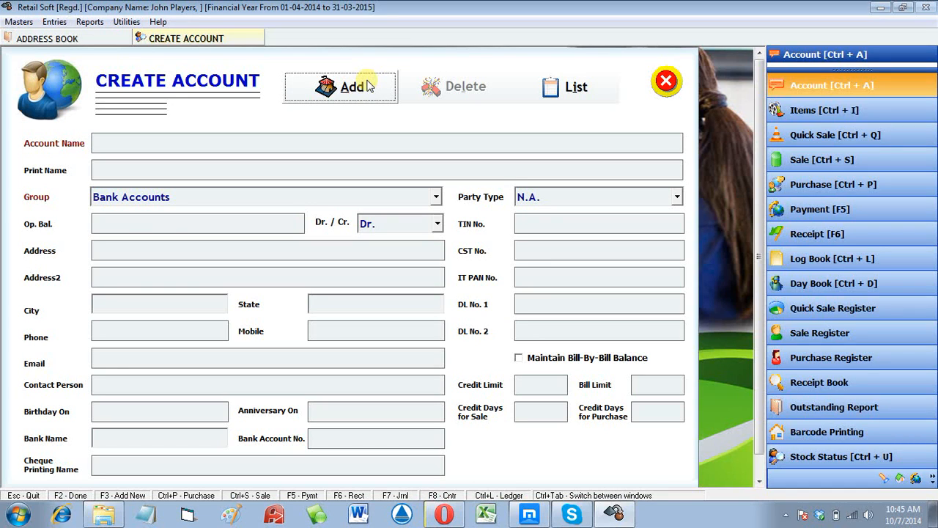
# - Start a new account 'Petrol Expenses' under Expenses (Indirect/Admn.)
pyautogui.click(368, 87)
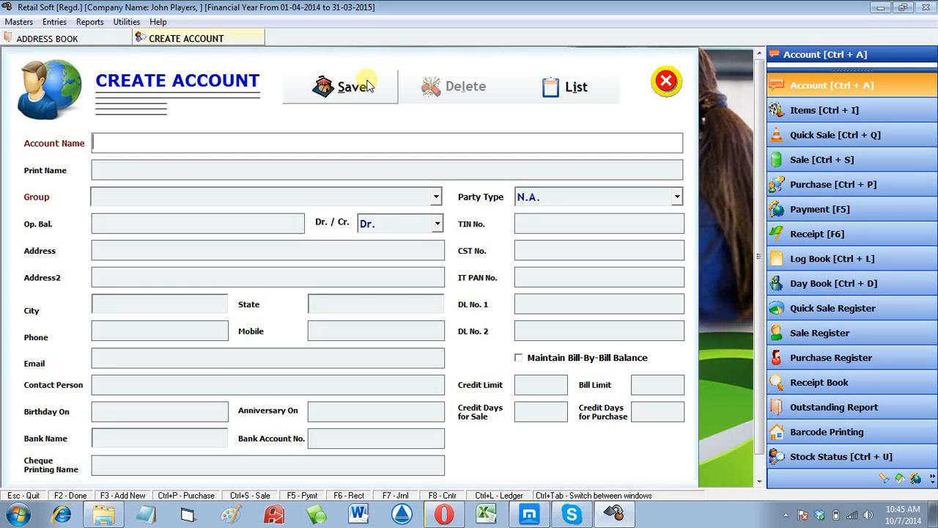
pyautogui.write('Petrol Expenses')
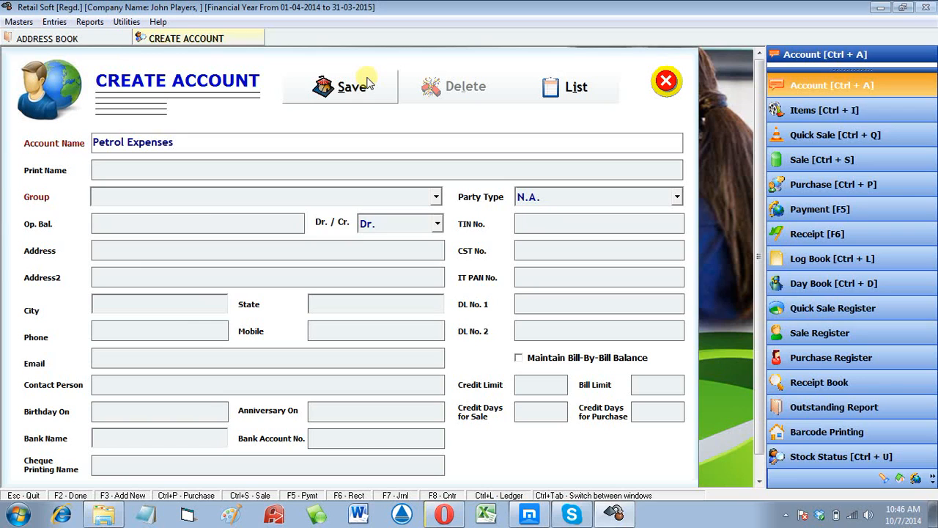
pyautogui.press('Return')
pyautogui.press('Return')
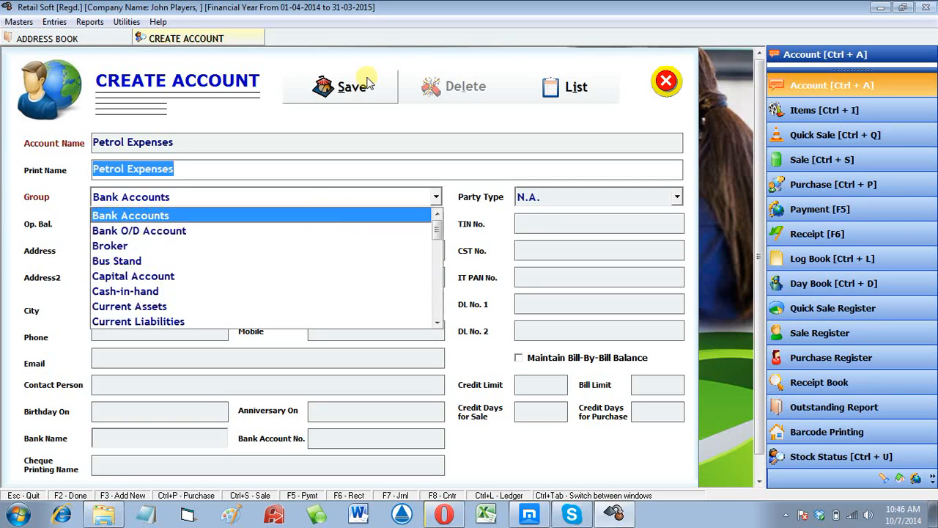
pyautogui.write('enses (Direct/Mfg.')
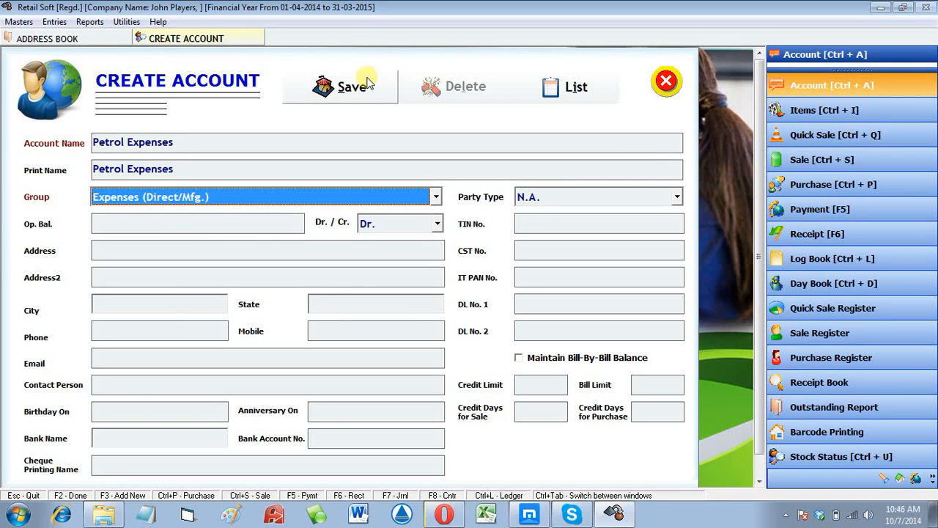
pyautogui.hotkey('alt', 'Down')
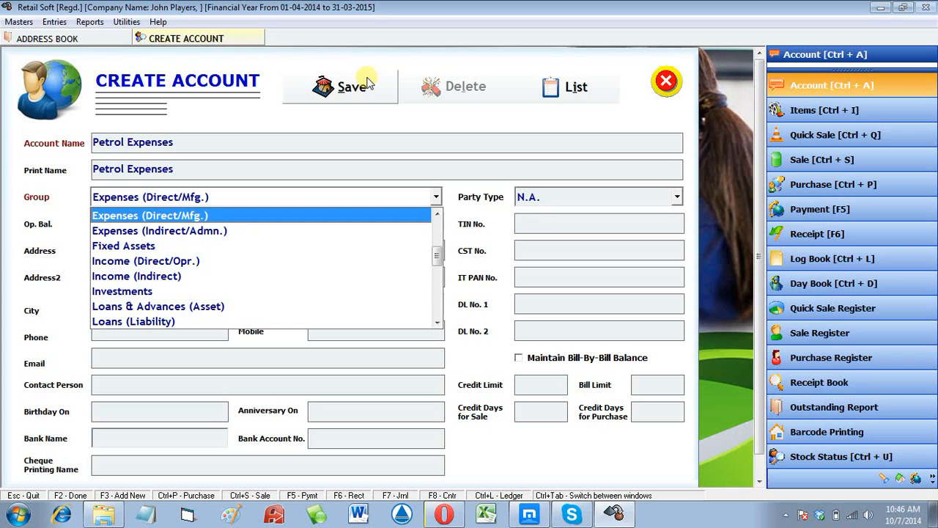
pyautogui.press('Down')
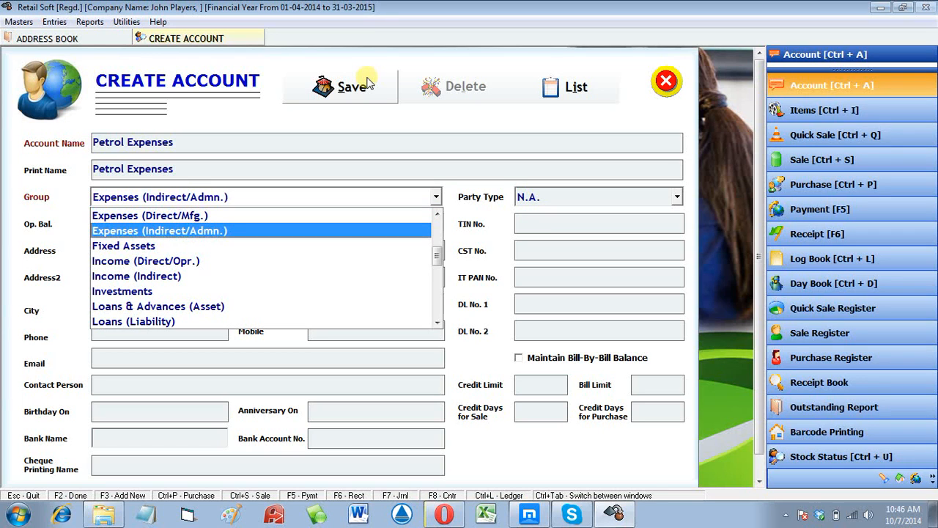
pyautogui.press('Up')
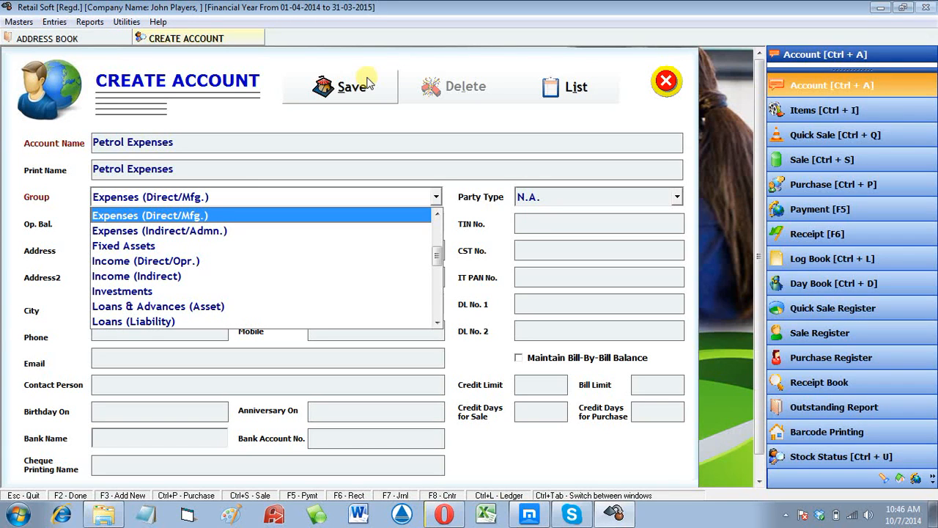
pyautogui.press('Down')
pyautogui.press('Return')
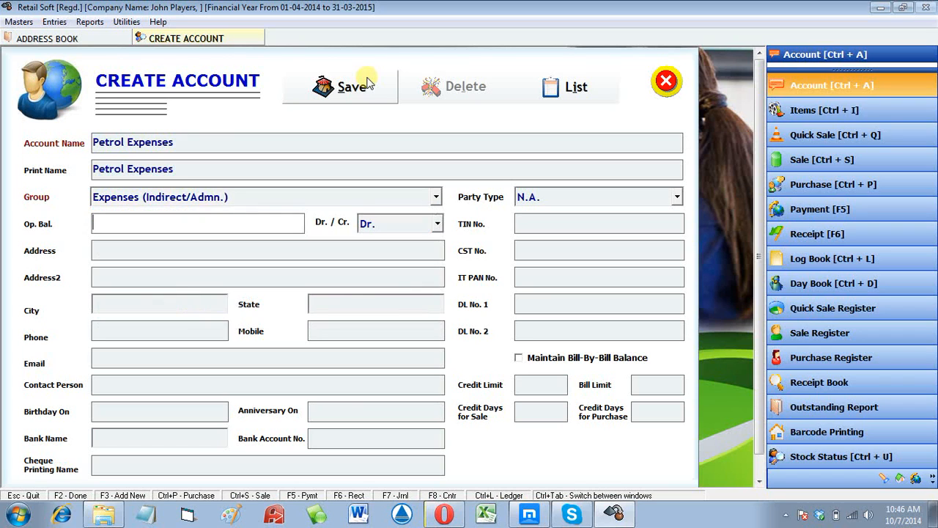
# - Save the Petrol Expenses account and dismiss the confirmation
pyautogui.press('Return')
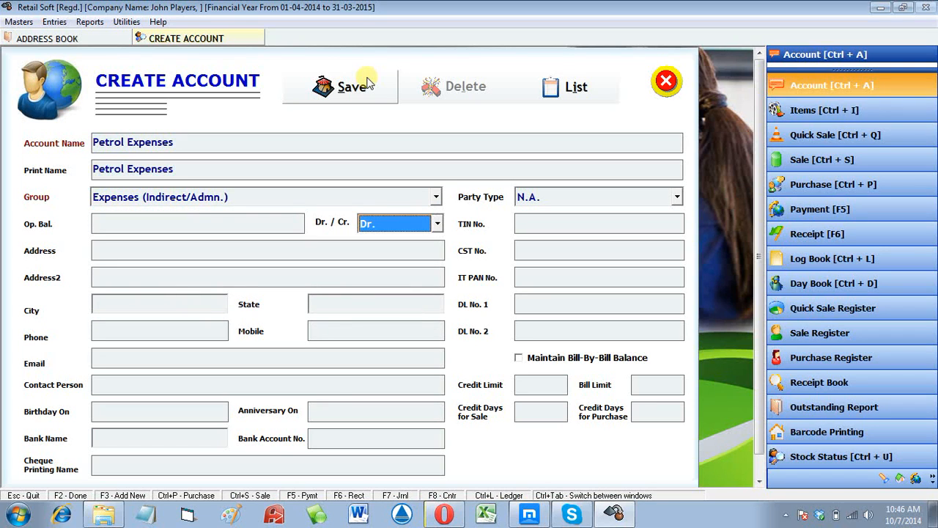
pyautogui.press('Return')
pyautogui.click(371, 89)
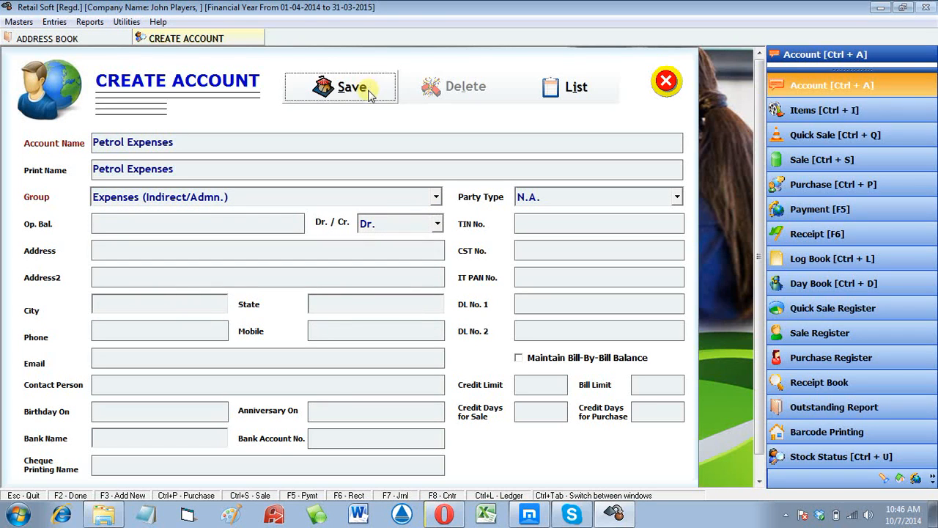
pyautogui.press('Return')
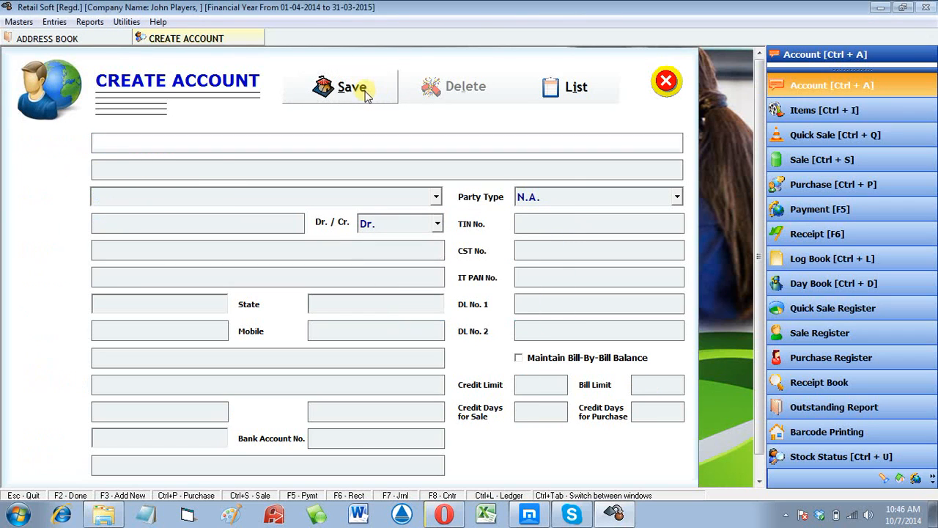
# - Add and save 'Mobile Expenses' under Expenses (Indirect/Admn.)
pyautogui.write('Mobil')
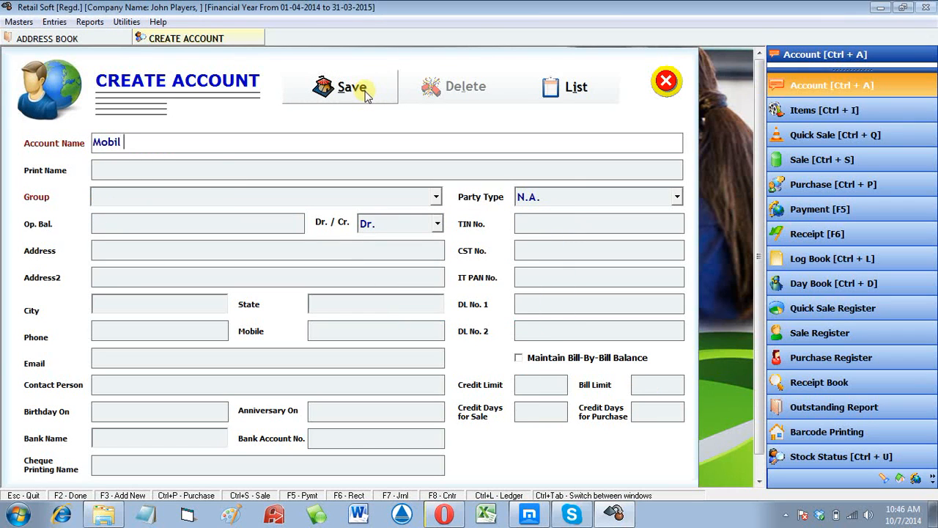
pyautogui.write('e Expenses')
pyautogui.press('Return')
pyautogui.press('Return')
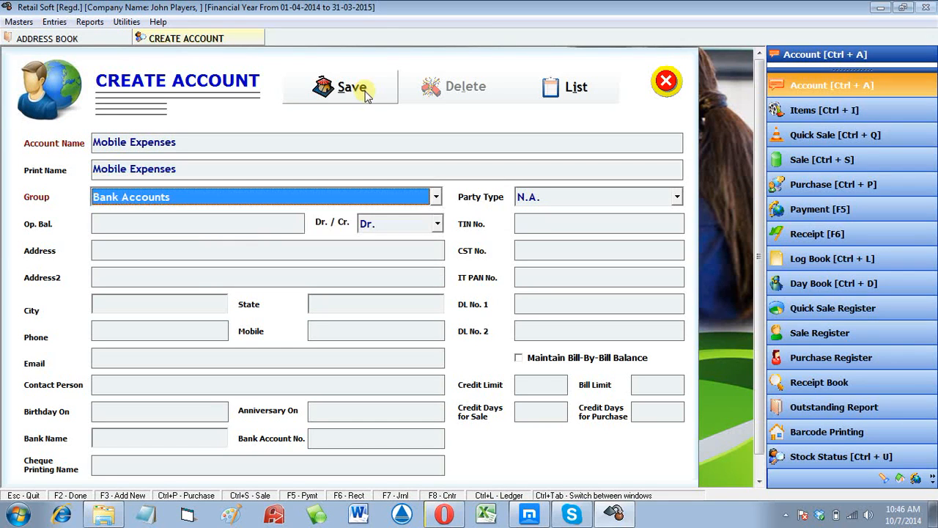
pyautogui.write('enses (Direct/Mfg.')
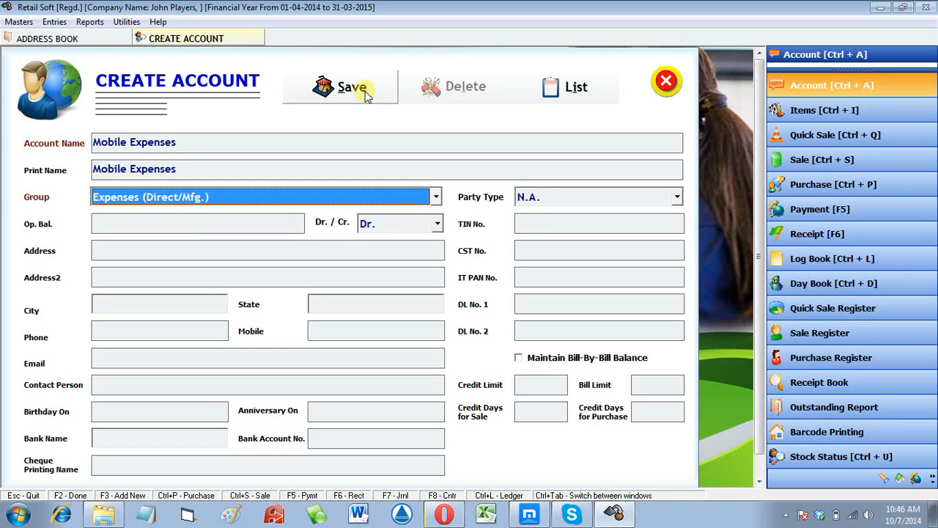
pyautogui.press('F4')
pyautogui.press('Down')
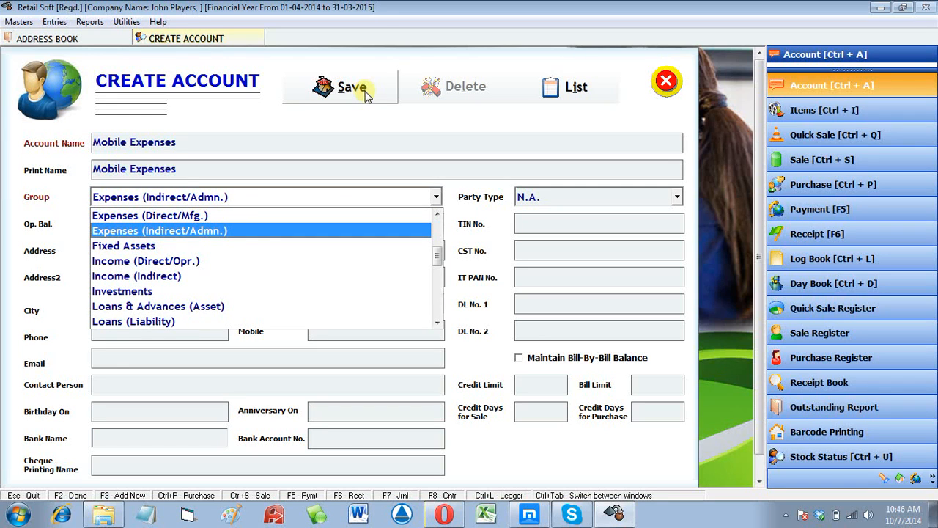
pyautogui.press('Return')
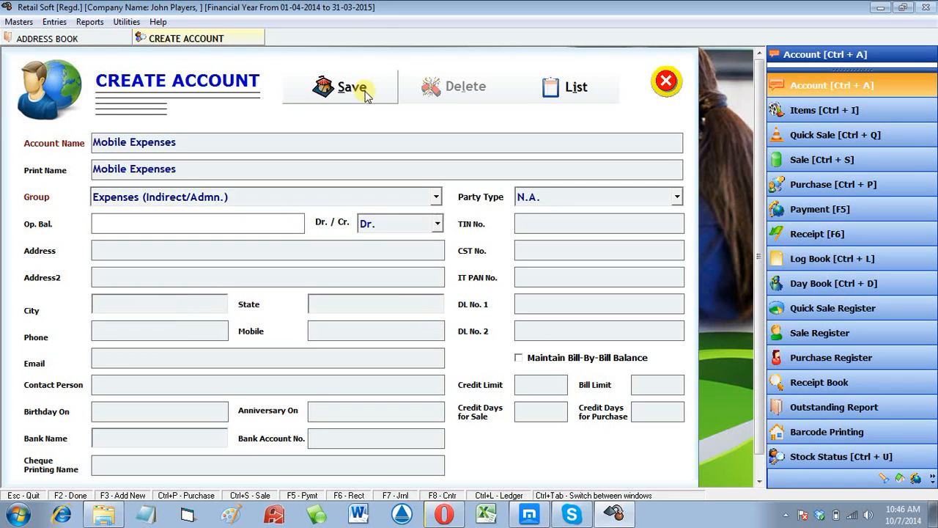
pyautogui.click(362, 91)
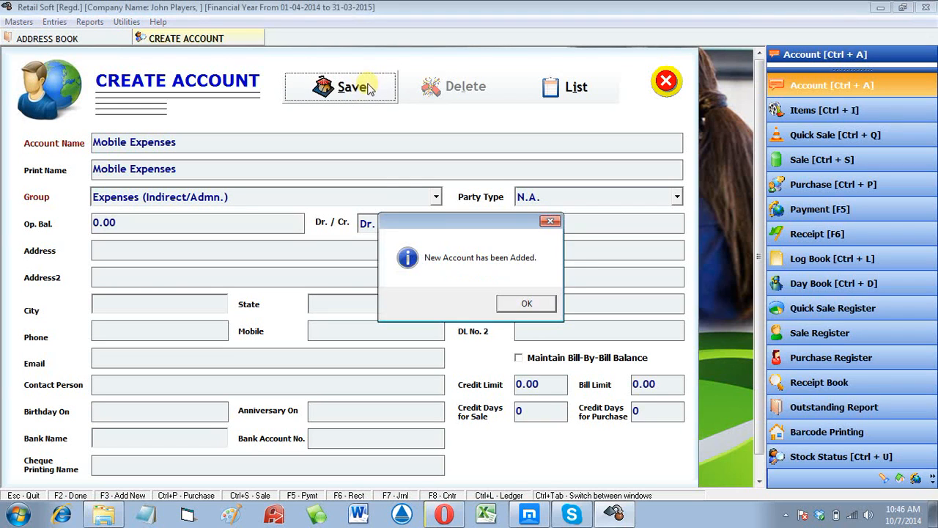
pyautogui.press('Return')
# - Start a new account with the person's name and open Account Group Entry with F3
pyautogui.click(375, 90)
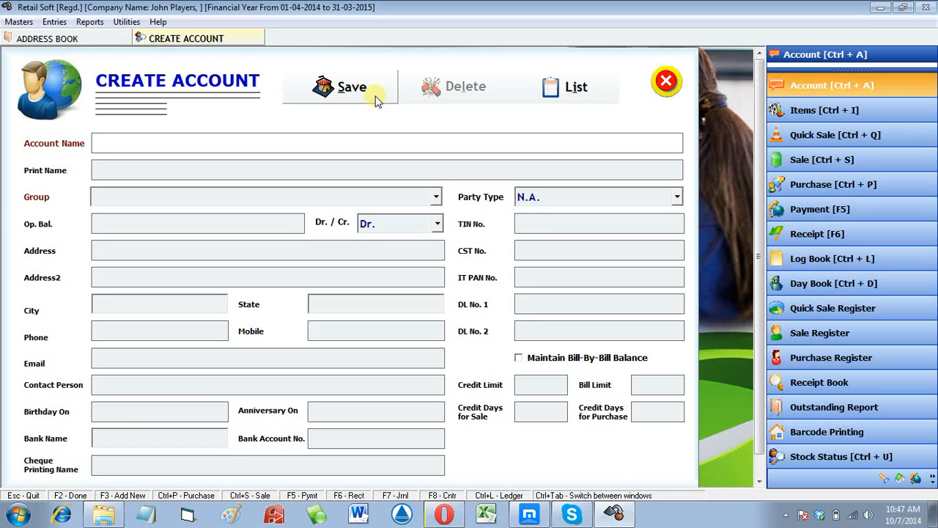
pyautogui.press('Return')
pyautogui.press('Return')
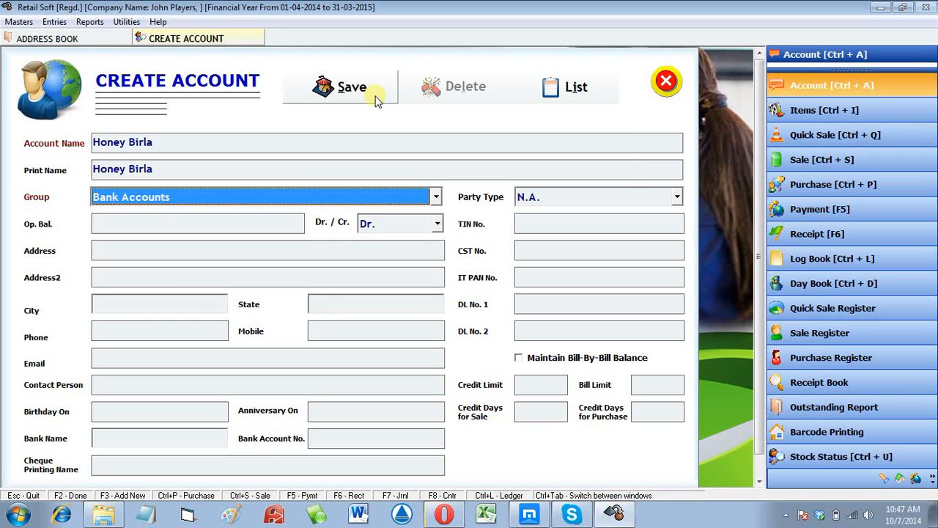
pyautogui.press('F3')
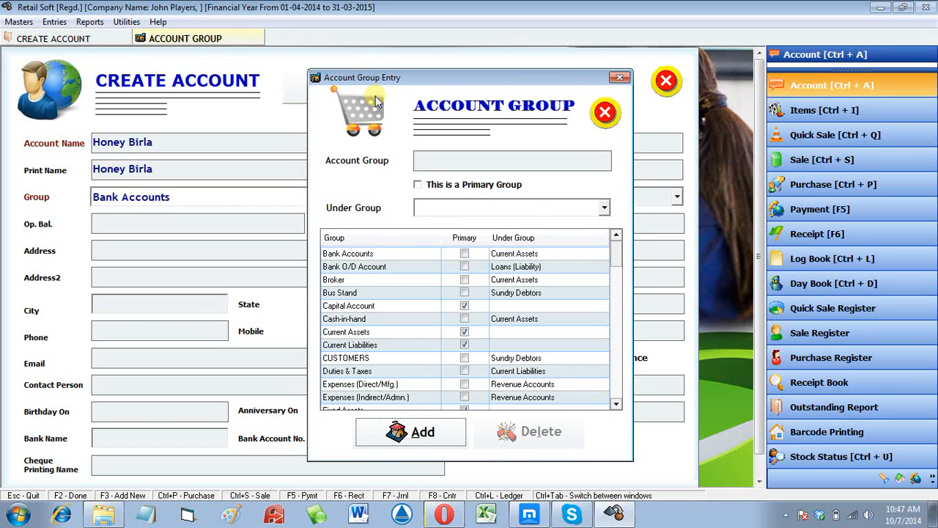
# - Define a new 'Salary' group with parent Expenses (Indirect/Admn.)
pyautogui.press('Return')
pyautogui.write('Sala')
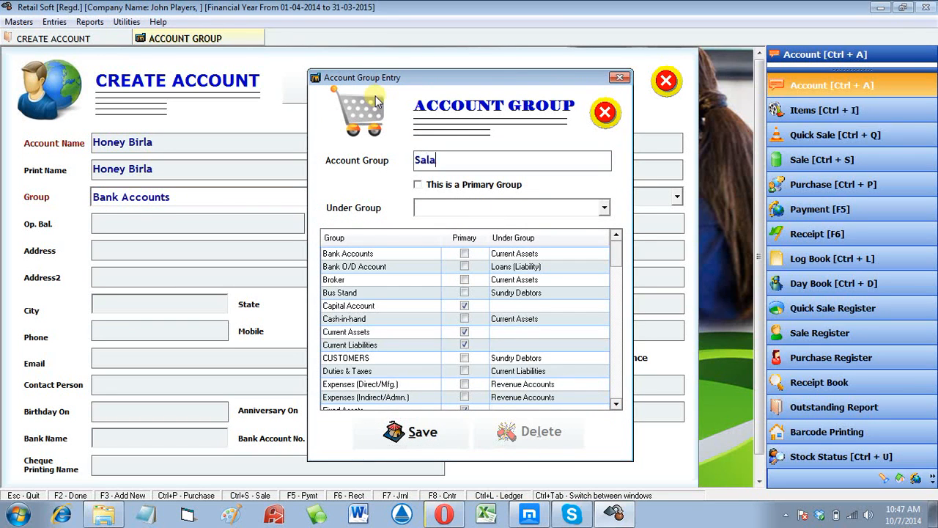
pyautogui.write('ry')
pyautogui.press('Return')
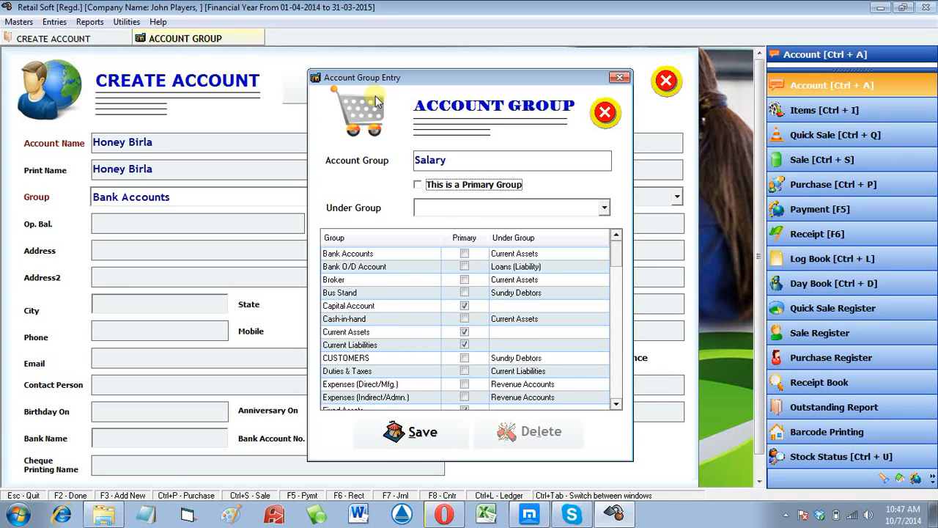
pyautogui.press('Return')
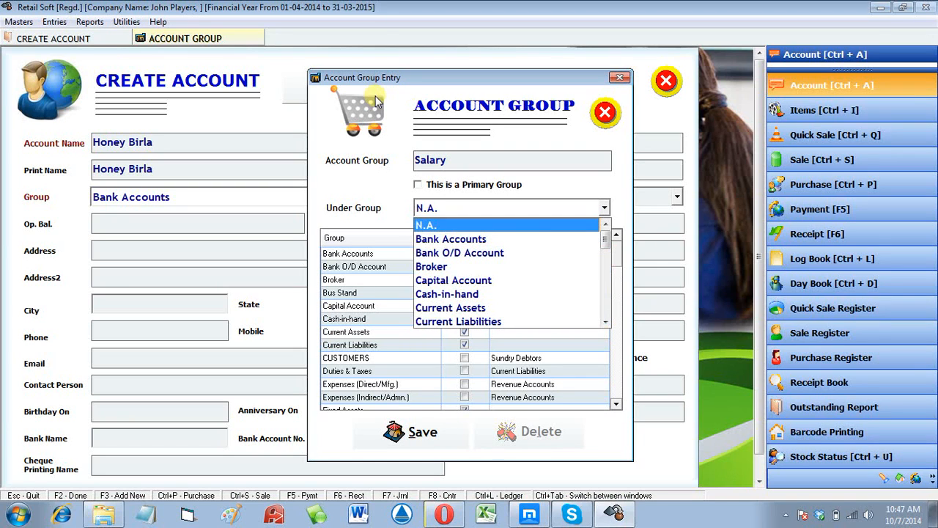
pyautogui.press('s')
pyautogui.press('u')
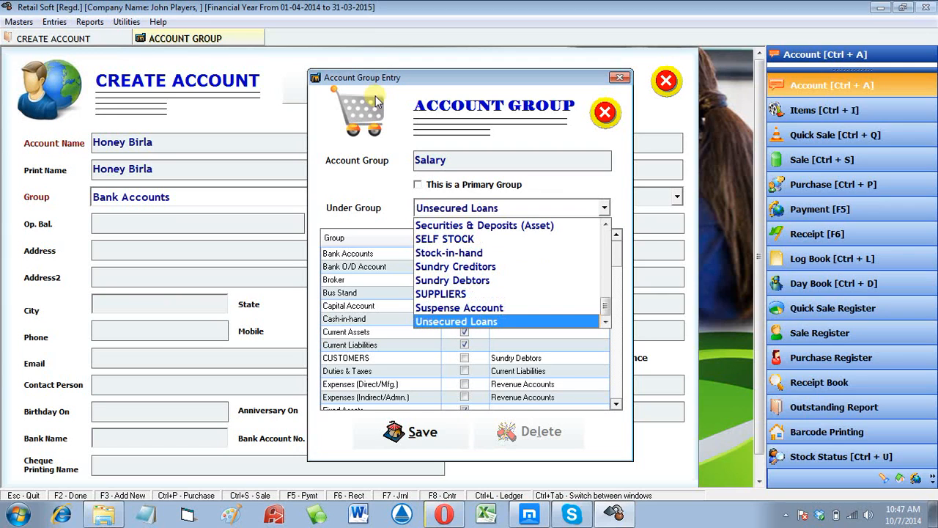
pyautogui.press('Up')
pyautogui.press('Up')
pyautogui.press('Up')
pyautogui.press('Up')
pyautogui.press('Up')
pyautogui.press('Up')
pyautogui.press('Up')
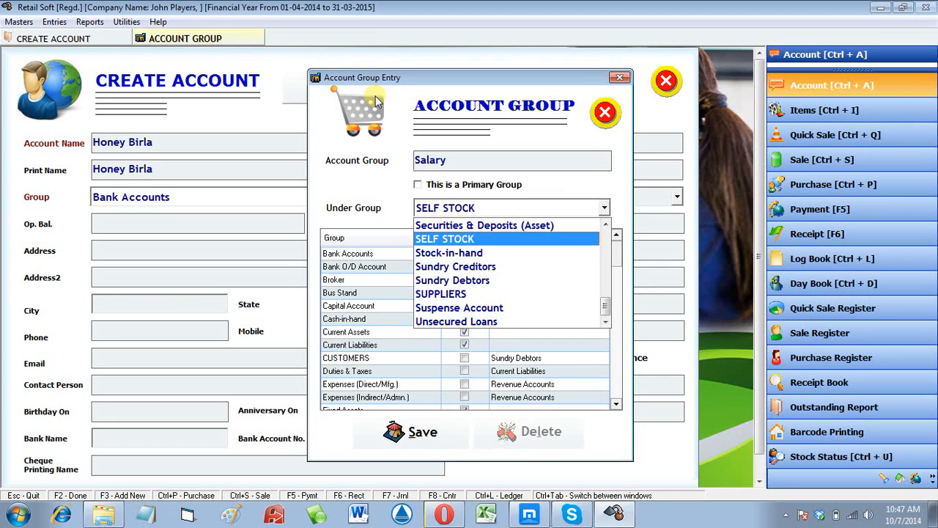
pyautogui.press('e')
pyautogui.press('Down')
pyautogui.press('Return')
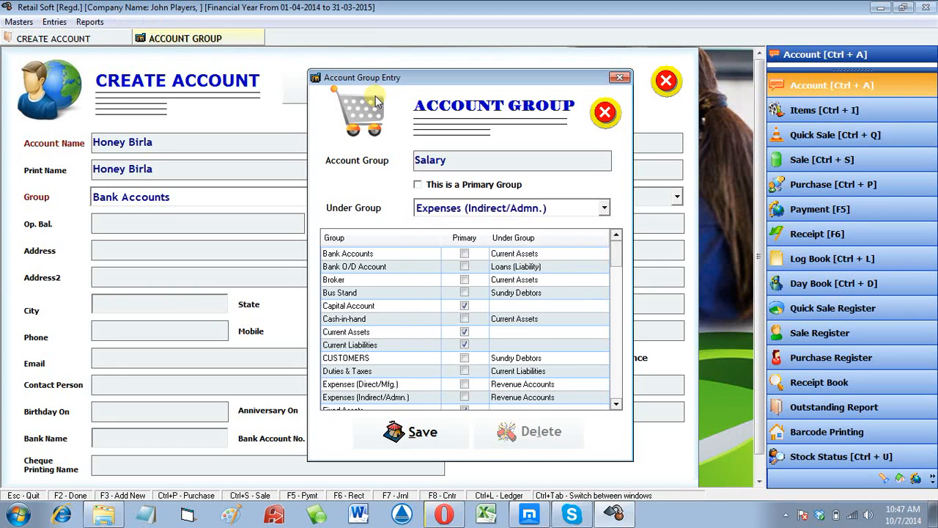
# - Save the Salary group, close the dialog, and pick Salary as the account's group
pyautogui.press('Return')
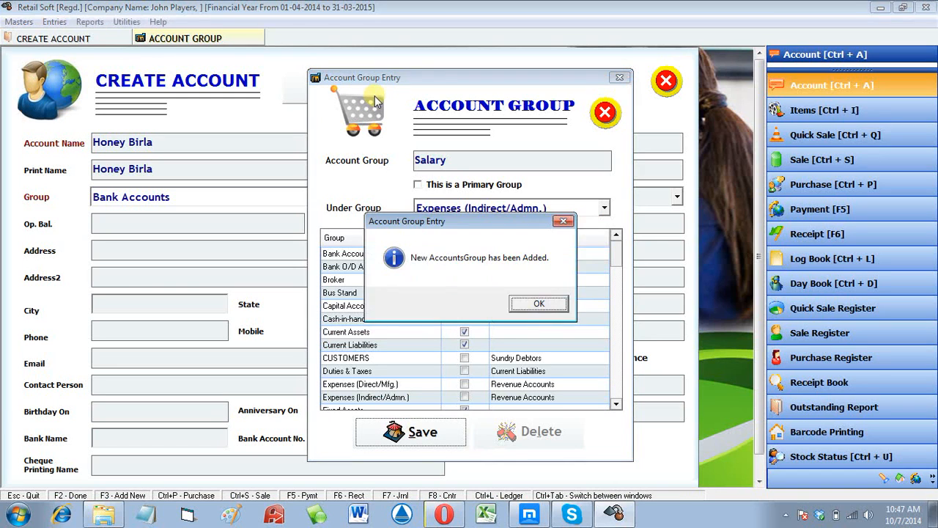
pyautogui.press('Return')
pyautogui.press('Escape')
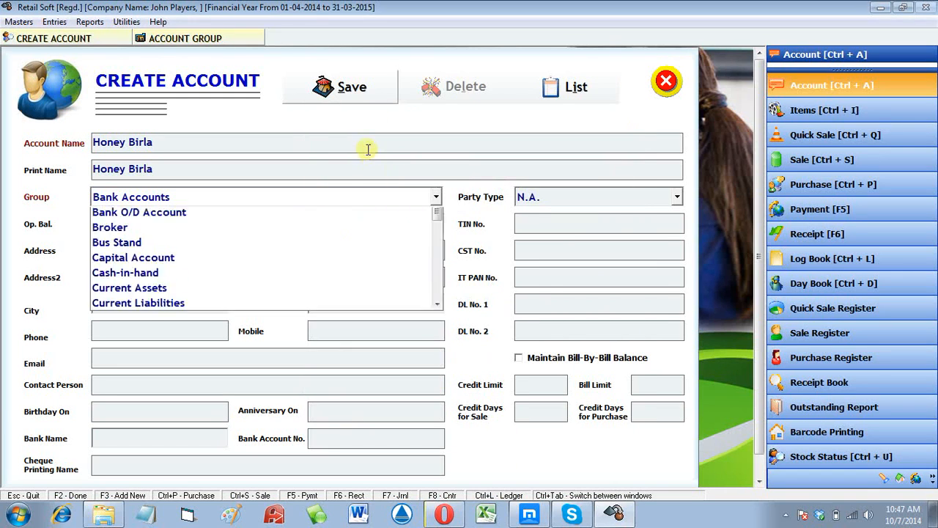
pyautogui.write('sale')
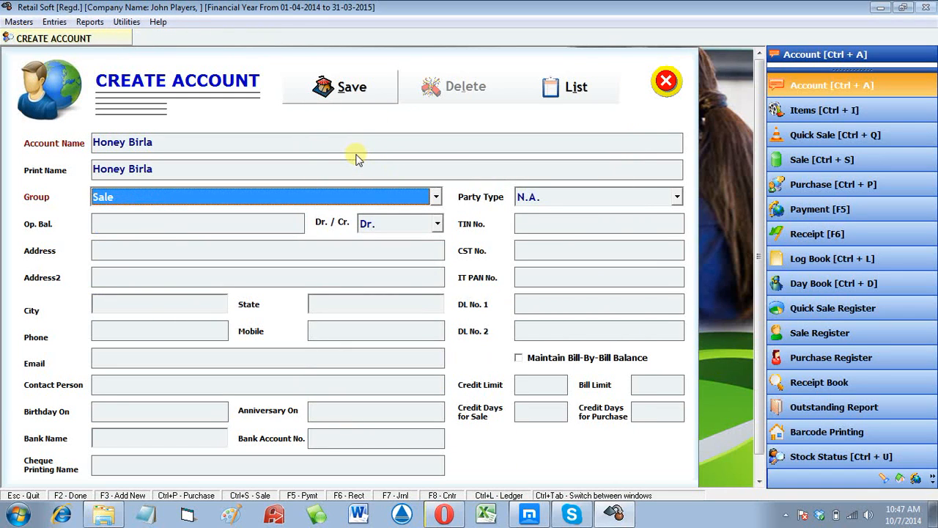
# - Save the first staff account, then add and save a second one under Salary
pyautogui.click(387, 86)
pyautogui.press('Return')
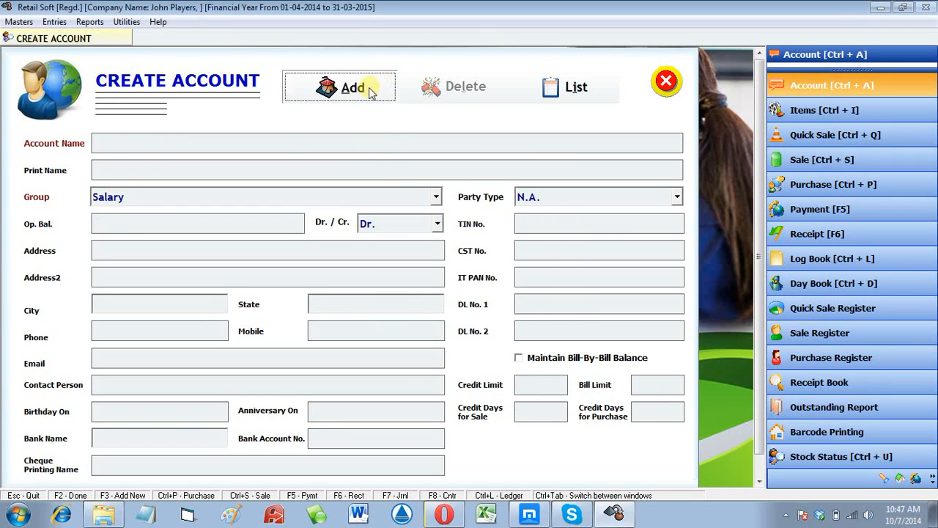
pyautogui.write('Yogesh')
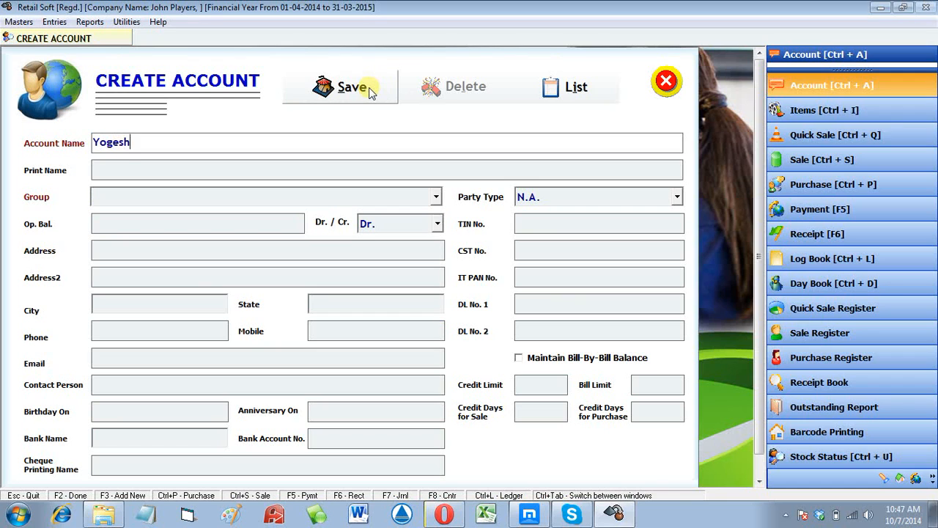
pyautogui.press('Return')
# - Add and save a third staff account under Salary, then close the form
pyautogui.press('Return')
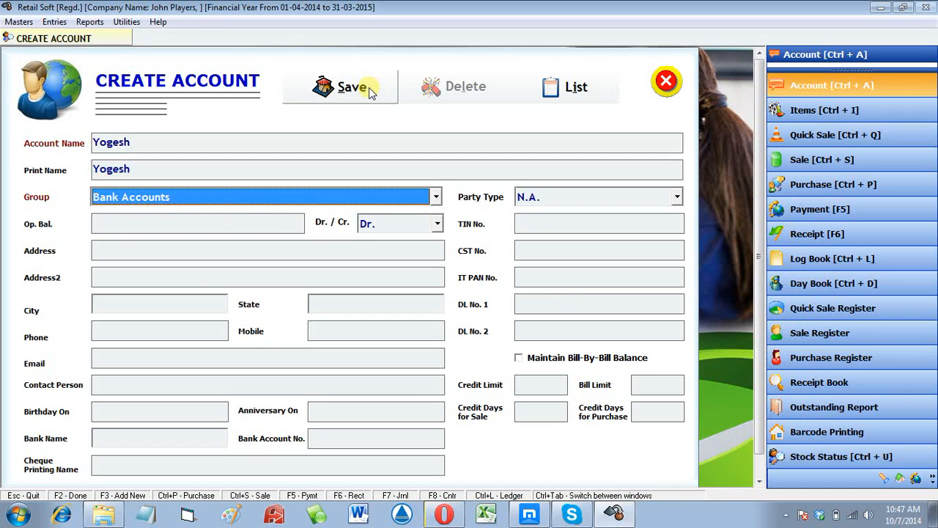
pyautogui.press('s')
pyautogui.press('s')
pyautogui.press('s')
pyautogui.press('Up')
pyautogui.click(358, 79)
pyautogui.press('Return')
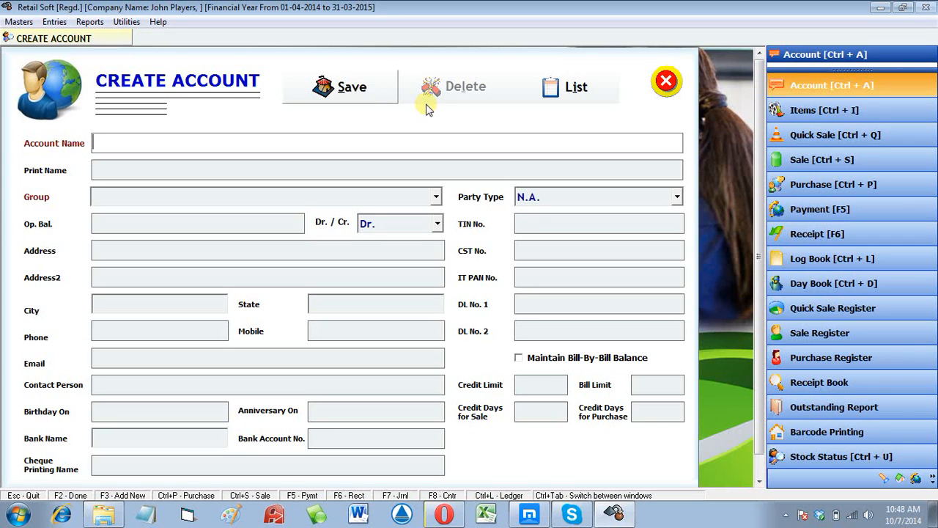
pyautogui.press('Return')
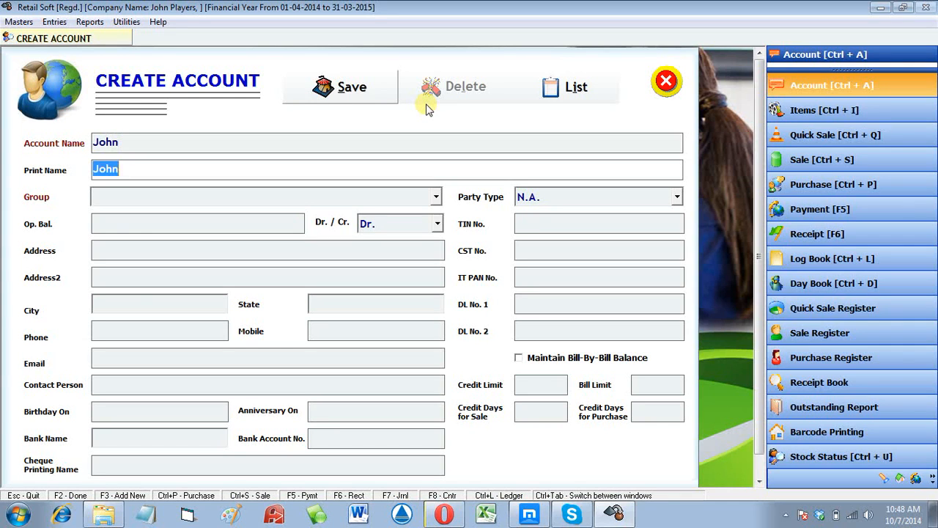
pyautogui.press('Return')
pyautogui.press('s')
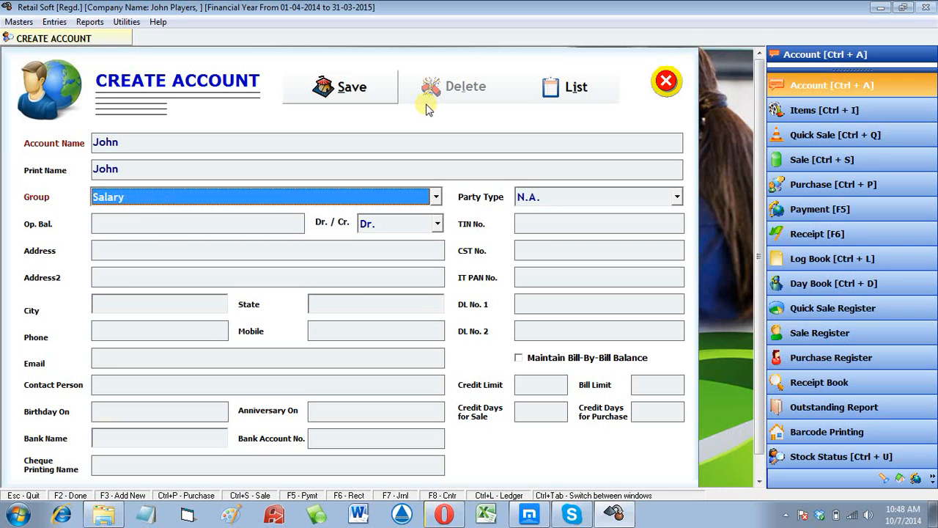
pyautogui.click(344, 86)
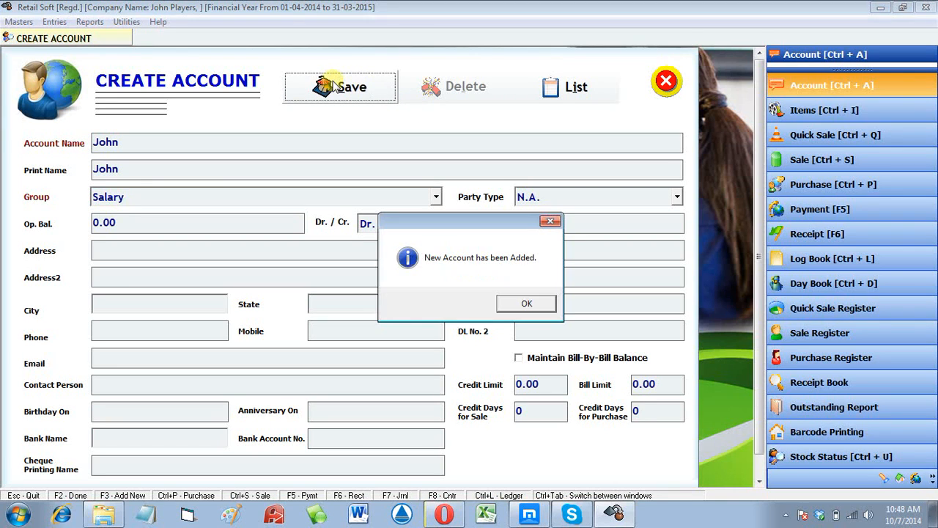
pyautogui.press('Return')
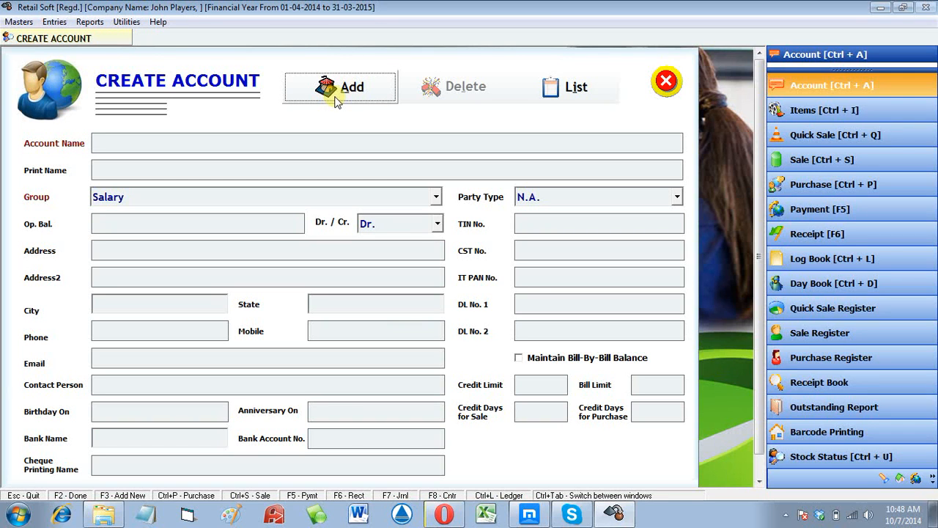
pyautogui.press('Escape')
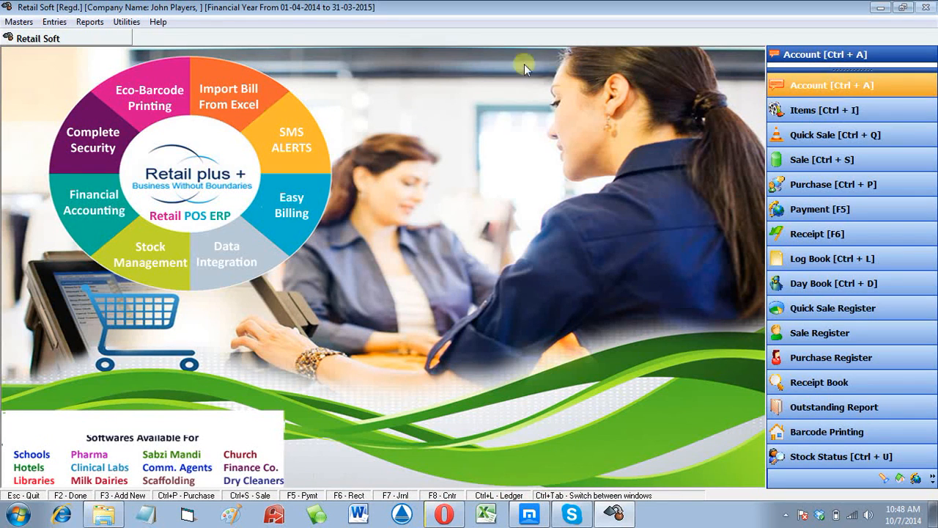
# - Search the Address Book by account name for 'jo' and open the matching account
pyautogui.click(820, 86)
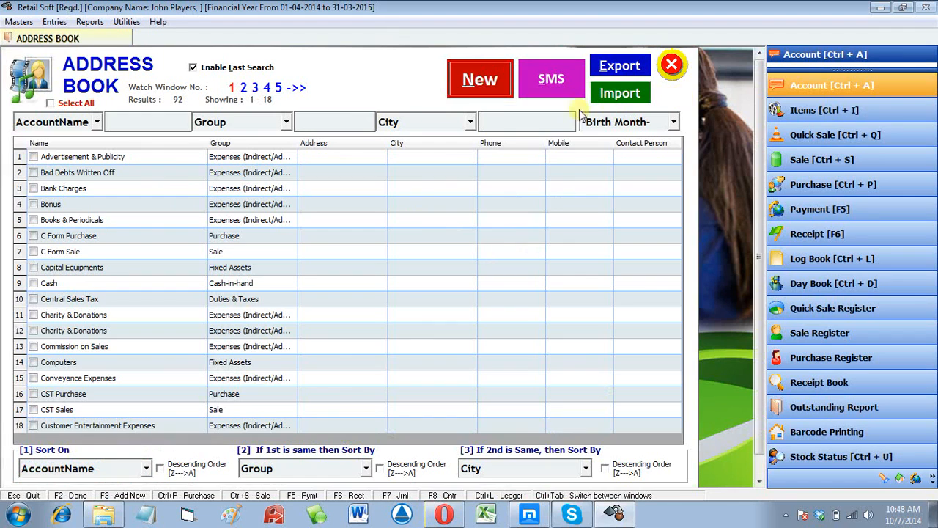
pyautogui.click(73, 125)
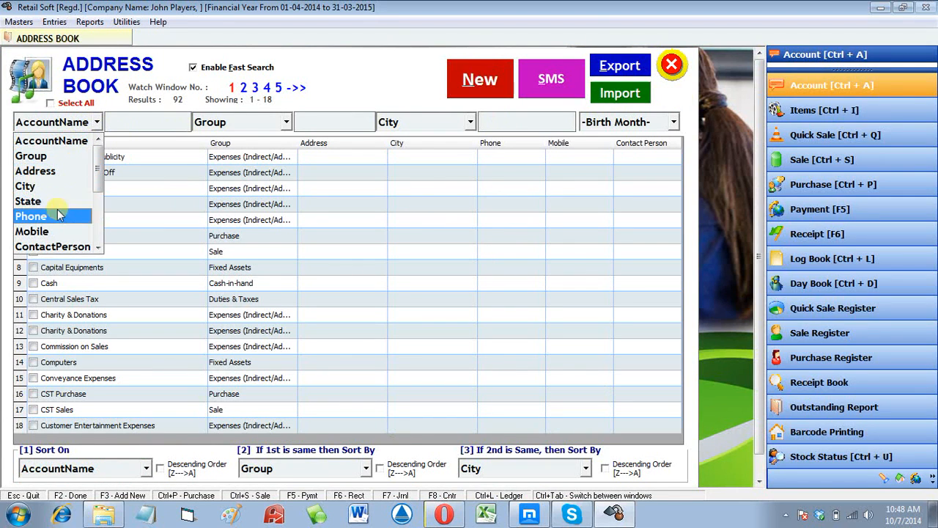
pyautogui.click(144, 121)
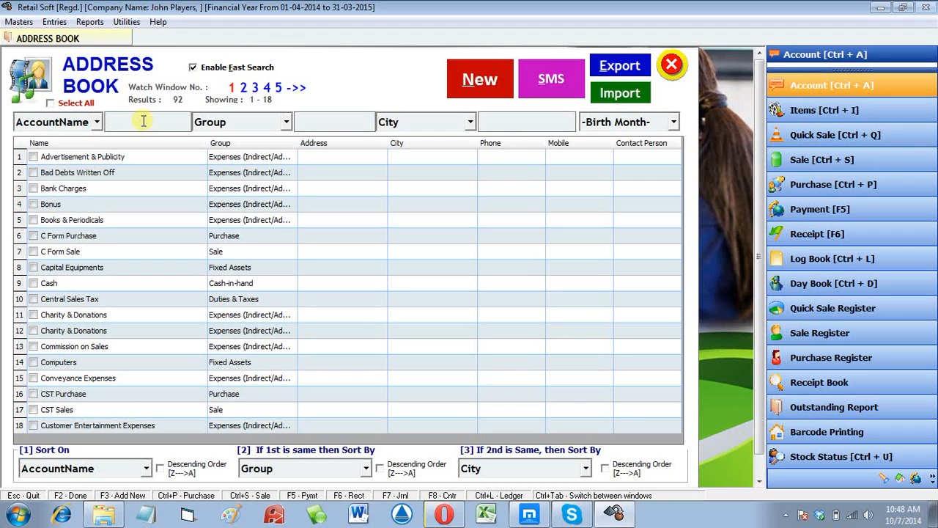
pyautogui.write('jo')
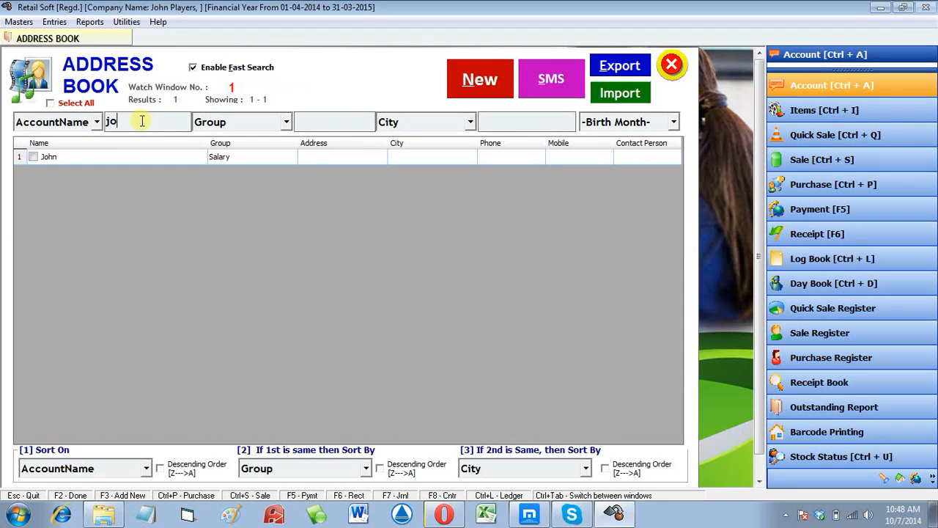
pyautogui.click(159, 157)
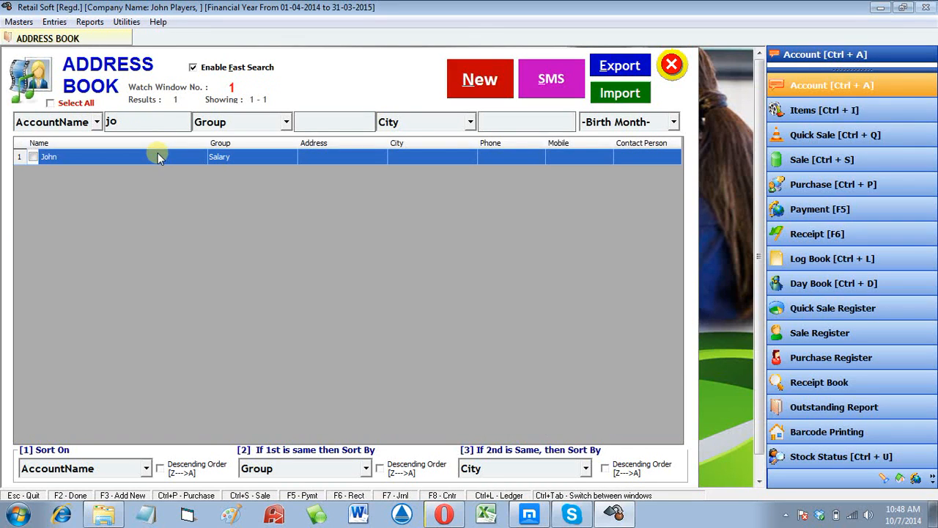
pyautogui.doubleClick(159, 157)
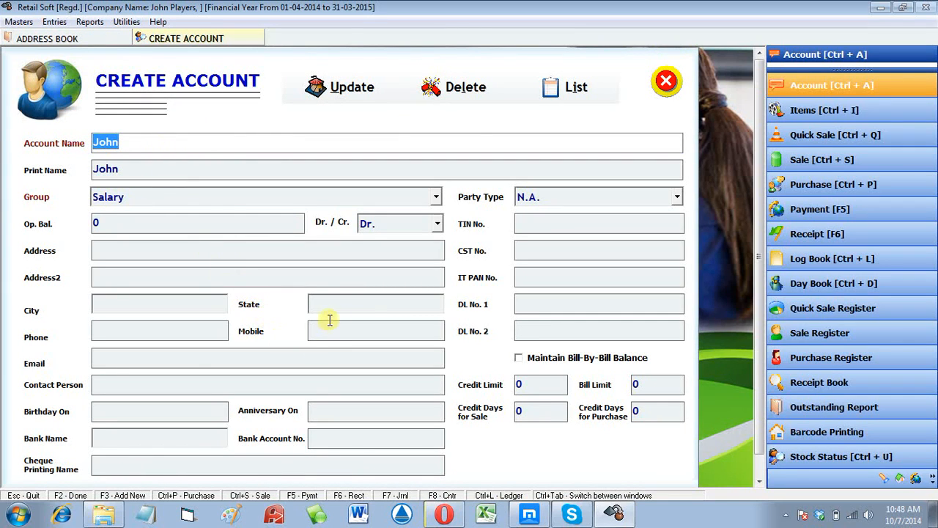
# - Enter address Sadar Bazar, city New Delhi and the mobile number, then update and close
pyautogui.click(148, 248)
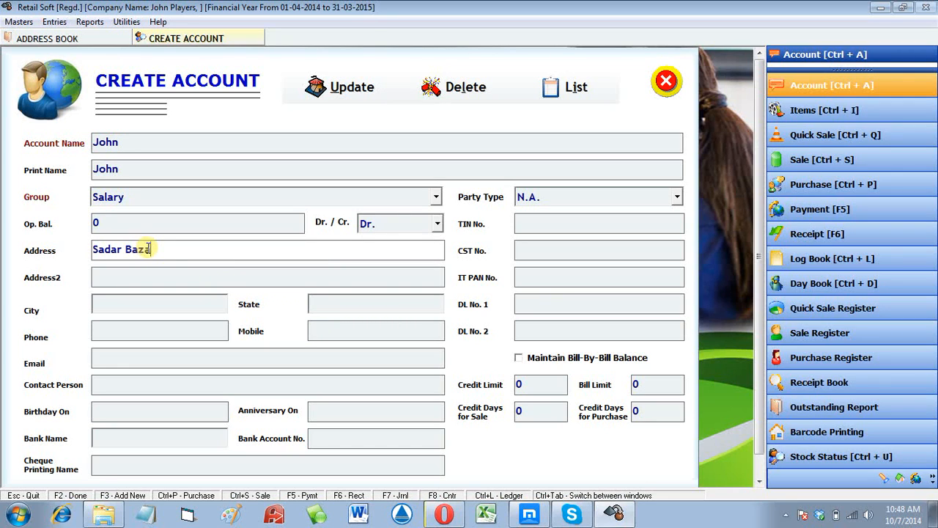
pyautogui.press('Return')
pyautogui.press('Return')
pyautogui.write('N')
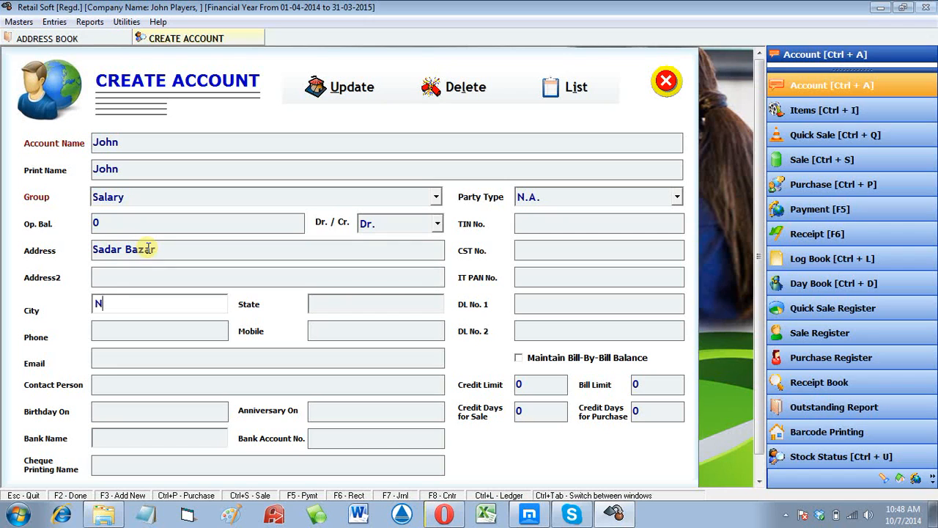
pyautogui.write('ew')
pyautogui.press('Return')
pyautogui.press('Return')
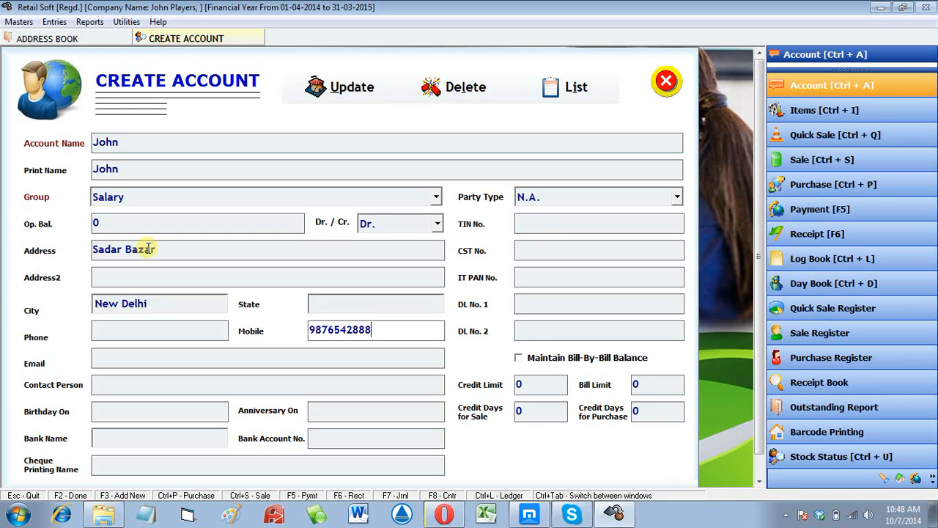
pyautogui.click(337, 86)
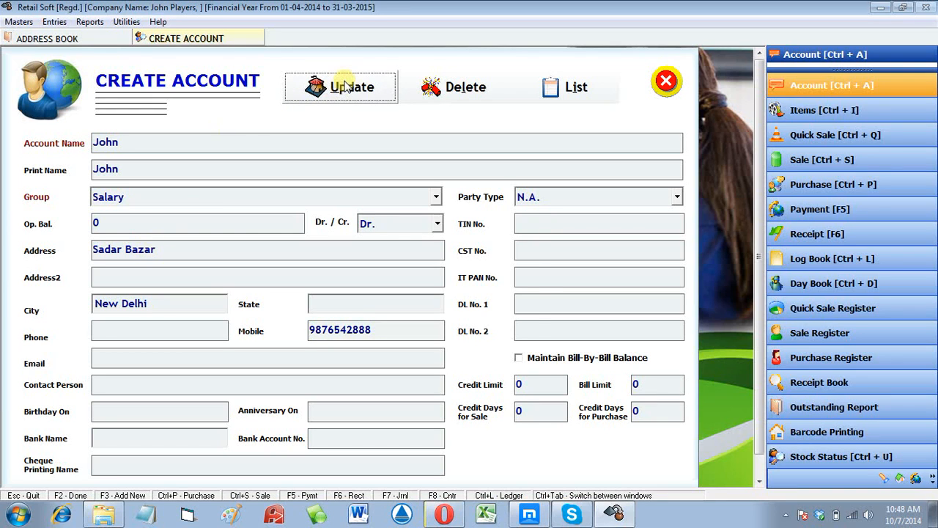
pyautogui.press('Return')
pyautogui.press('Escape')
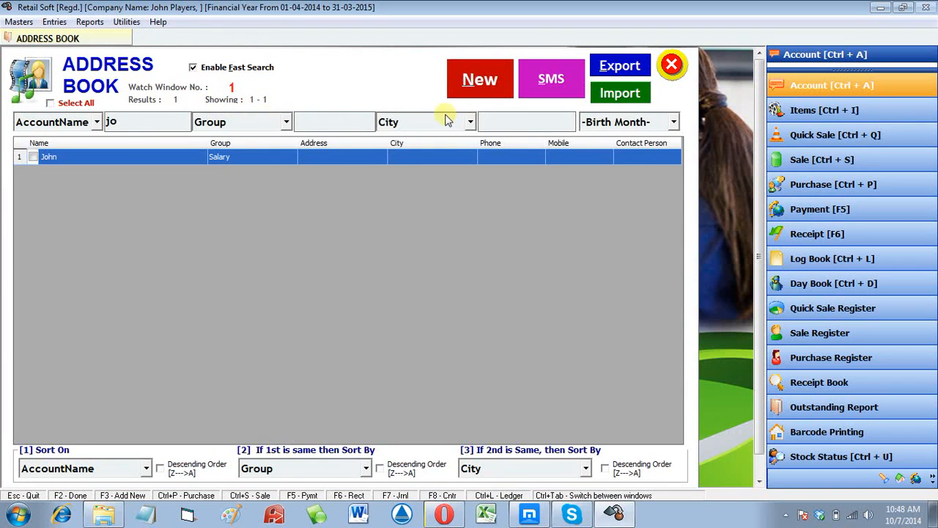
# - Refine the search to 'joh', open the matching account and delete it
pyautogui.write('h')
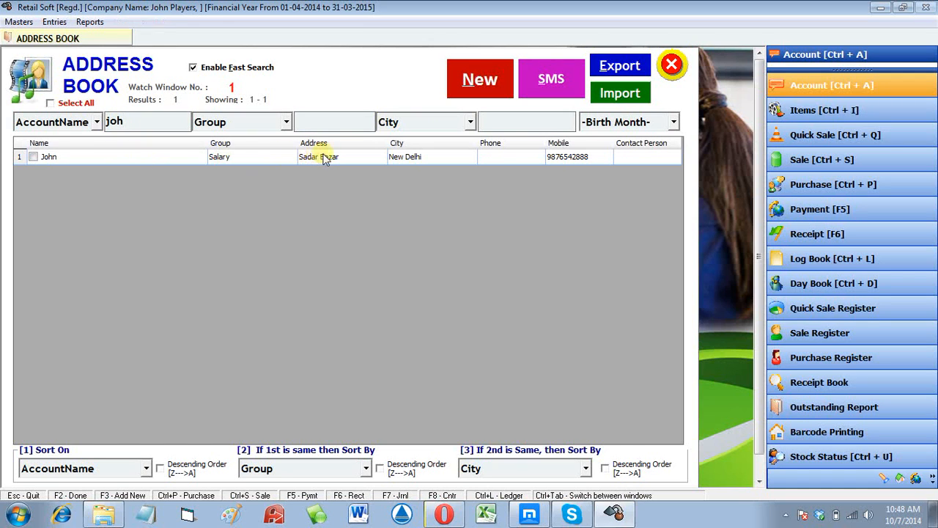
pyautogui.click(325, 159)
pyautogui.doubleClick(324, 159)
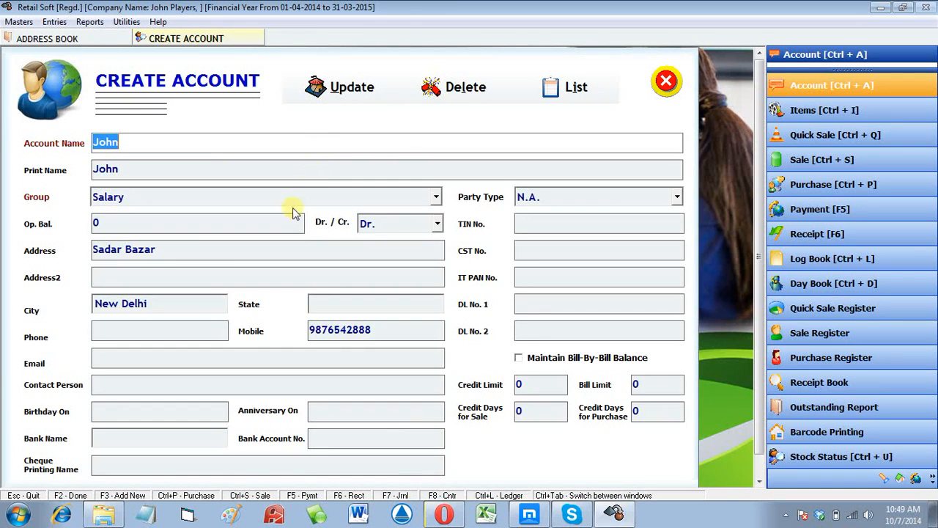
pyautogui.click(191, 304)
pyautogui.click(188, 354)
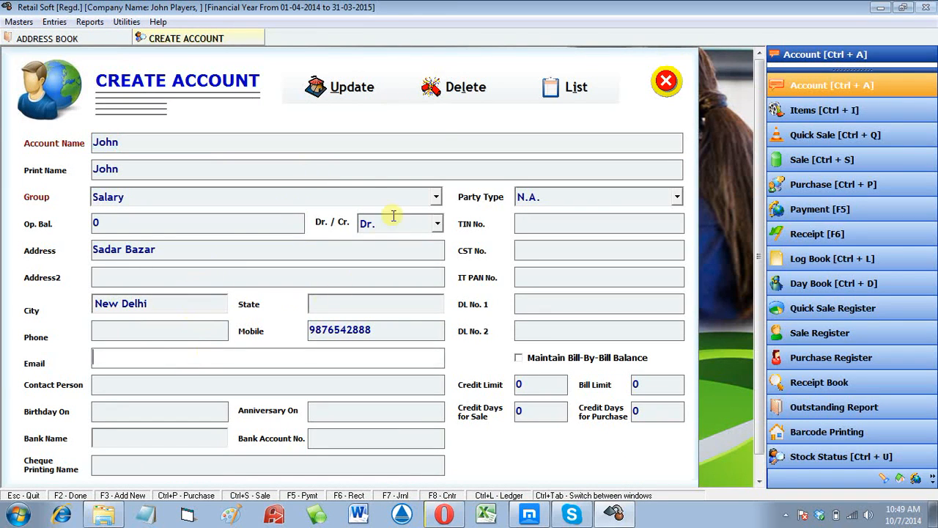
pyautogui.click(456, 98)
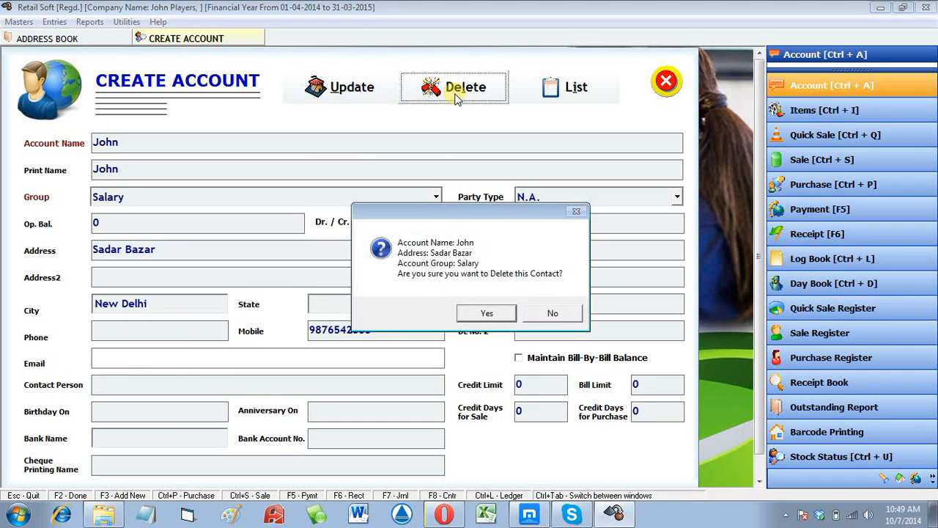
pyautogui.click(506, 316)
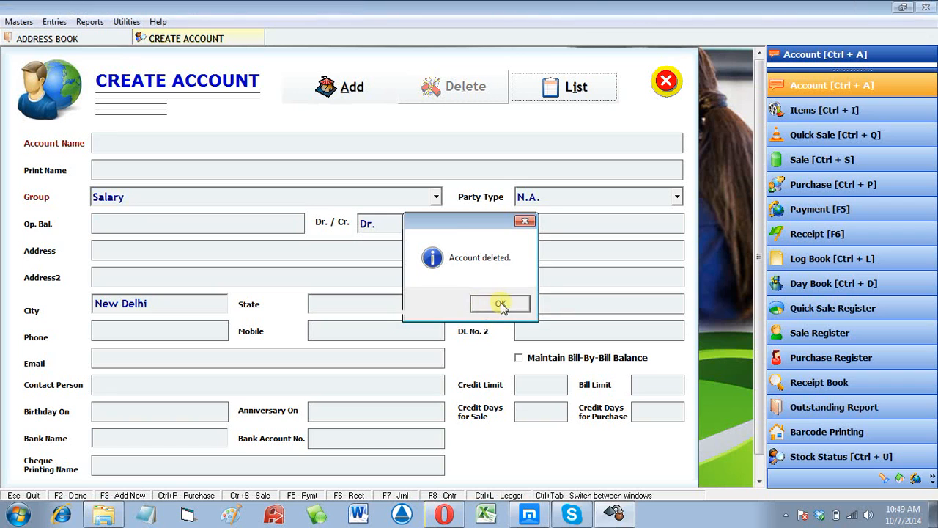
pyautogui.click(504, 307)
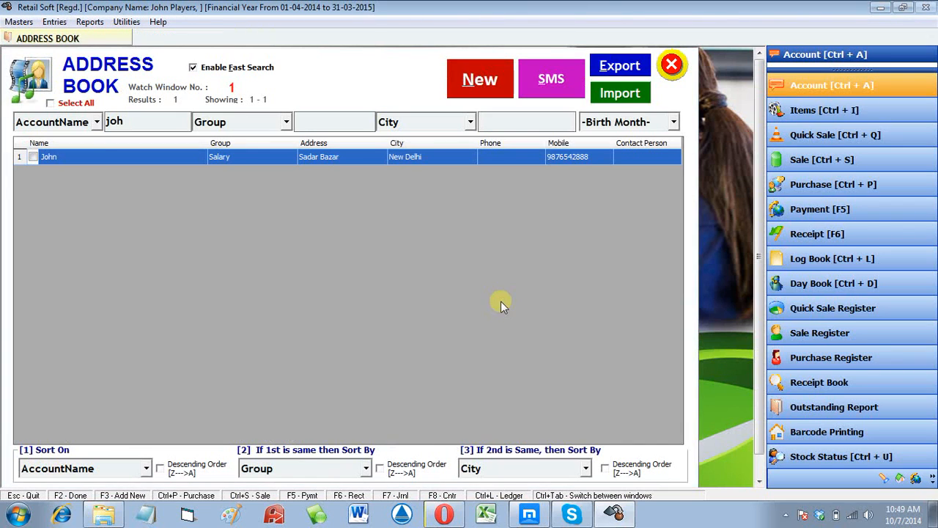
# - Toggle Enable Fast Search off, on, and off again
pyautogui.click(224, 69)
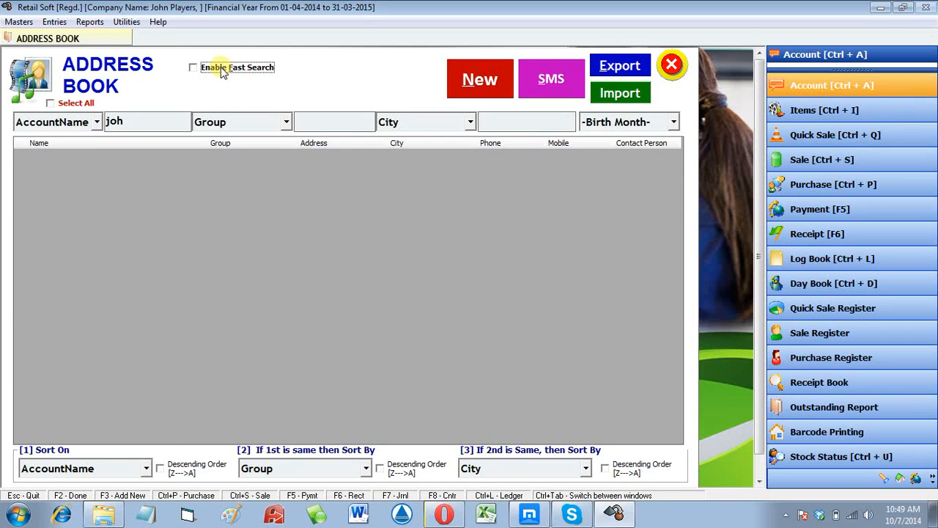
pyautogui.click(223, 72)
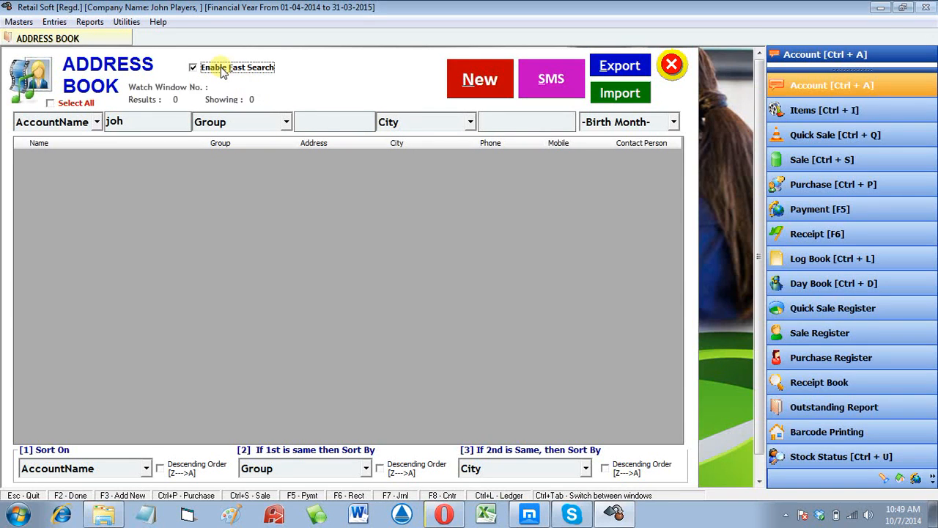
pyautogui.click(222, 69)
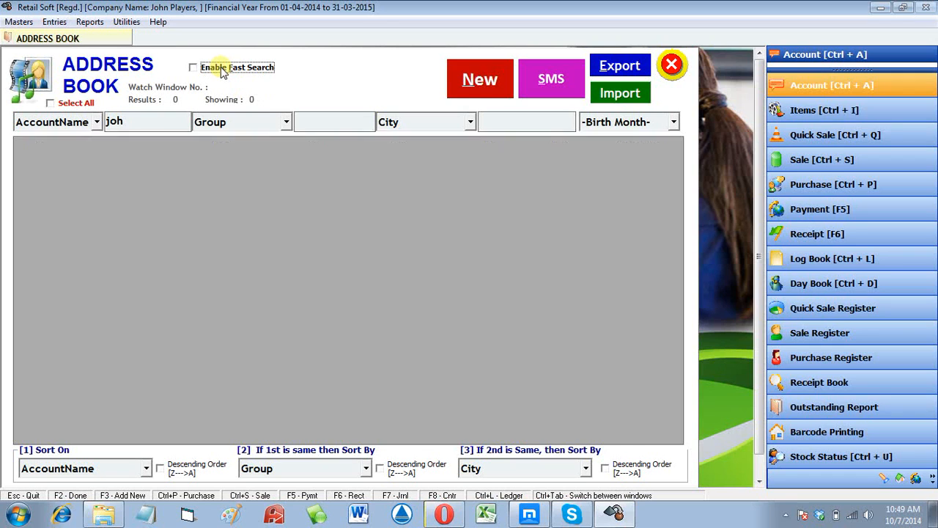
# - Cancel a blank new account entry and return to the full Address Book
pyautogui.click(465, 76)
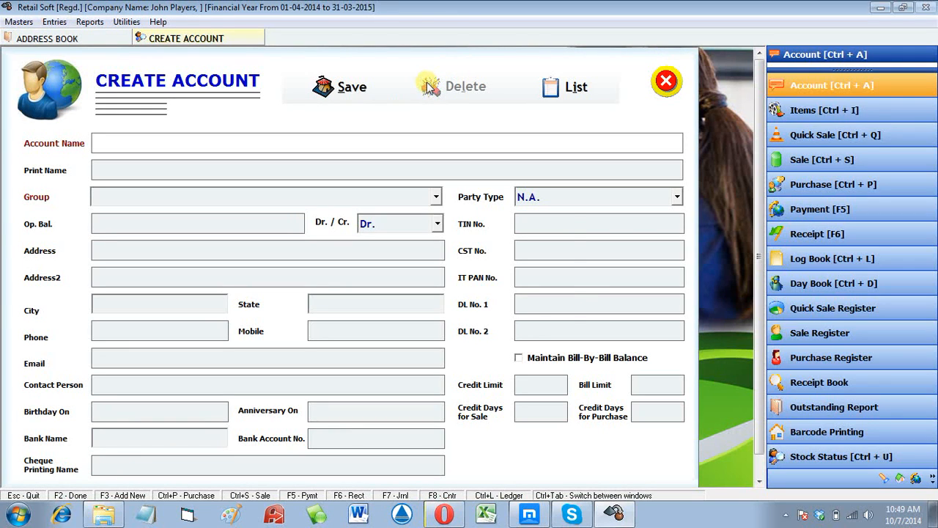
pyautogui.press('Escape')
pyautogui.press('Return')
pyautogui.click(821, 89)
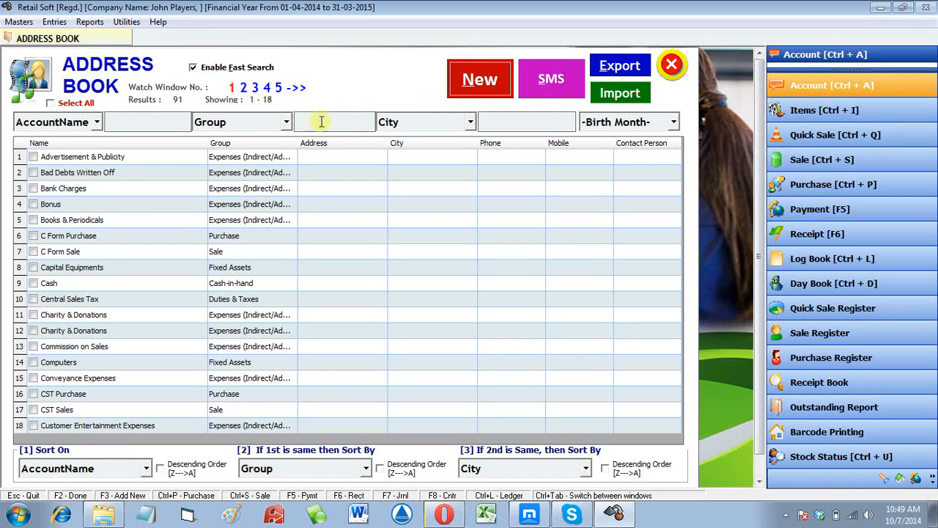
# - Review the search field, group filter and sort field lists without changing them
pyautogui.click(59, 127)
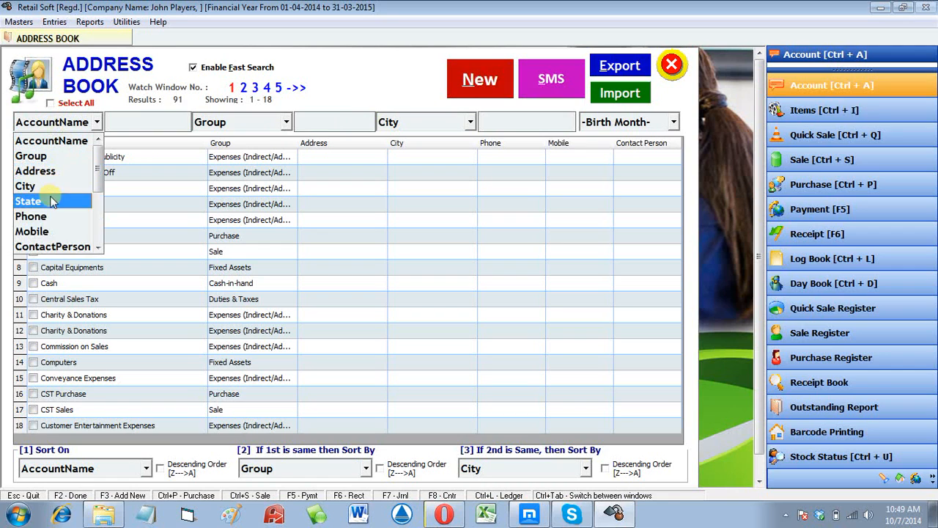
pyautogui.click(252, 124)
pyautogui.click(251, 123)
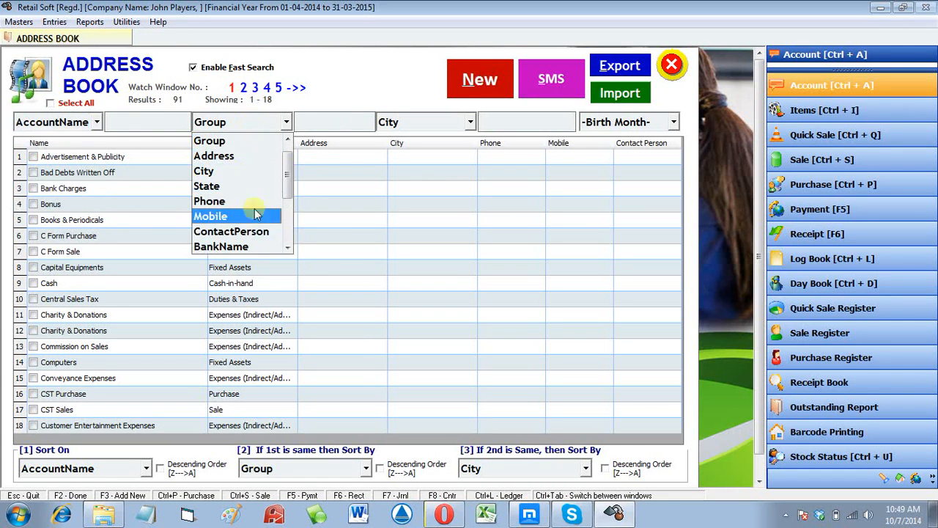
pyautogui.scroll(-3, 255, 244)
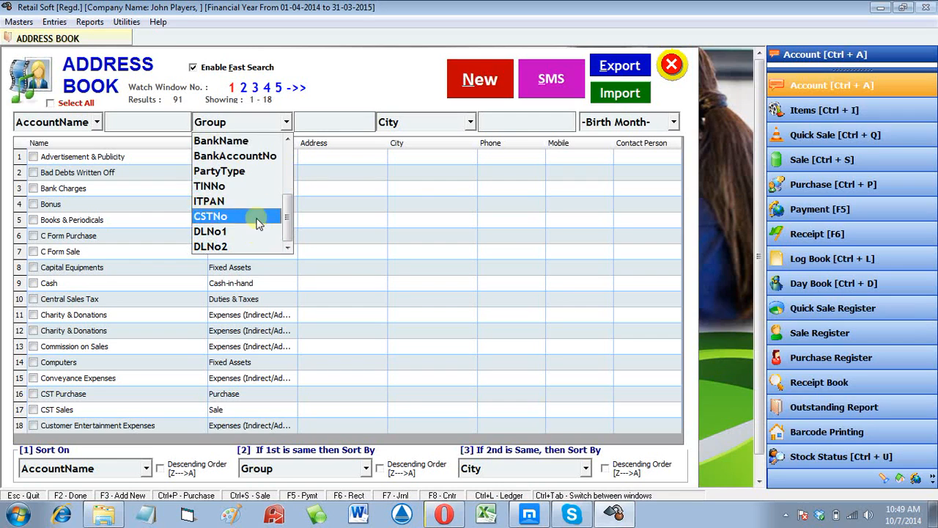
pyautogui.click(349, 279)
pyautogui.click(61, 464)
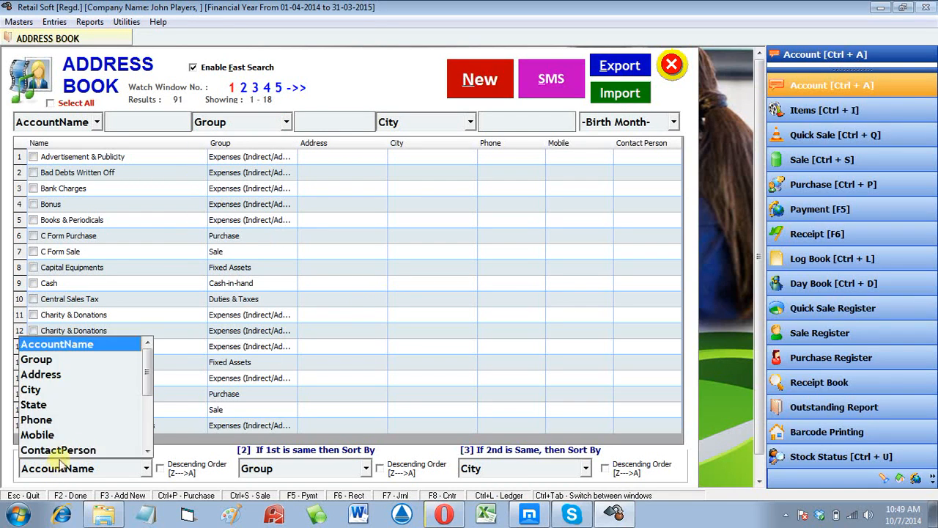
pyautogui.click(192, 467)
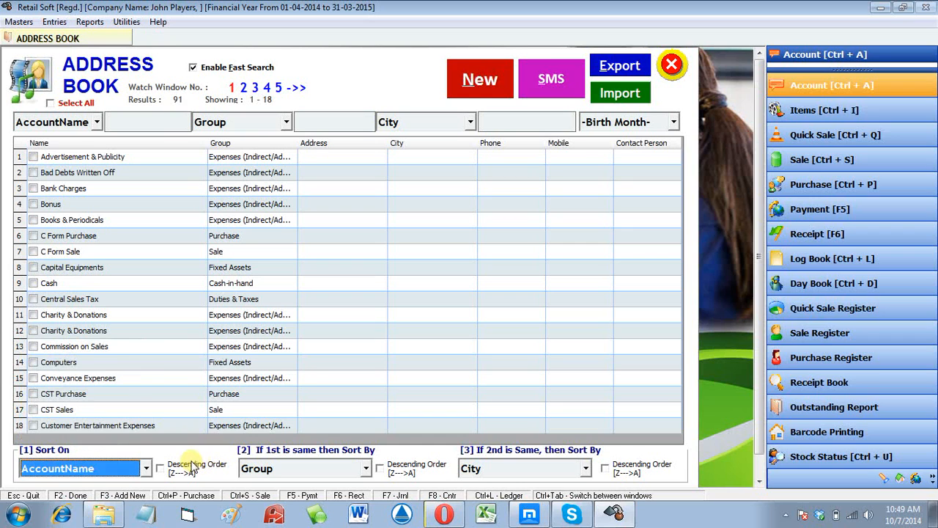
pyautogui.click(278, 469)
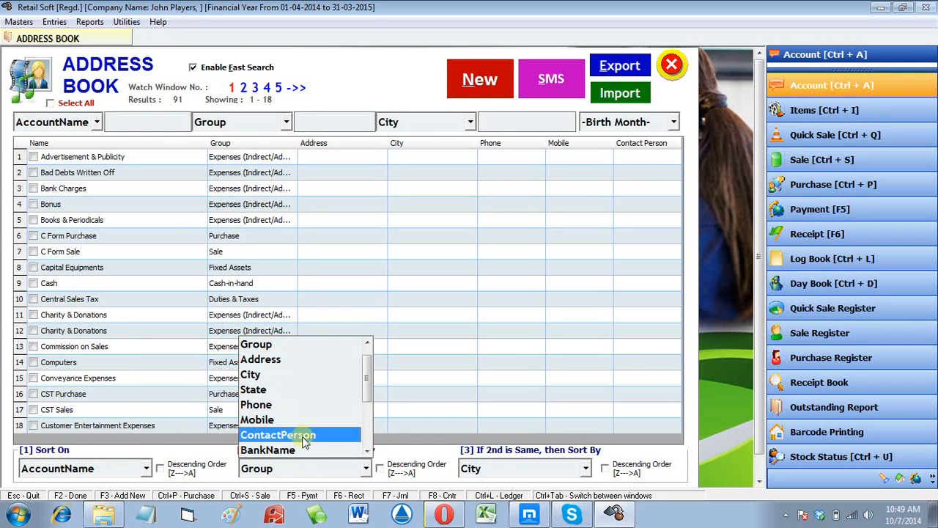
pyautogui.click(471, 308)
# - Set Birth Month to Dec and switch off fast search to refresh the list
pyautogui.click(639, 122)
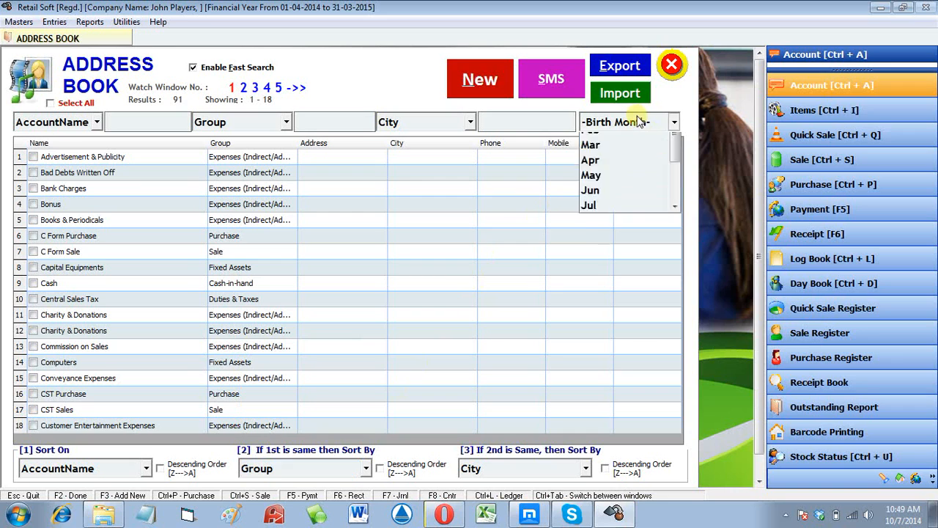
pyautogui.scroll(-2, 620, 183)
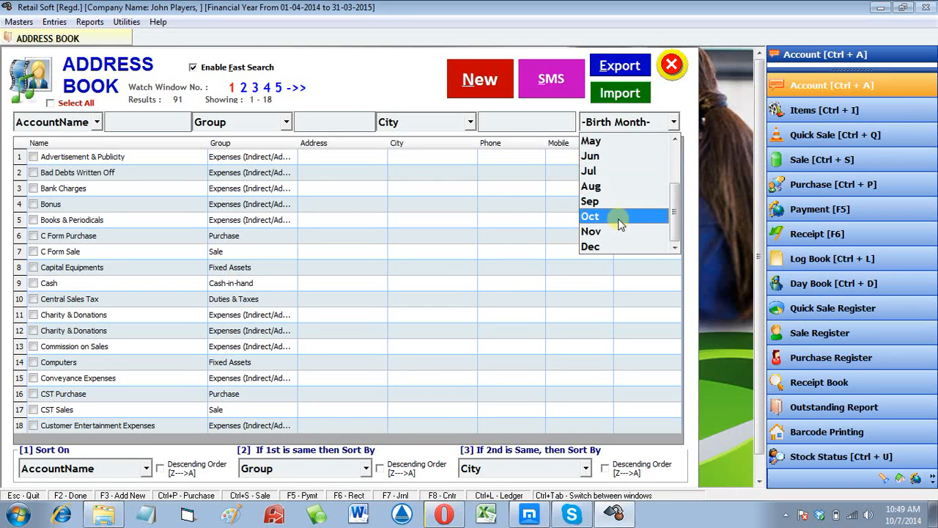
pyautogui.scroll(1, 600, 242)
pyautogui.scroll(-1, 601, 245)
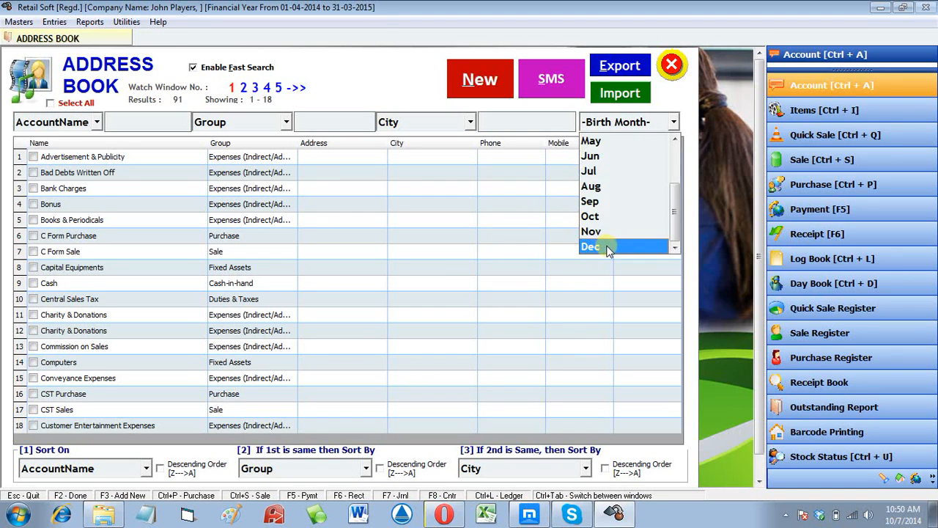
pyautogui.click(606, 248)
pyautogui.click(244, 69)
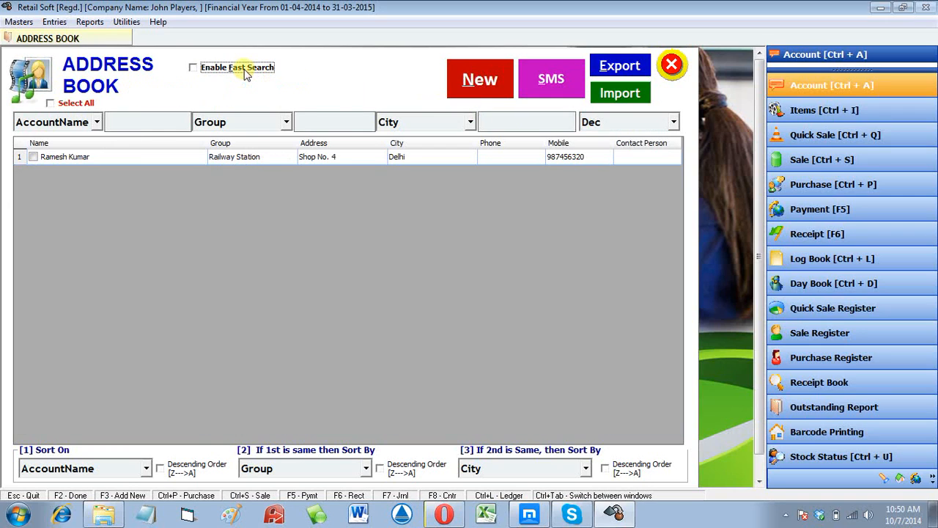
# - Re-enable Enable Fast Search and mark the December-birthday account for an SMS
pyautogui.click(246, 70)
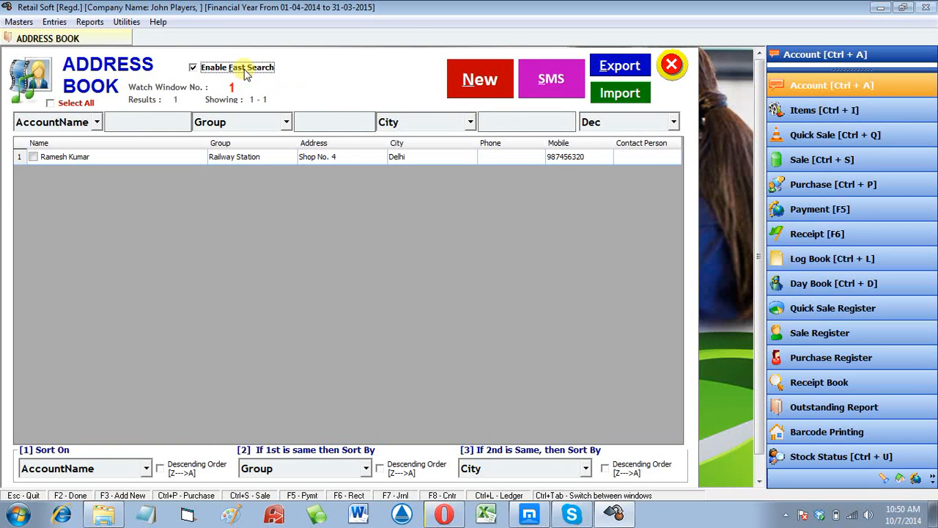
pyautogui.click(32, 157)
pyautogui.click(550, 78)
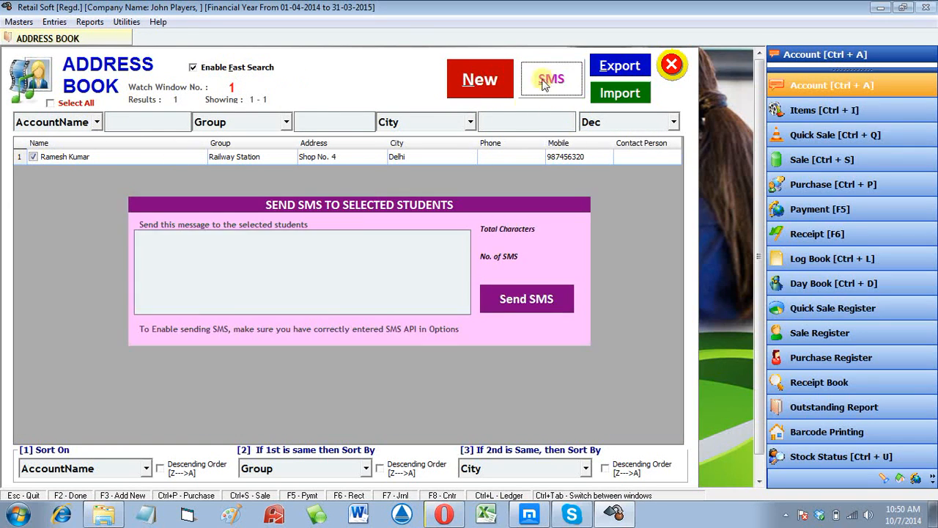
# - Send the SMS 'Hello, Wish you a ery Happy Birthday' and close the message panel
pyautogui.click(197, 257)
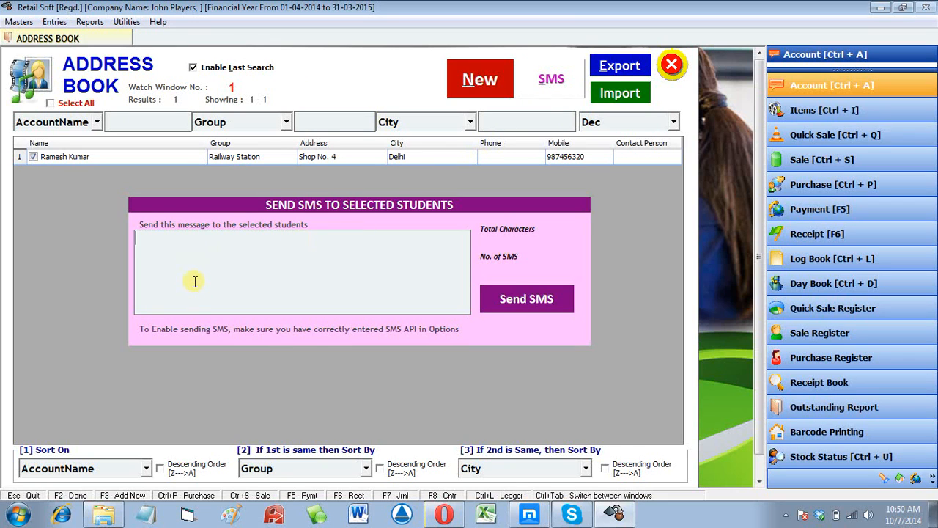
pyautogui.write('Hello, Wish')
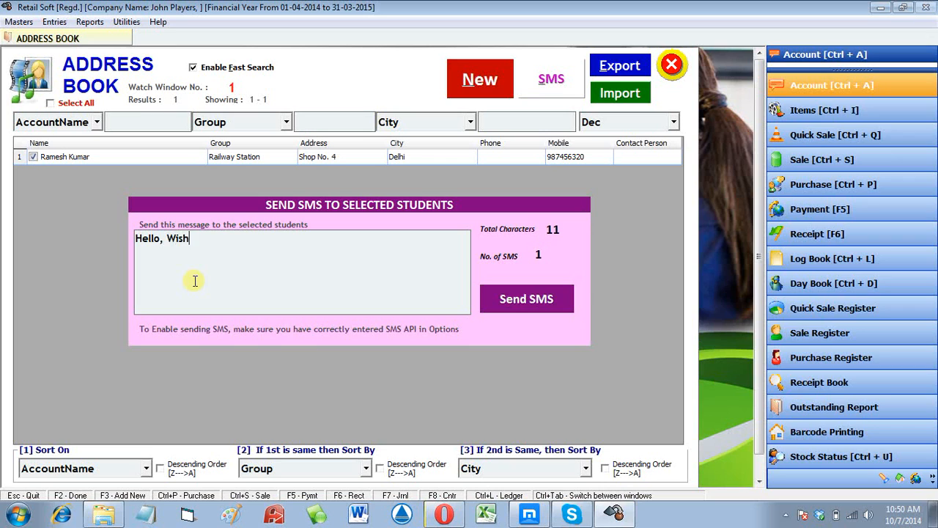
pyautogui.hotkey('ctrl', 'shift', 'Left')
pyautogui.write('u ')
pyautogui.write('Wish you')
pyautogui.write(' a ery Happ')
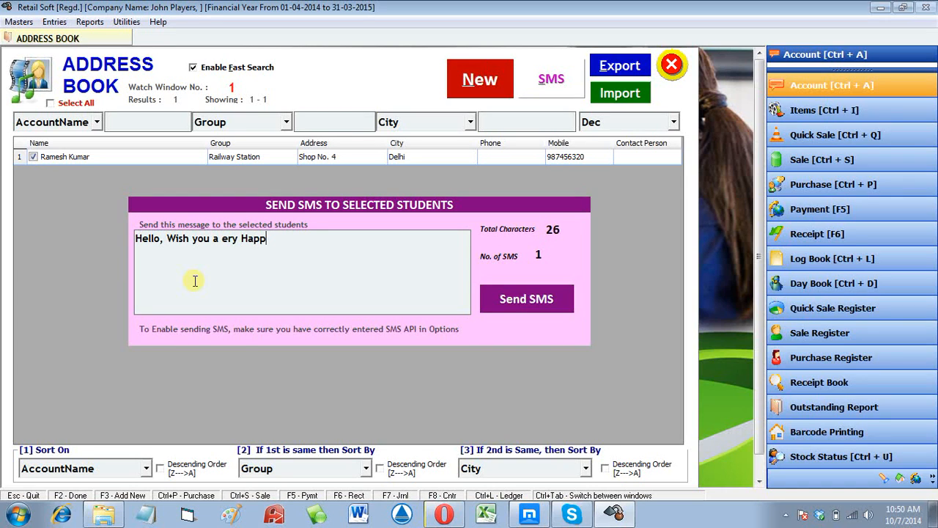
pyautogui.write('y Birthday')
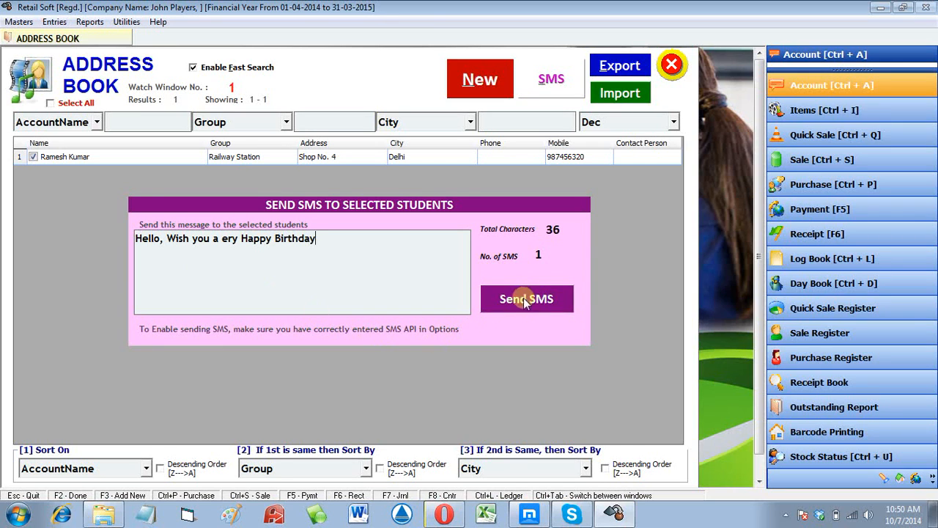
pyautogui.click(550, 302)
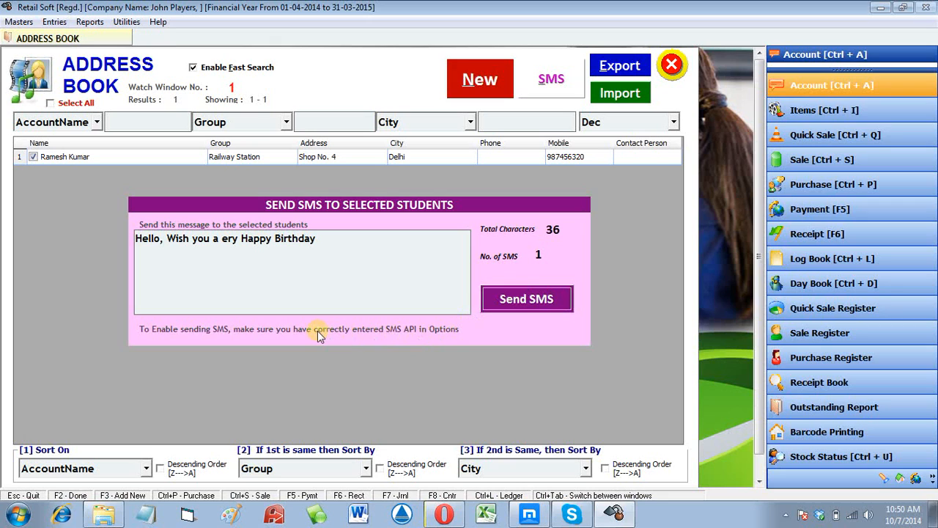
pyautogui.press('Escape')
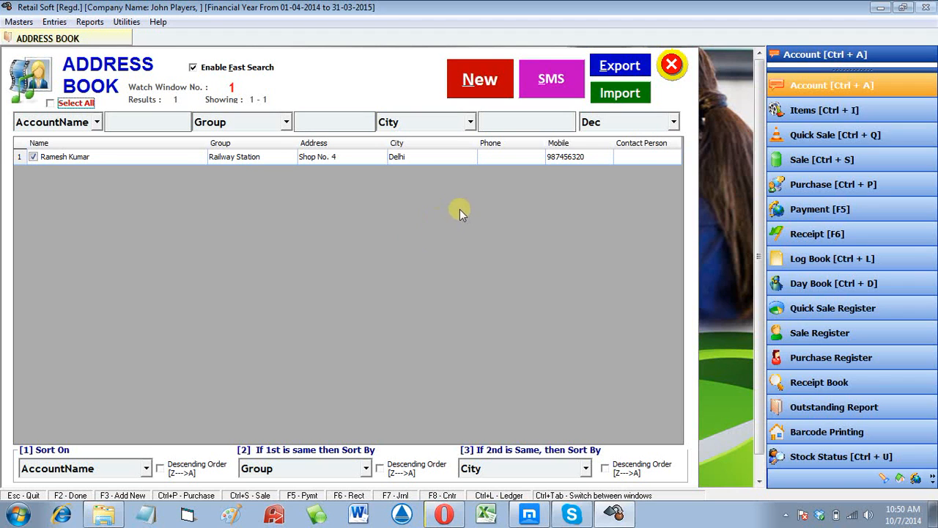
# - Open the Excel Data Import Utility, then minimize Retail Soft to the desktop
pyautogui.click(635, 100)
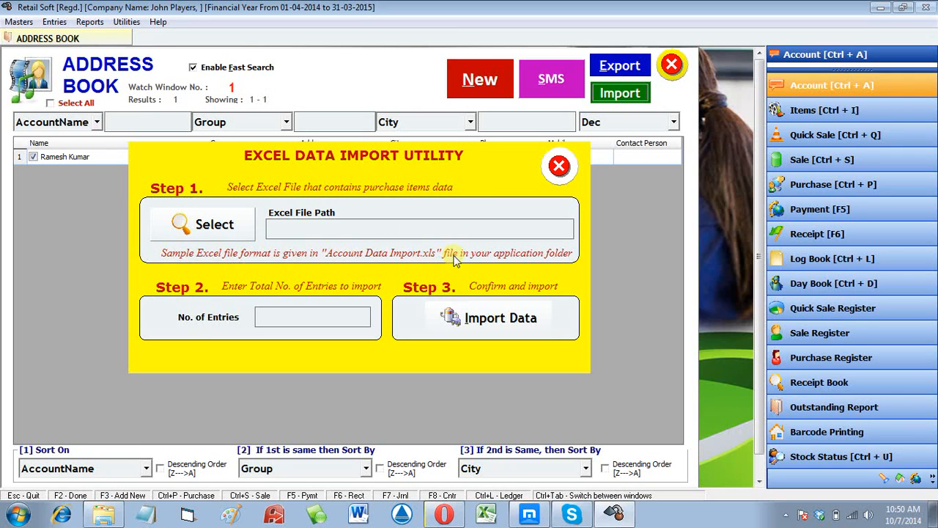
pyautogui.click(880, 7)
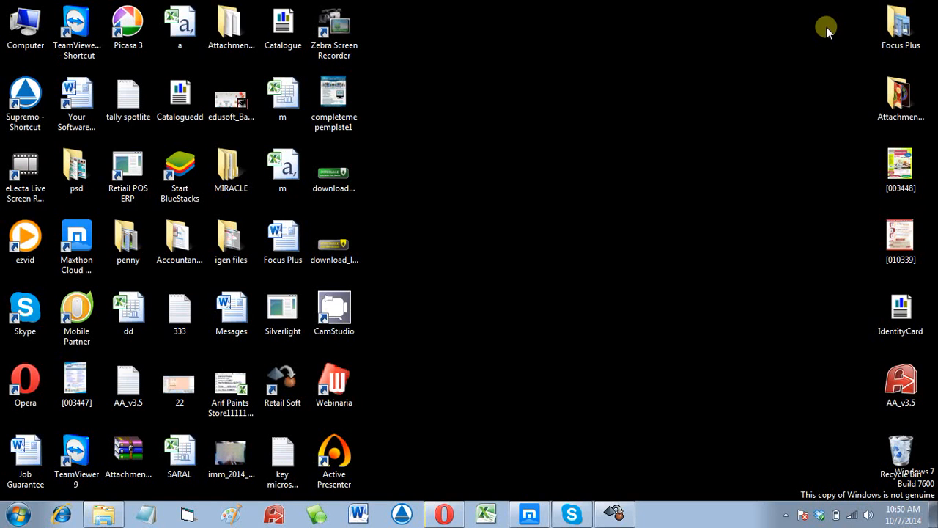
# - Open the Account Data Import workbook from the Retail Soft shortcut's file location
pyautogui.rightClick(299, 390)
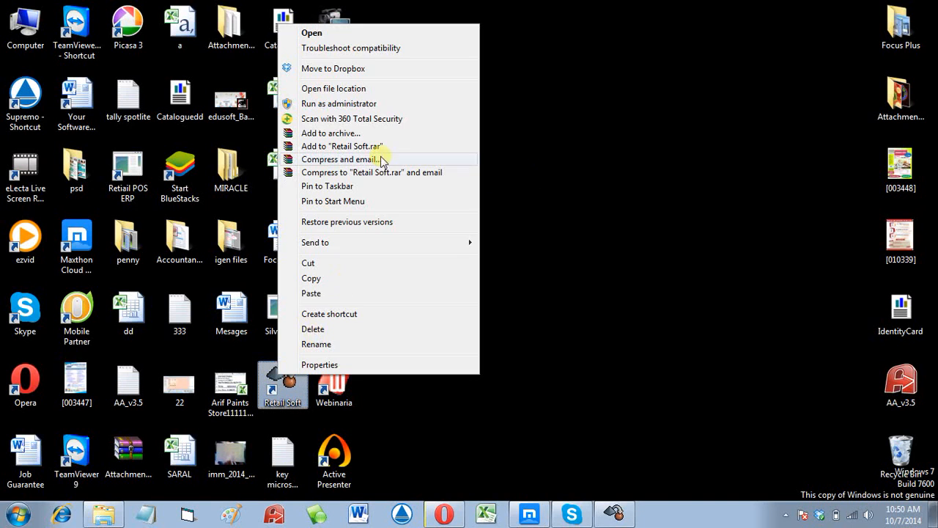
pyautogui.click(373, 88)
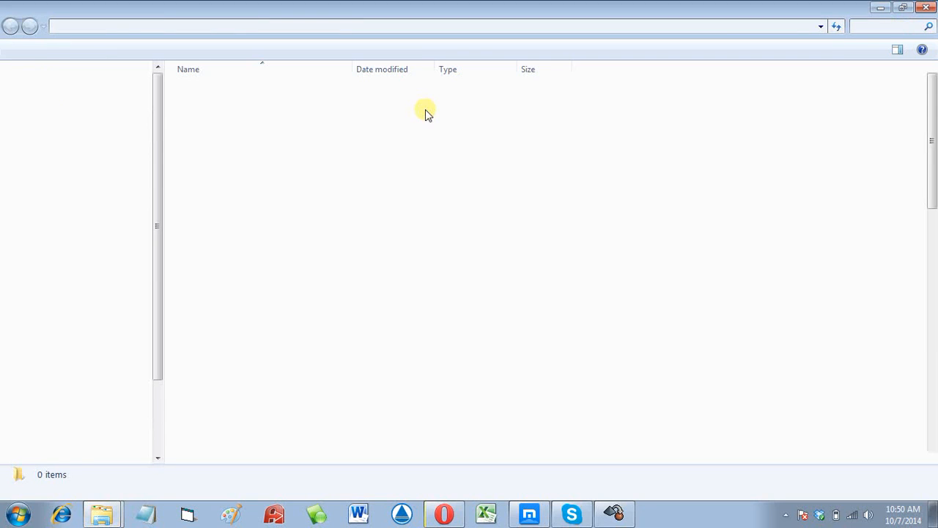
pyautogui.click(413, 140)
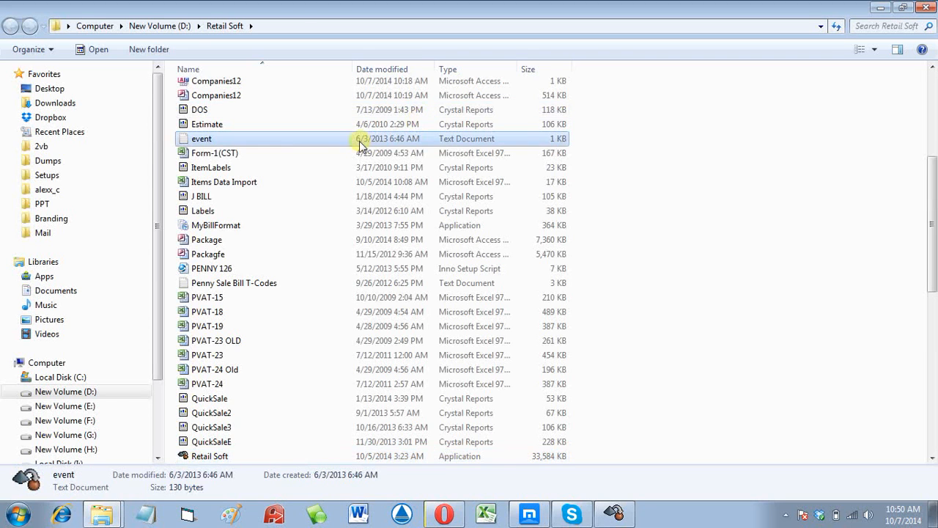
pyautogui.scroll(4, 359, 147)
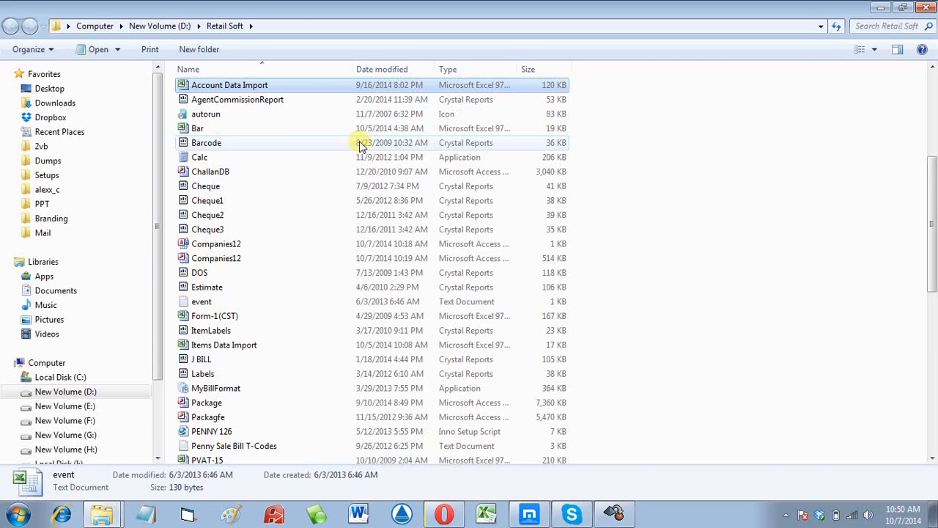
pyautogui.doubleClick(210, 86)
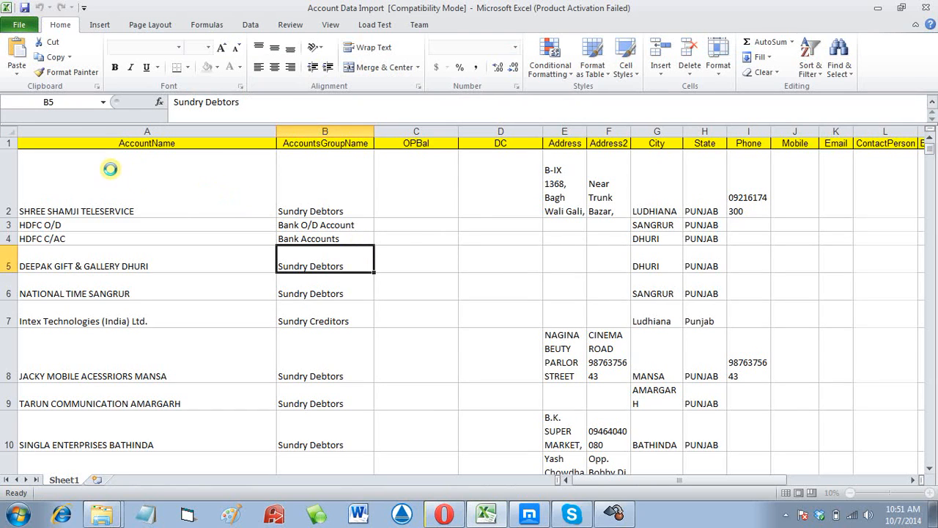
# - Review the first account row's layout, dismiss the Activation Wizard, and return to Retail Soft
pyautogui.click(67, 150)
pyautogui.moveTo(319, 191); pyautogui.dragTo(696, 106)
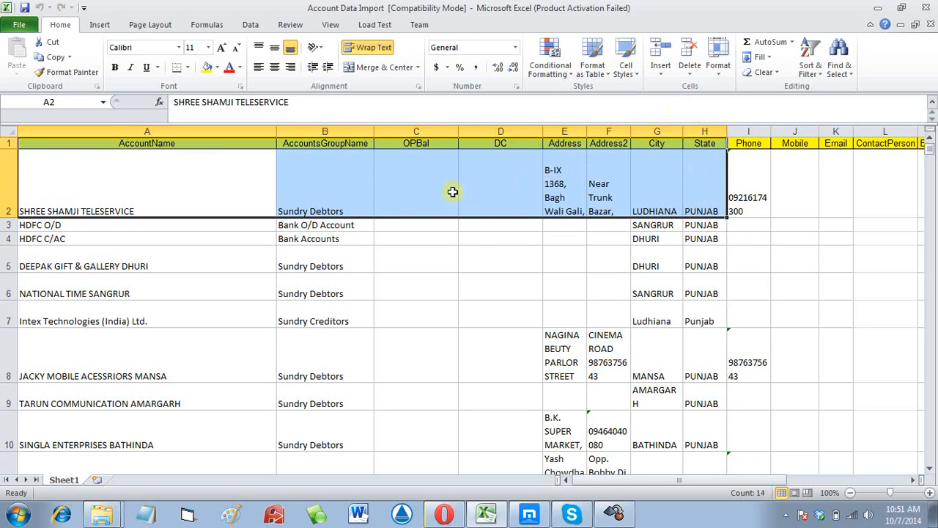
pyautogui.click(450, 190)
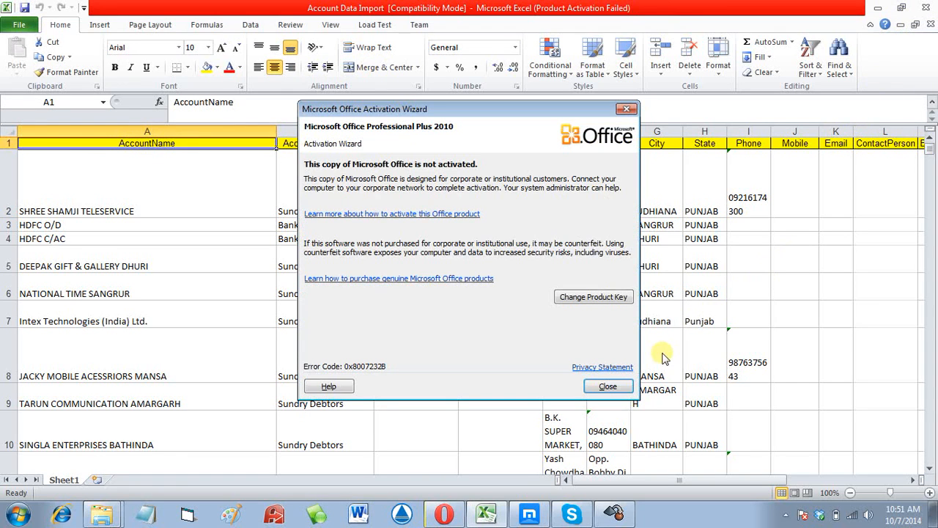
pyautogui.click(607, 386)
pyautogui.click(615, 515)
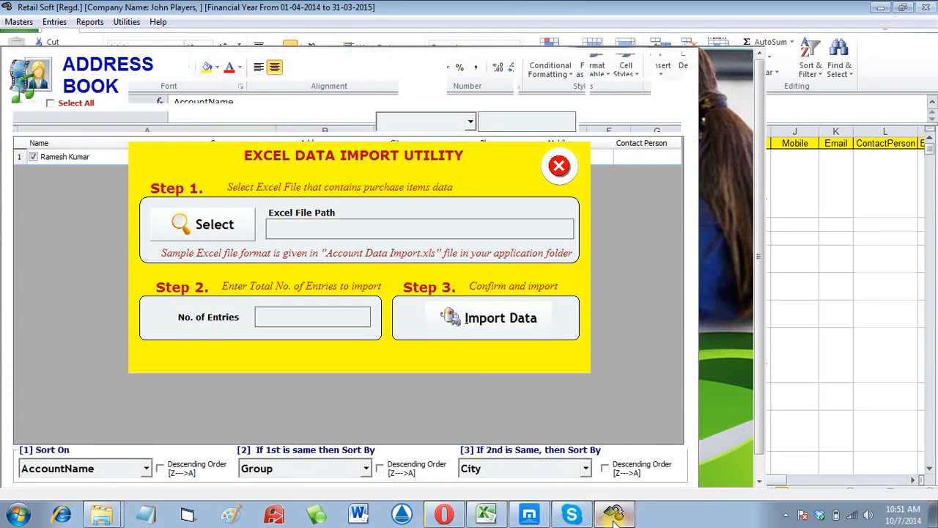
# - Import 40 entries from D:\Retail Soft\Account Data Import.xls into the address book
pyautogui.click(212, 226)
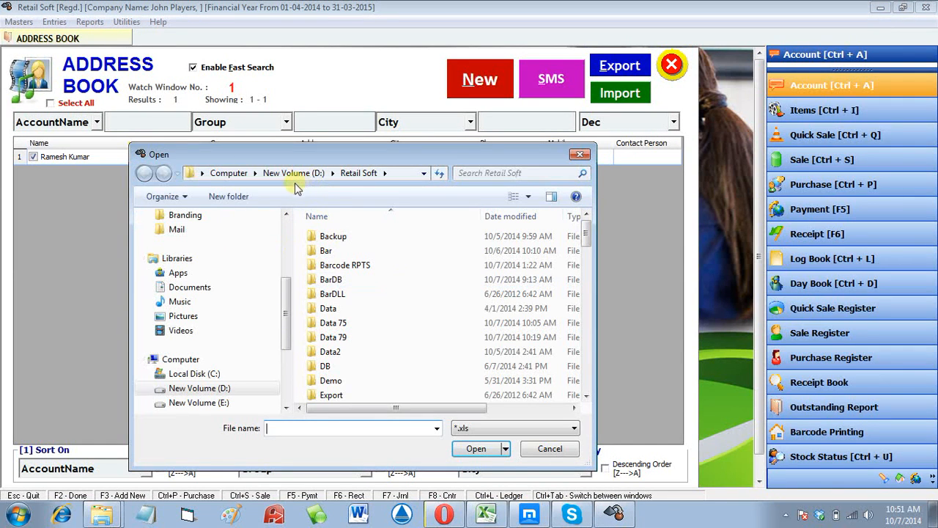
pyautogui.click(357, 264)
pyautogui.press('a')
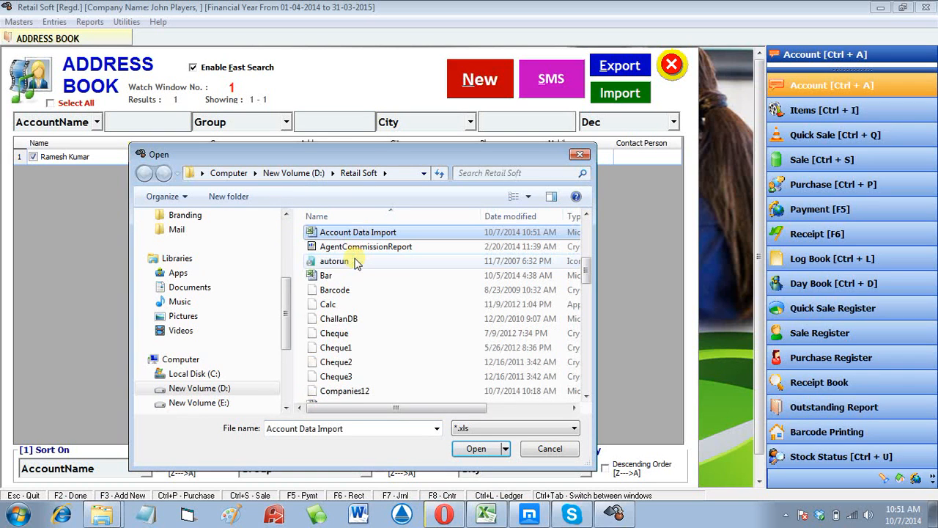
pyautogui.doubleClick(367, 235)
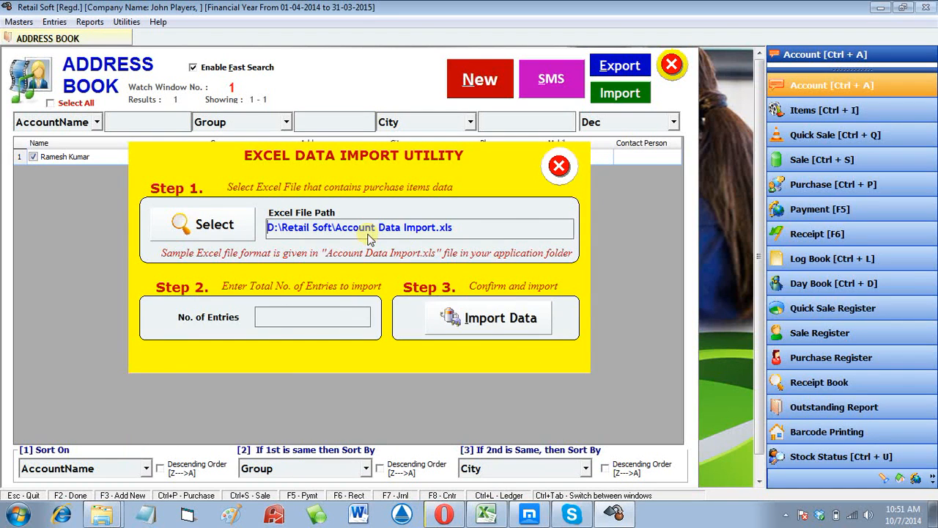
pyautogui.click(296, 316)
pyautogui.write('40')
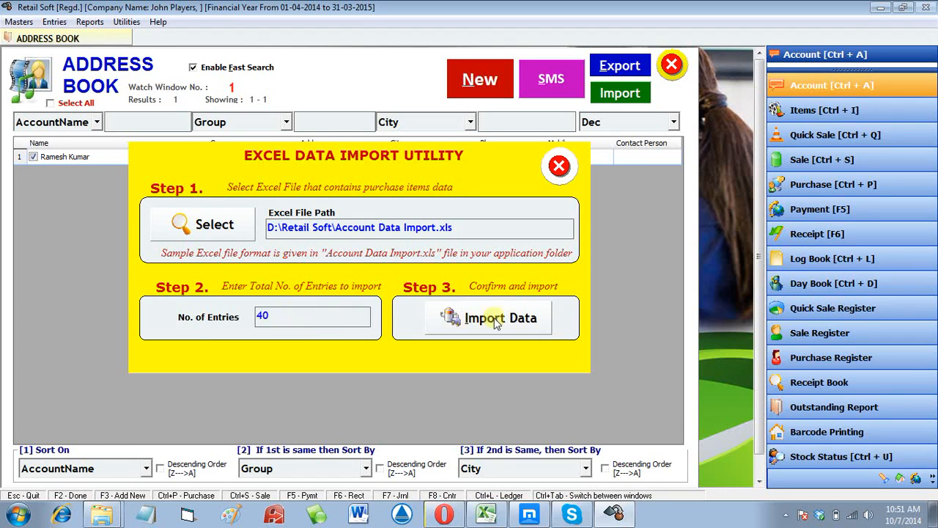
pyautogui.click(475, 321)
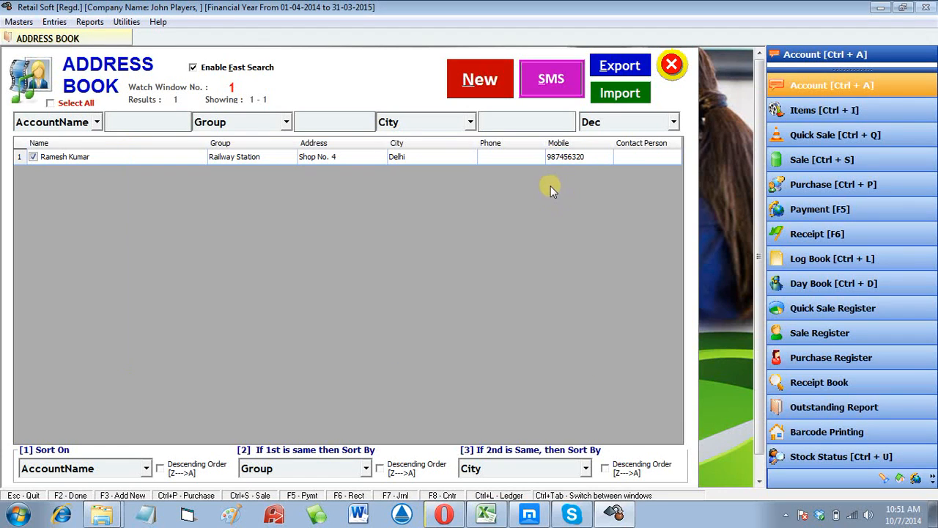
# - Export the December-birthday list to a.csv on the desktop and open it
pyautogui.click(614, 68)
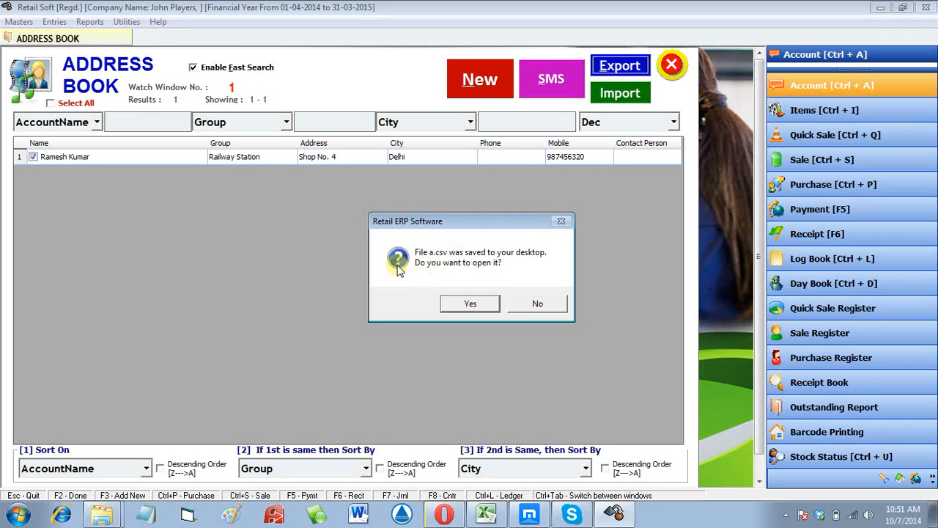
pyautogui.click(471, 304)
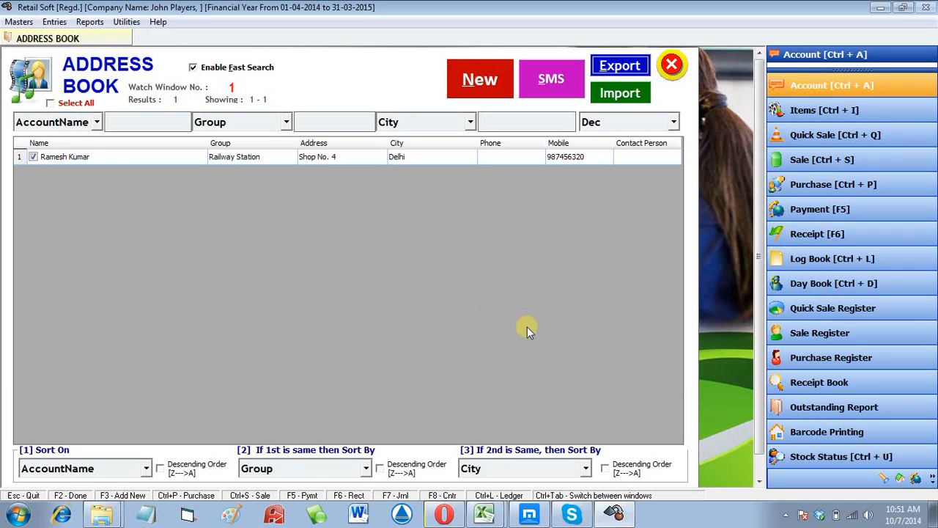
pyautogui.click(784, 515)
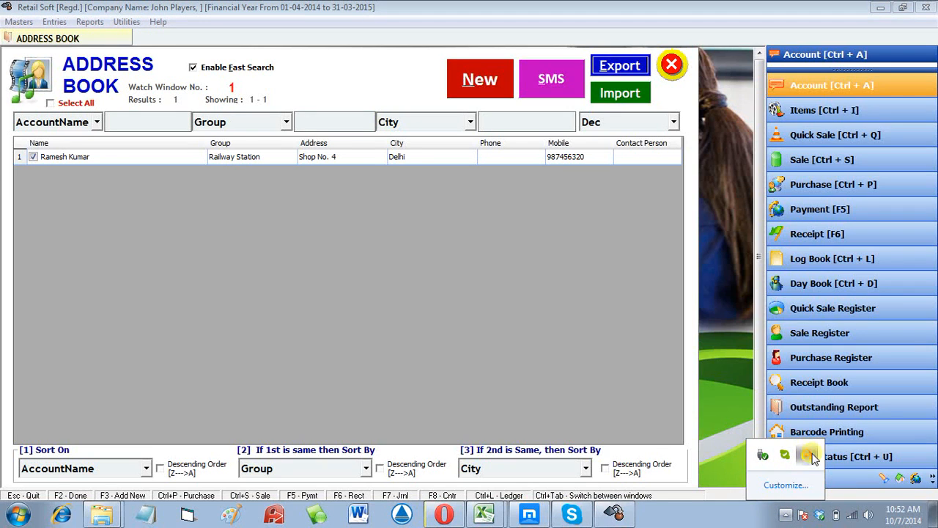